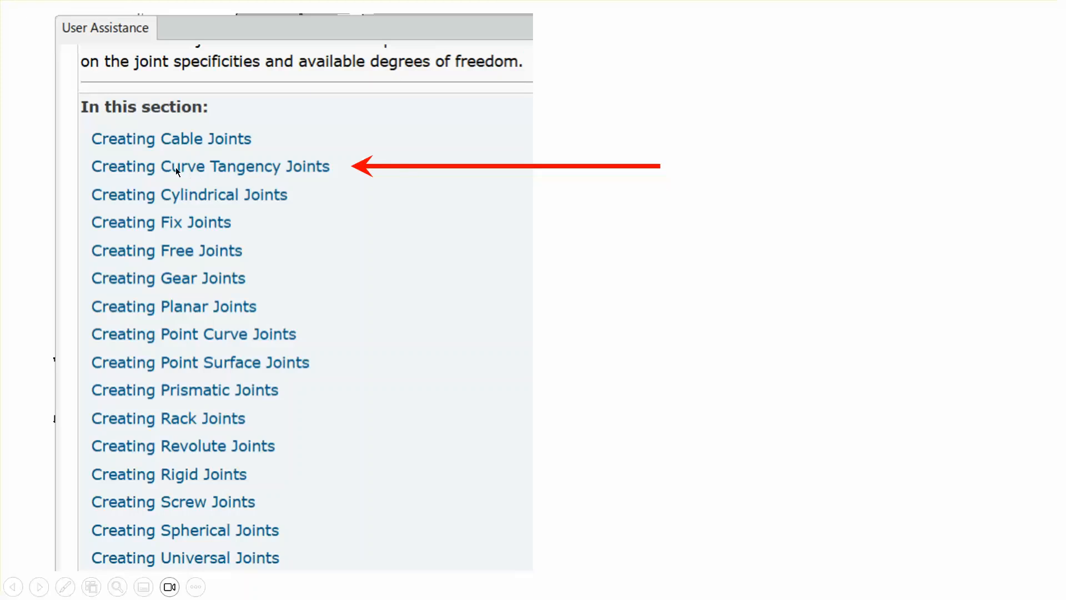
click(723, 281)
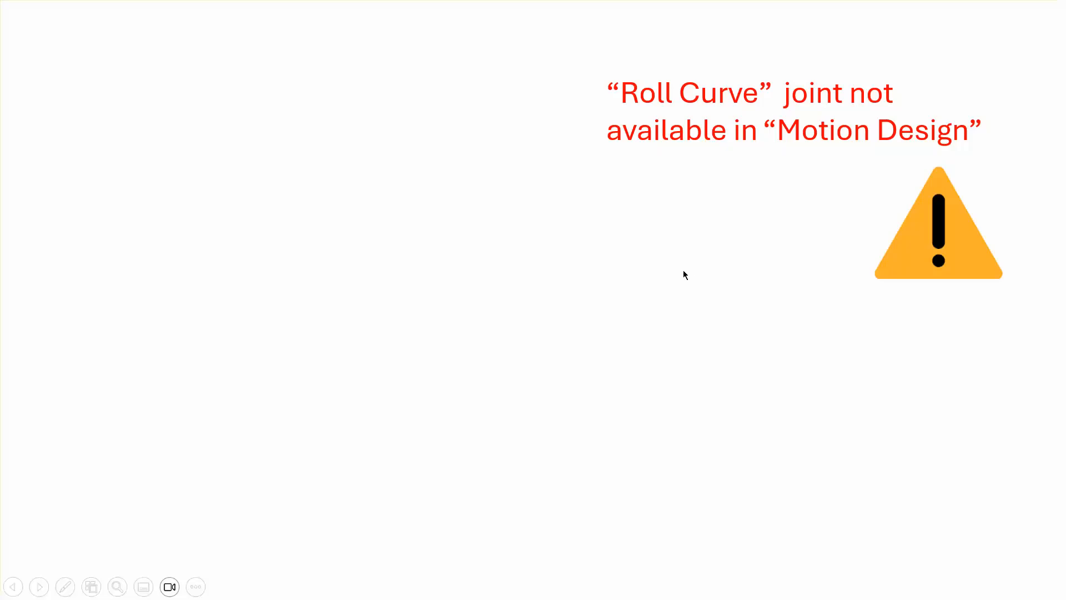
click(784, 224)
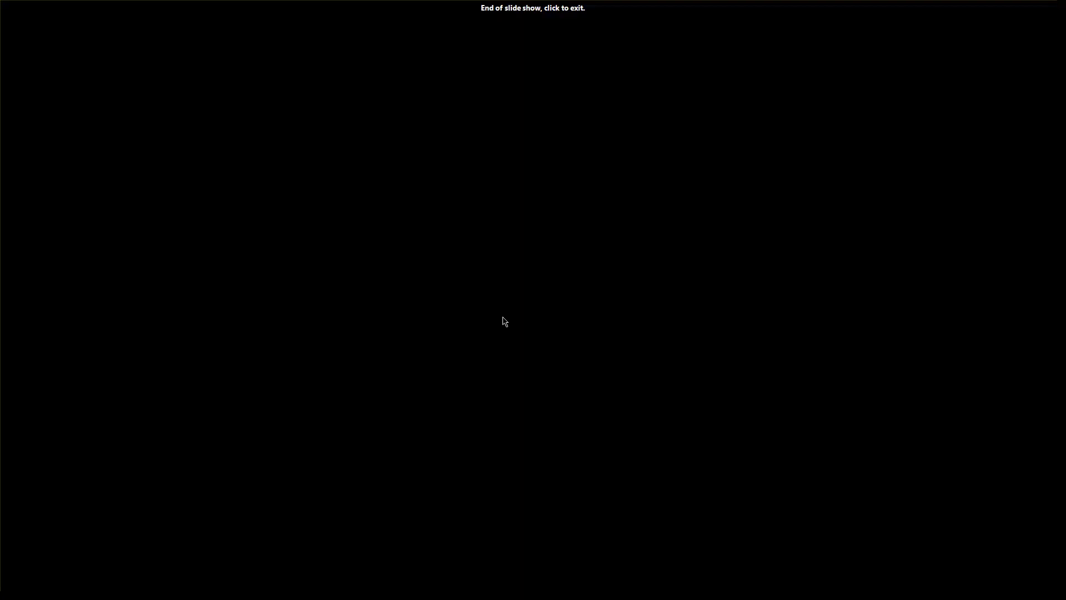
click(501, 318)
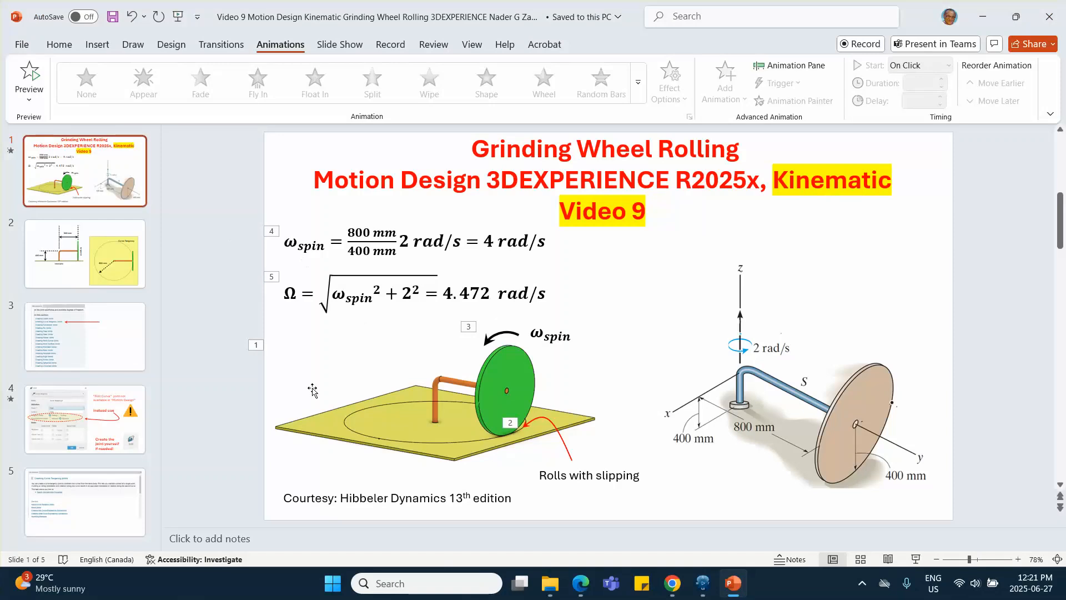
Switch to 3DEXPERIENCE and start Assembly Design with a new physical product.
click(702, 583)
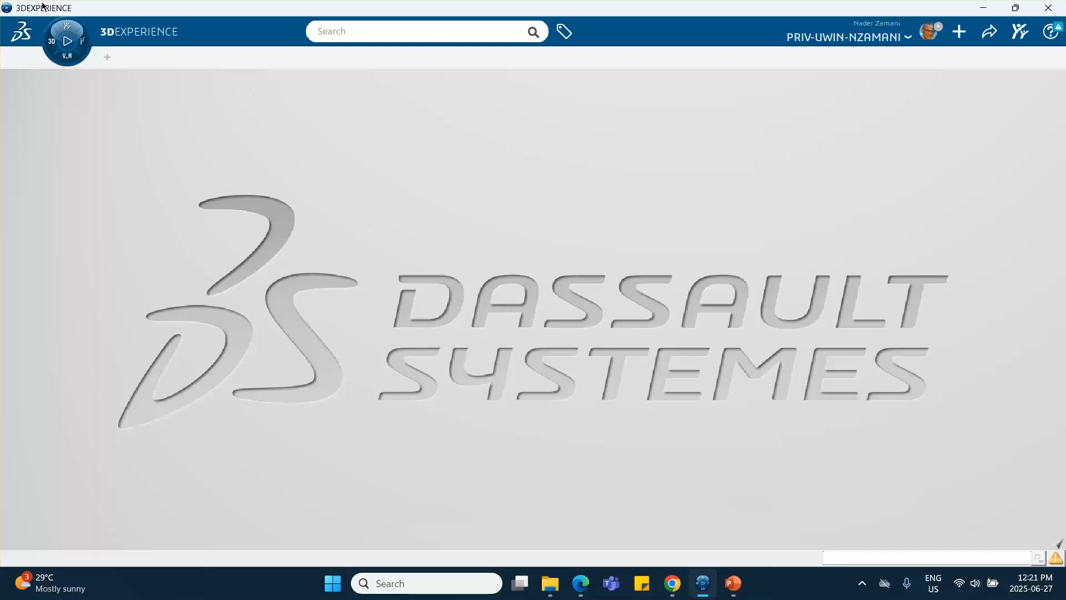
click(52, 47)
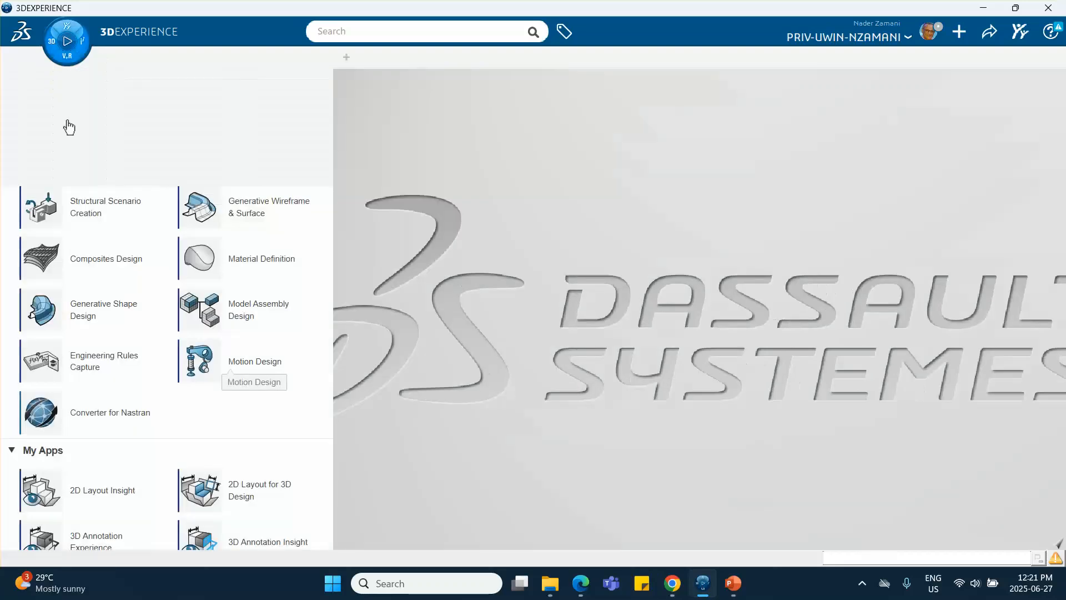
scroll(80, 195, up, 3)
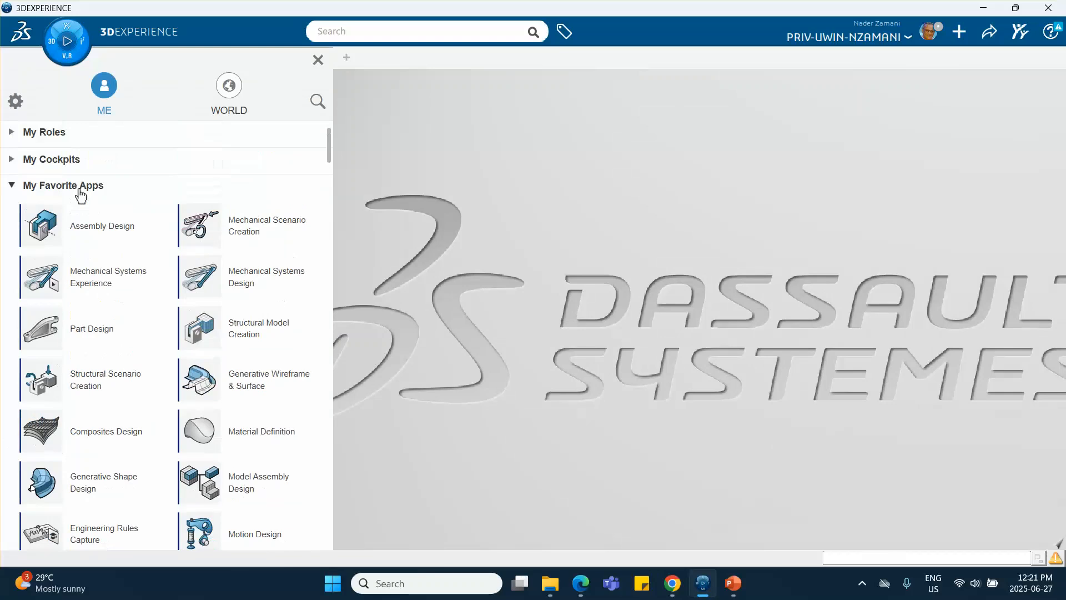
click(84, 230)
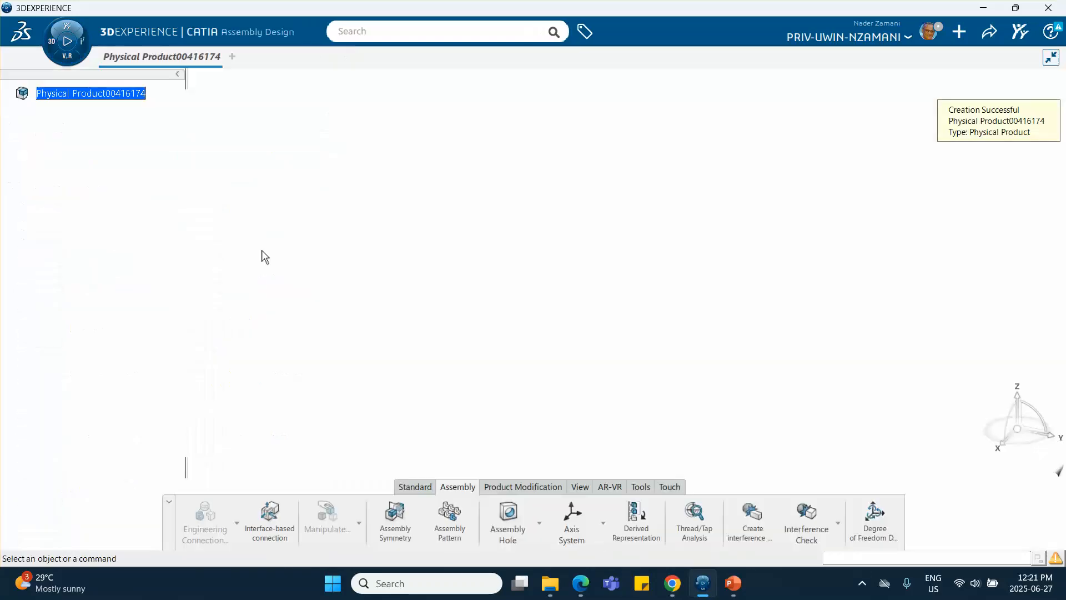
Insert a new 3D Part under the root physical product and expand its node in the tree.
click(76, 95)
right_click(68, 97)
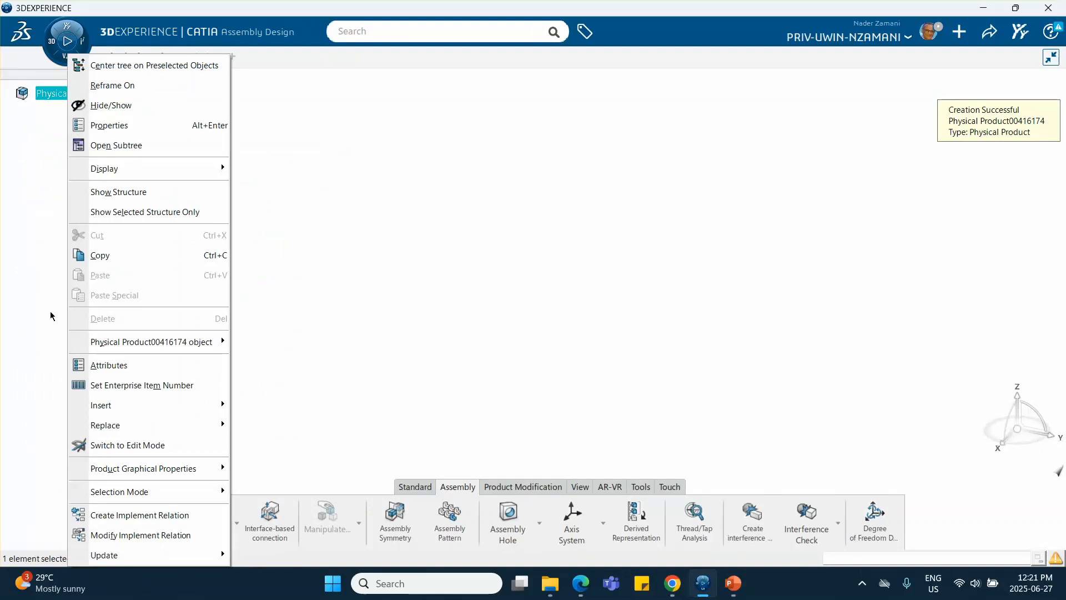
mouse_move(183, 405)
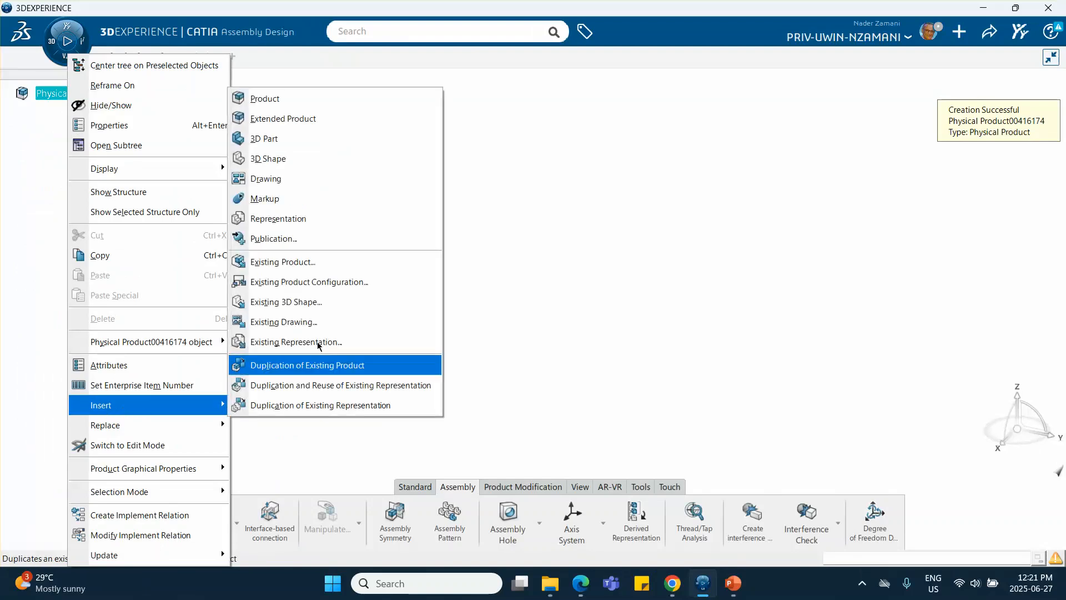
click(309, 138)
click(21, 113)
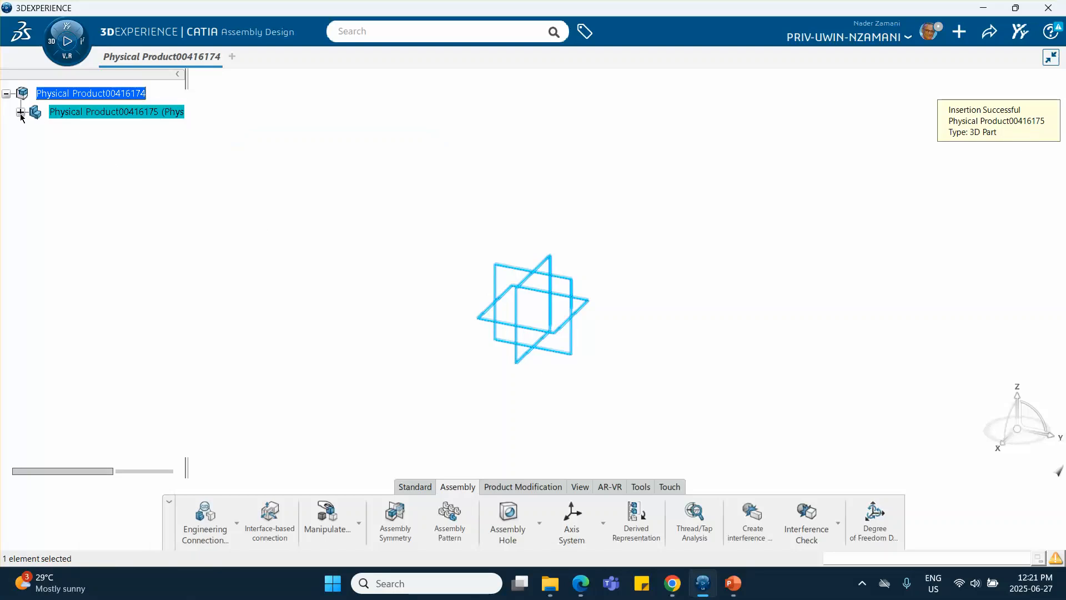
In the new part's properties, set both the reference title and the instance title to "earth".
right_click(105, 112)
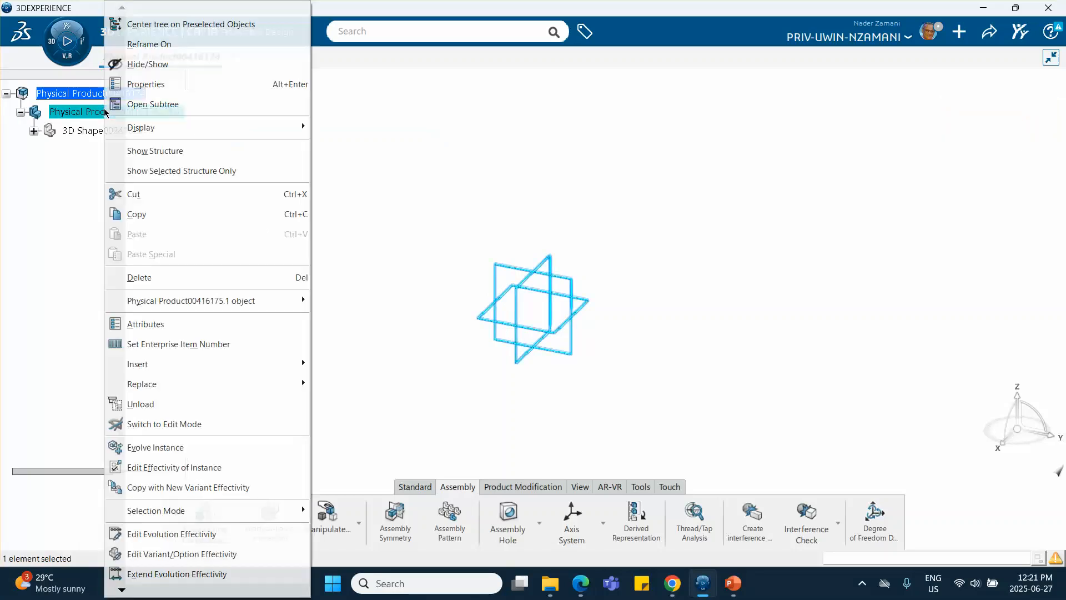
click(125, 84)
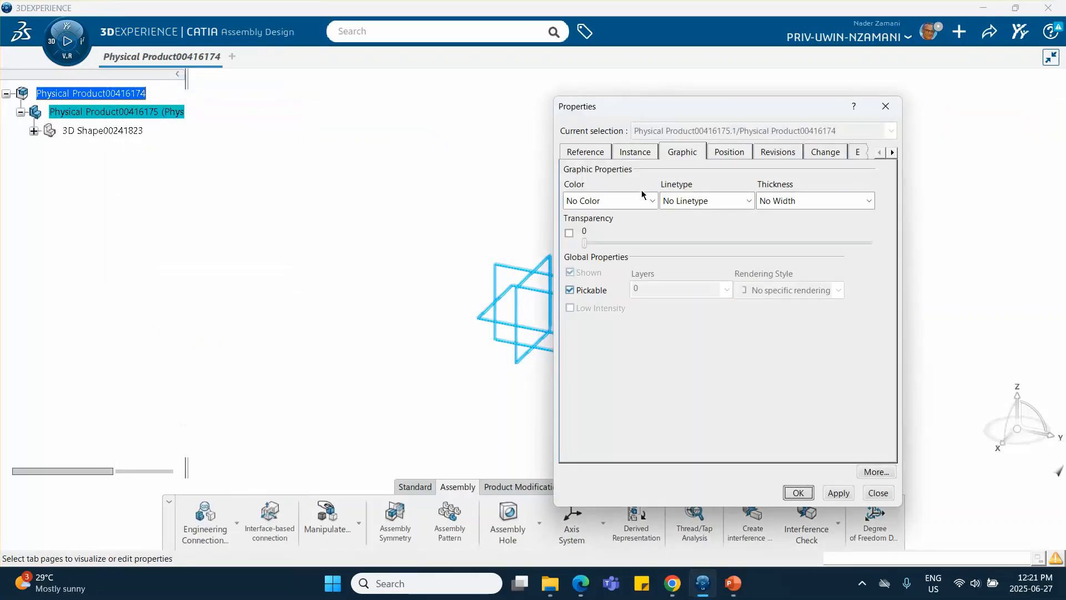
click(597, 154)
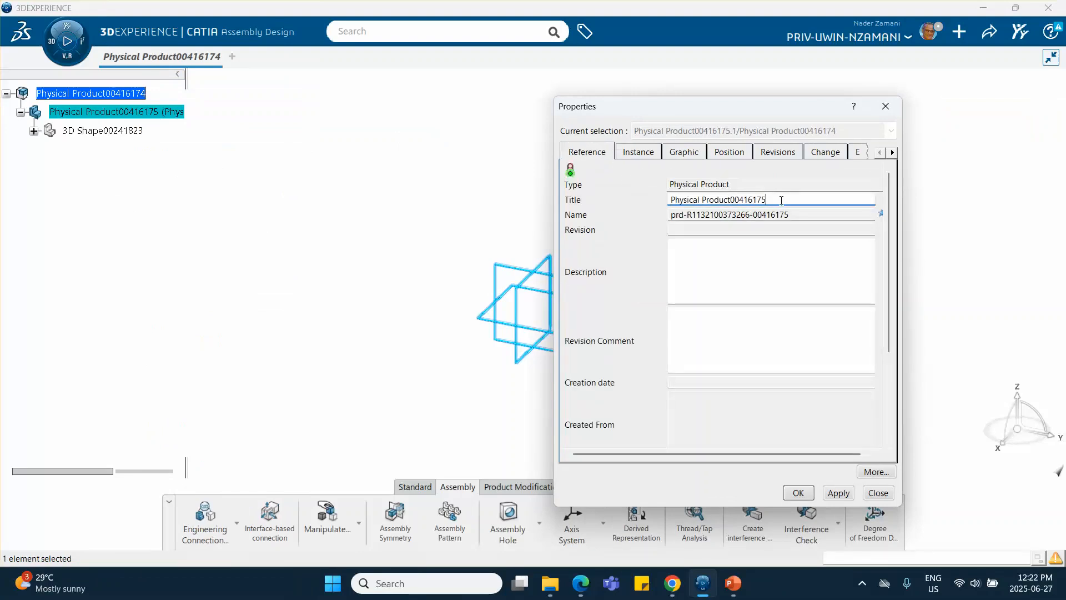
drag(781, 200, 517, 179)
text(ea)
click(650, 154)
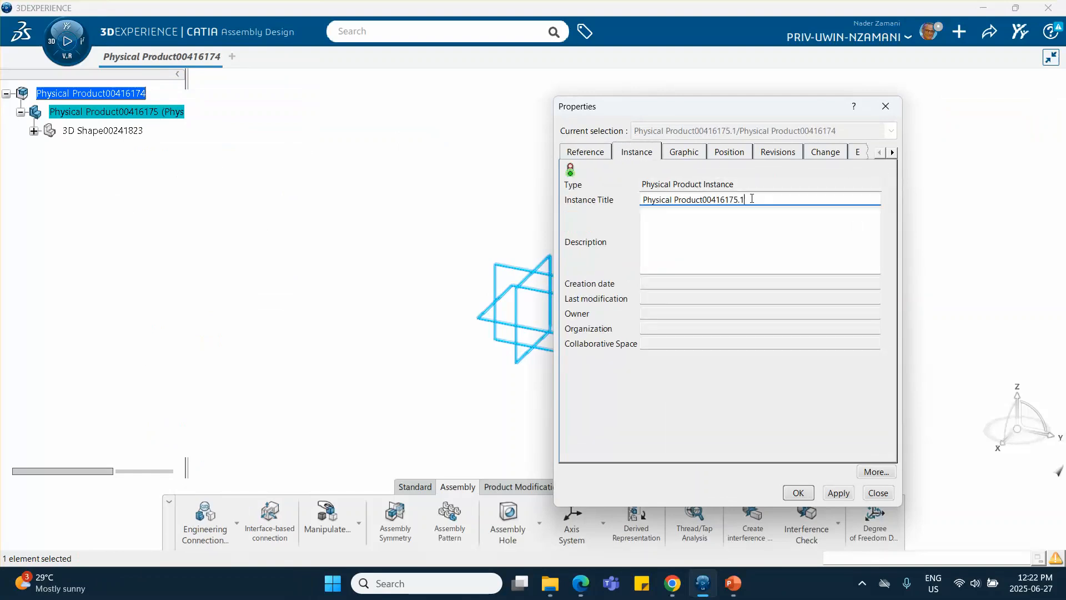
triple_click(752, 199)
text(earth)
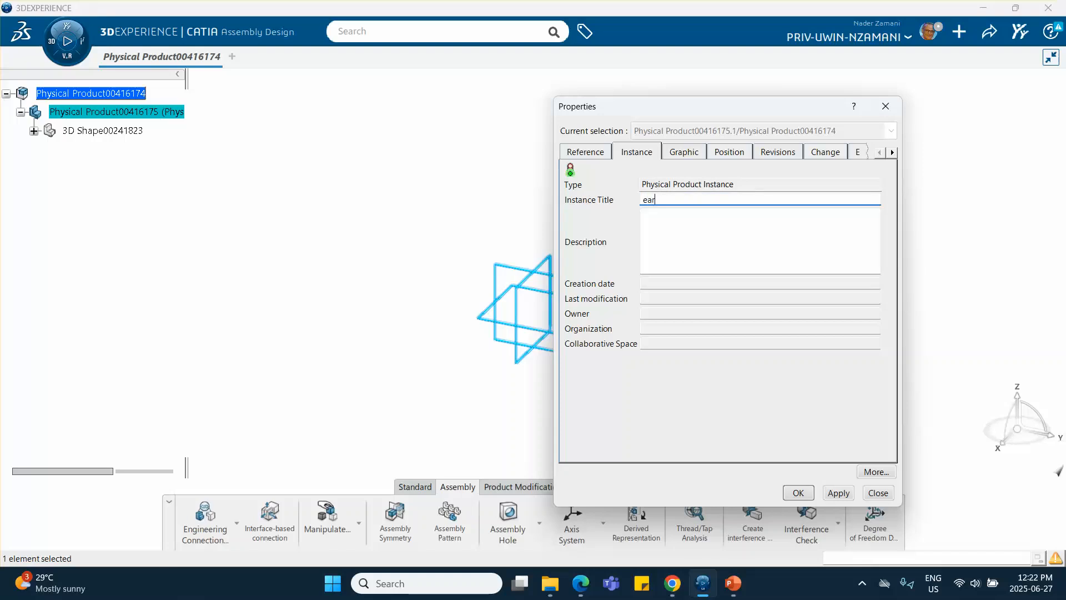
Set the earth part's graphic colour to yellow and apply the property changes.
click(684, 156)
click(616, 205)
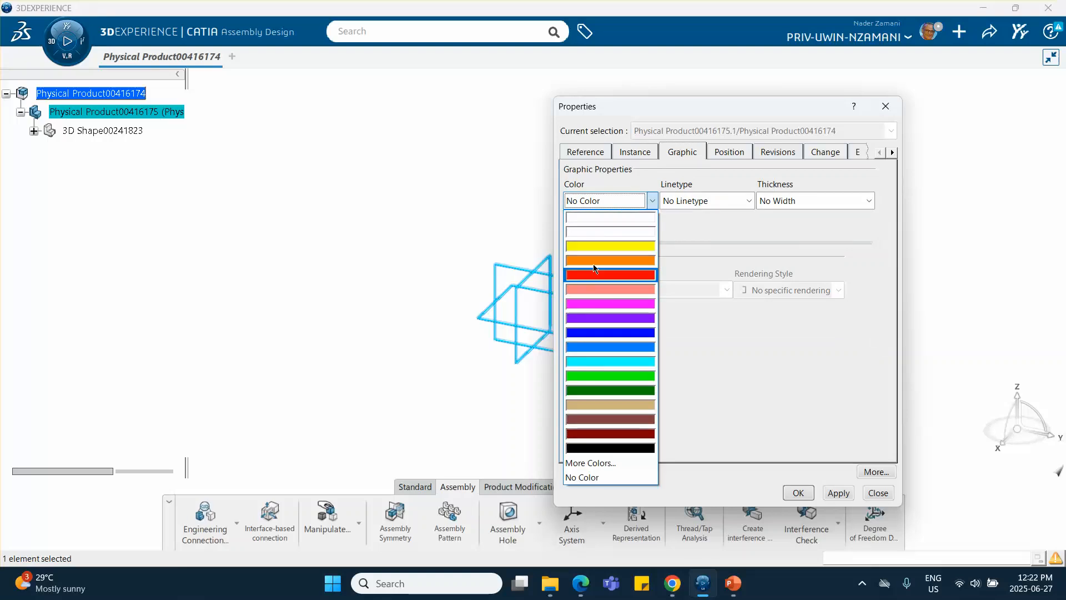
click(597, 249)
key(Return)
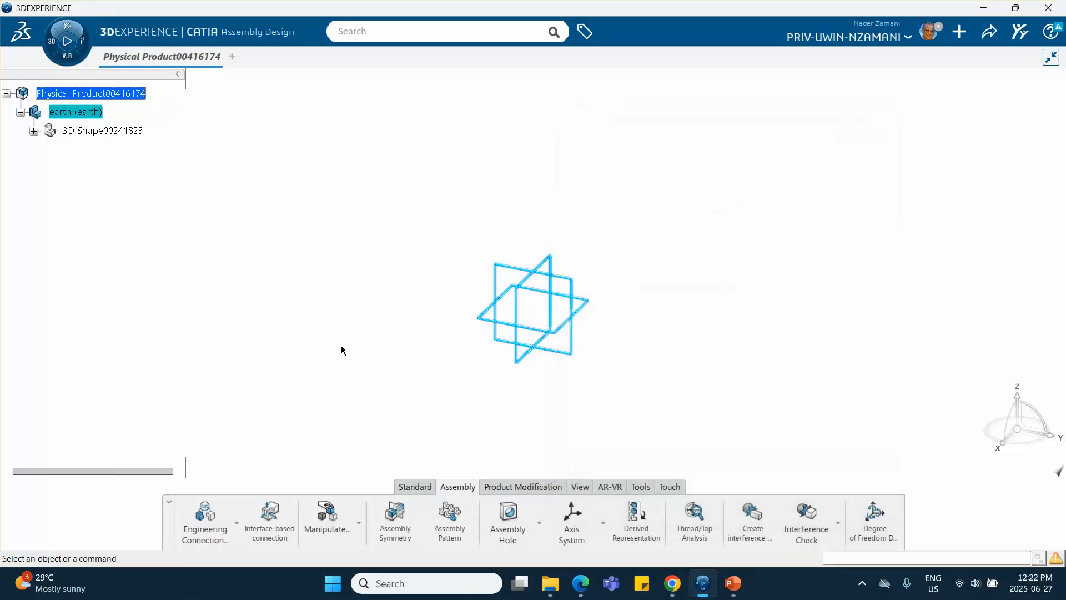
Open the earth part's 3D Shape for editing in Part Design and start a sketch on the xy plane.
click(33, 131)
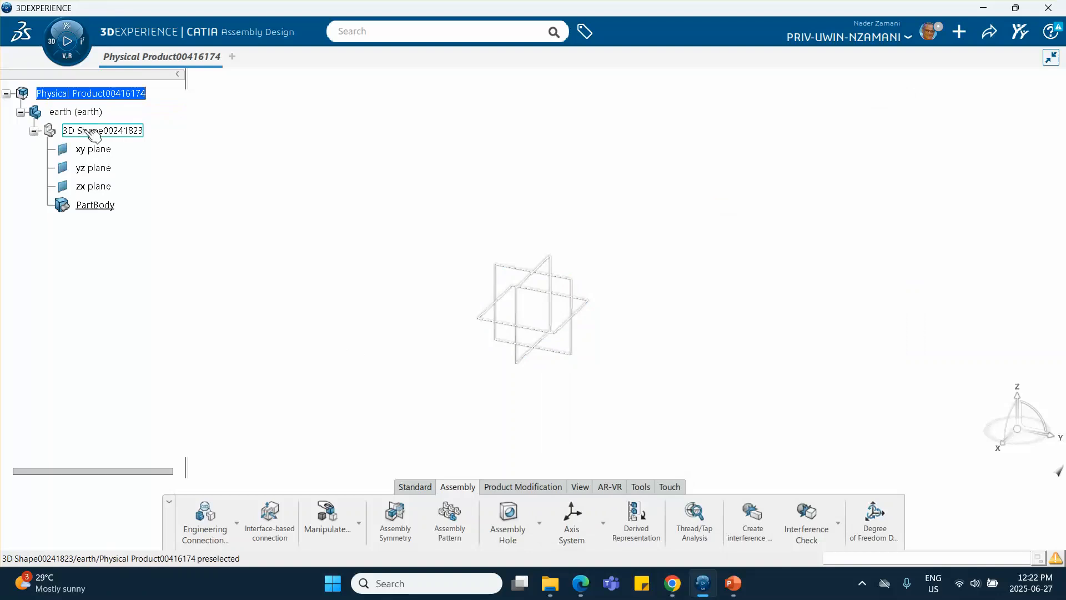
double_click(92, 131)
click(389, 193)
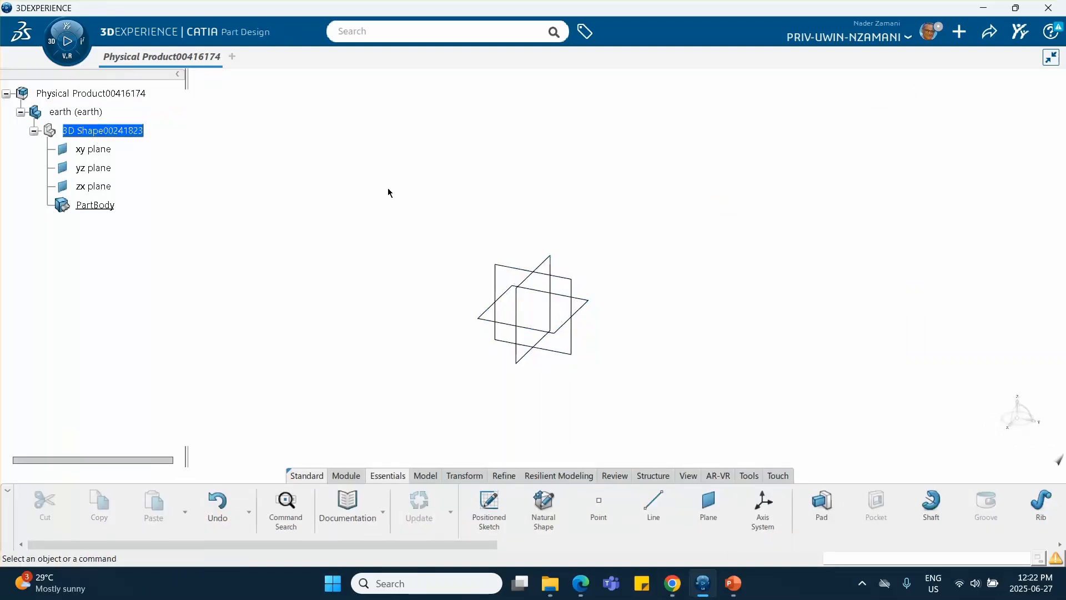
click(587, 307)
click(684, 257)
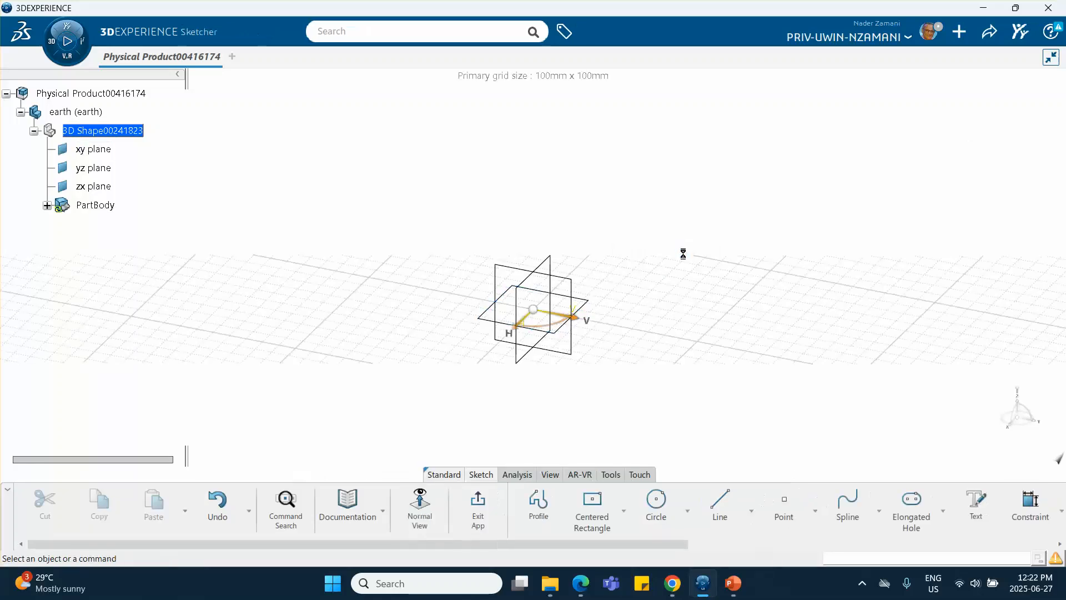
Sketch a rectangle centred on the origin, about 204 mm wide by 132 mm high.
click(592, 503)
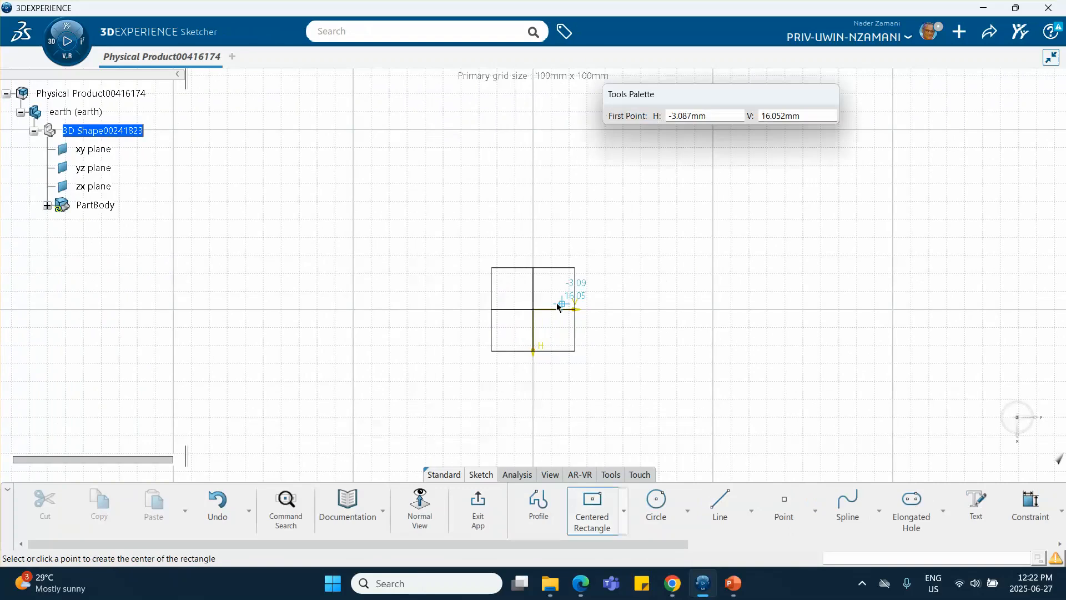
click(534, 310)
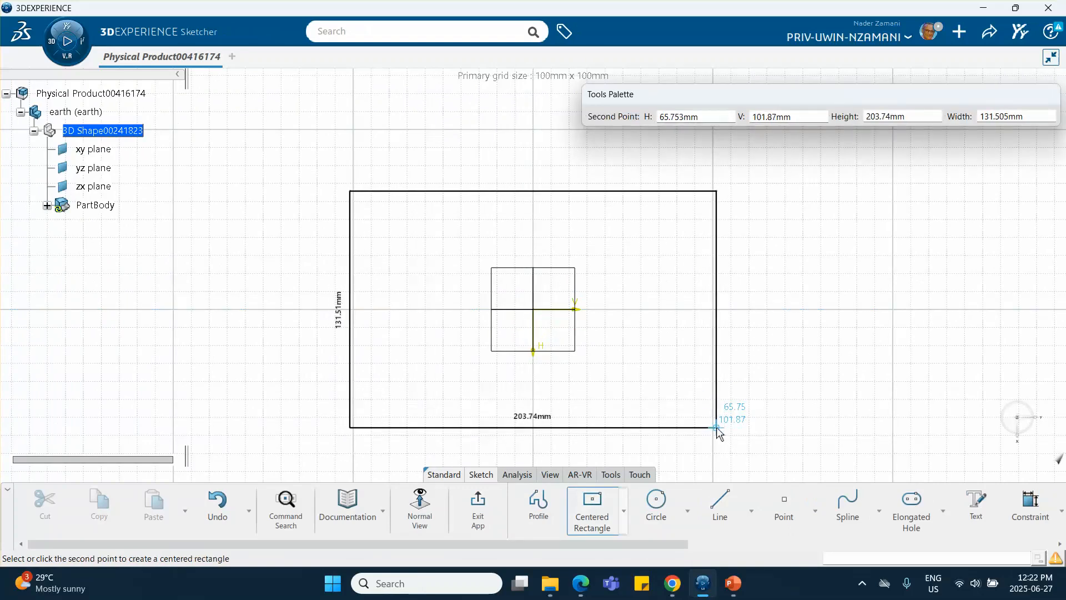
click(720, 432)
Dimension the rectangle's vertical side and set its length to 2000 mm.
mouse_move(785, 264)
middle_down()
mouse_move(773, 224)
mouse_move(775, 239)
middle_up()
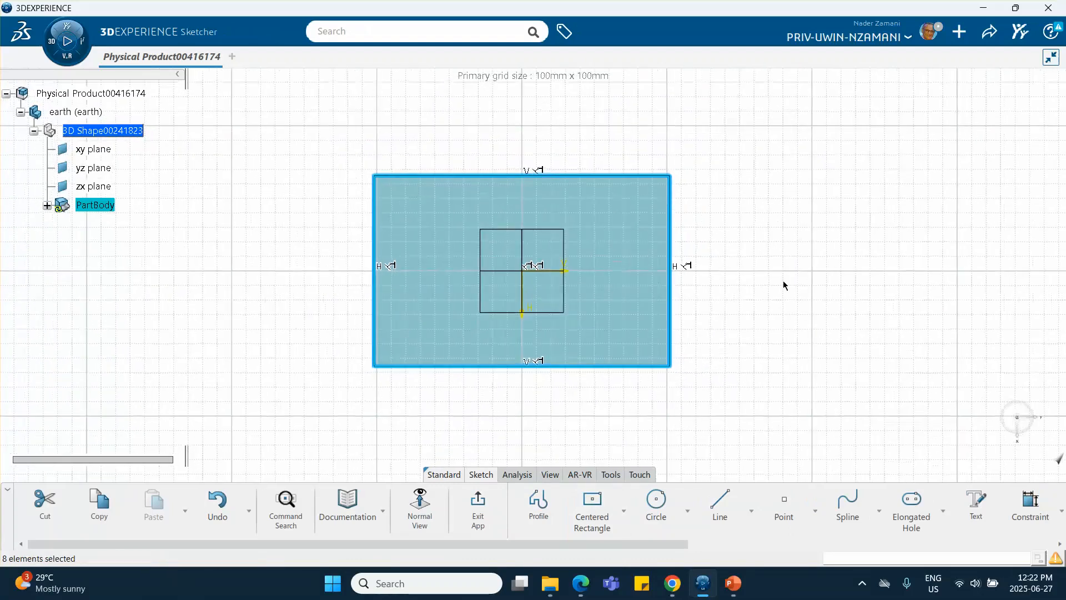
click(1031, 503)
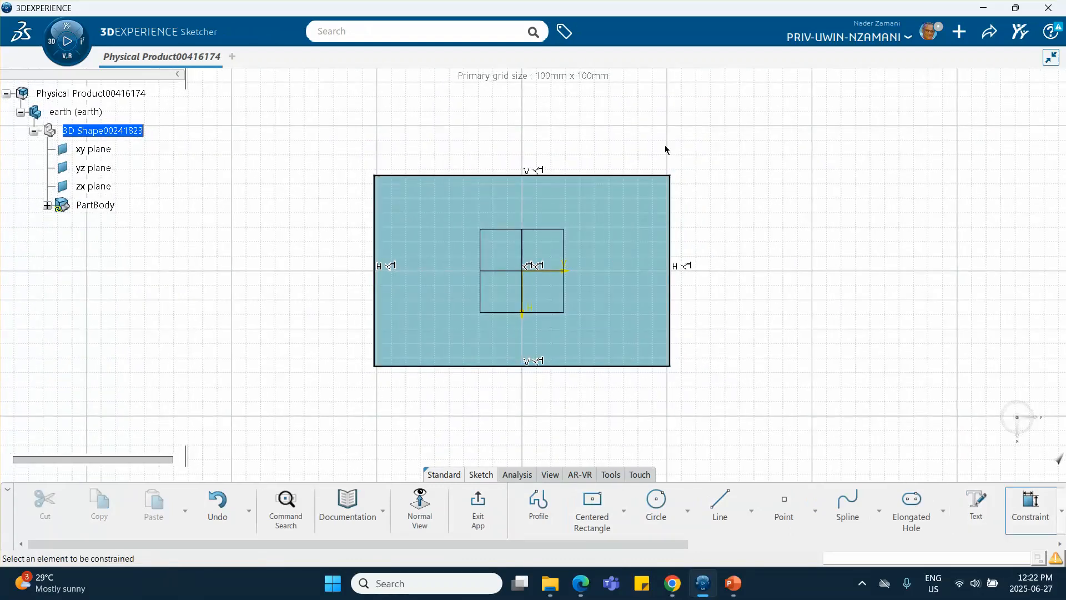
click(671, 216)
click(727, 250)
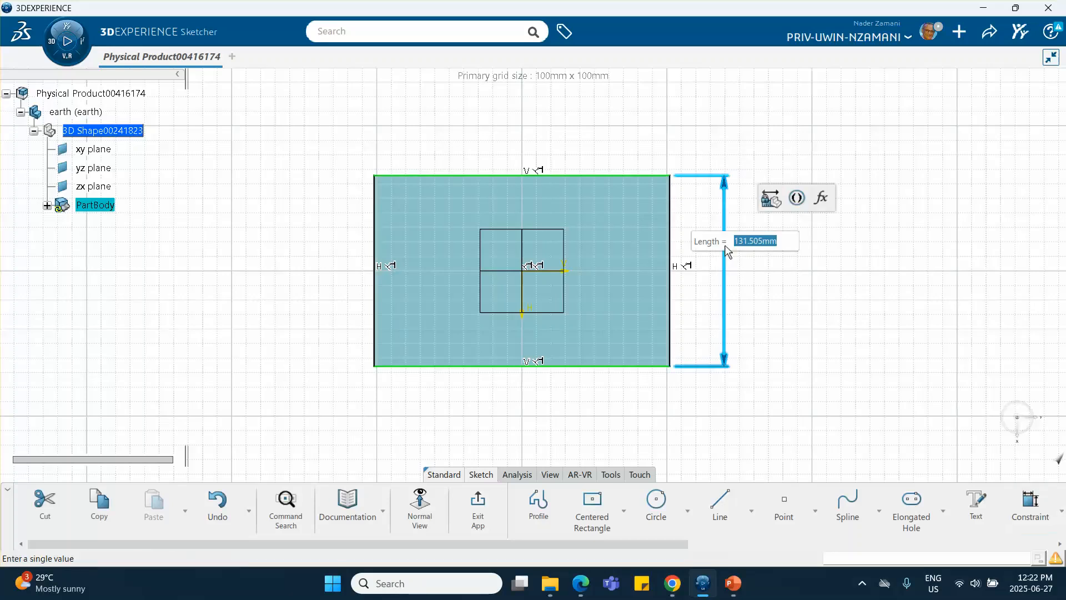
text(2000)
key(Return)
Dimension the rectangle's bottom edge and set its length to 200 mm.
click(582, 341)
middle_drag(589, 346, 602, 424)
mouse_move(571, 282)
middle_down()
mouse_move(594, 431)
mouse_move(584, 416)
middle_up()
click(585, 408)
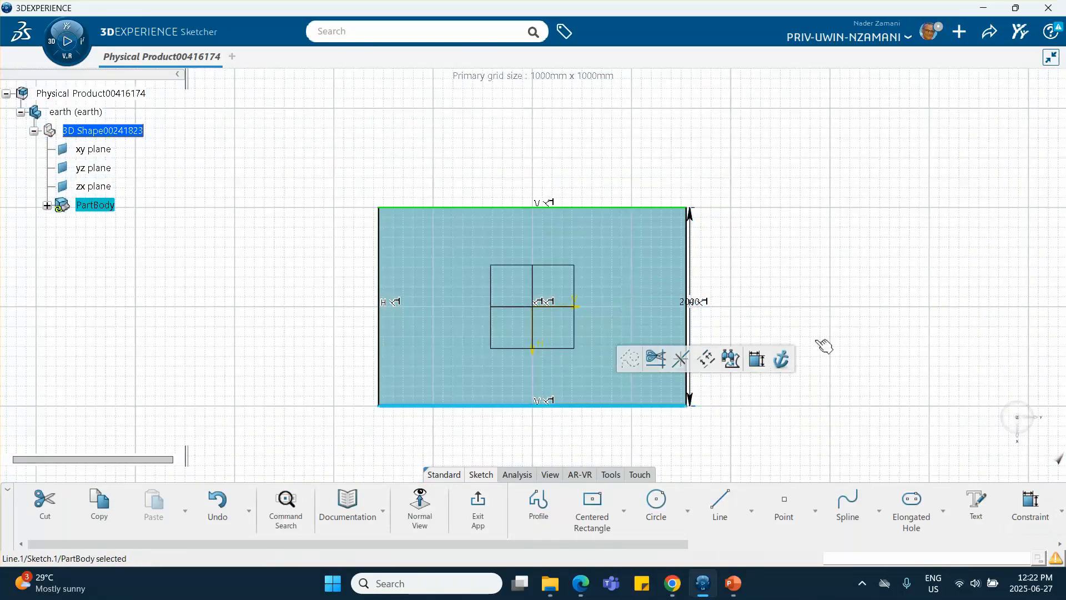
click(755, 361)
click(569, 437)
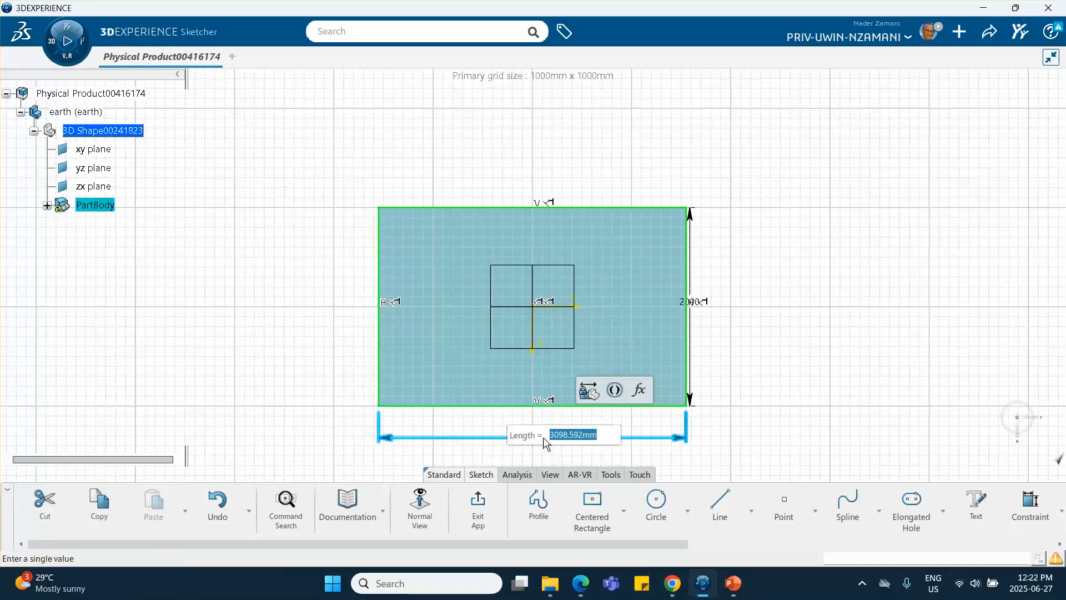
text(200)
key(Return)
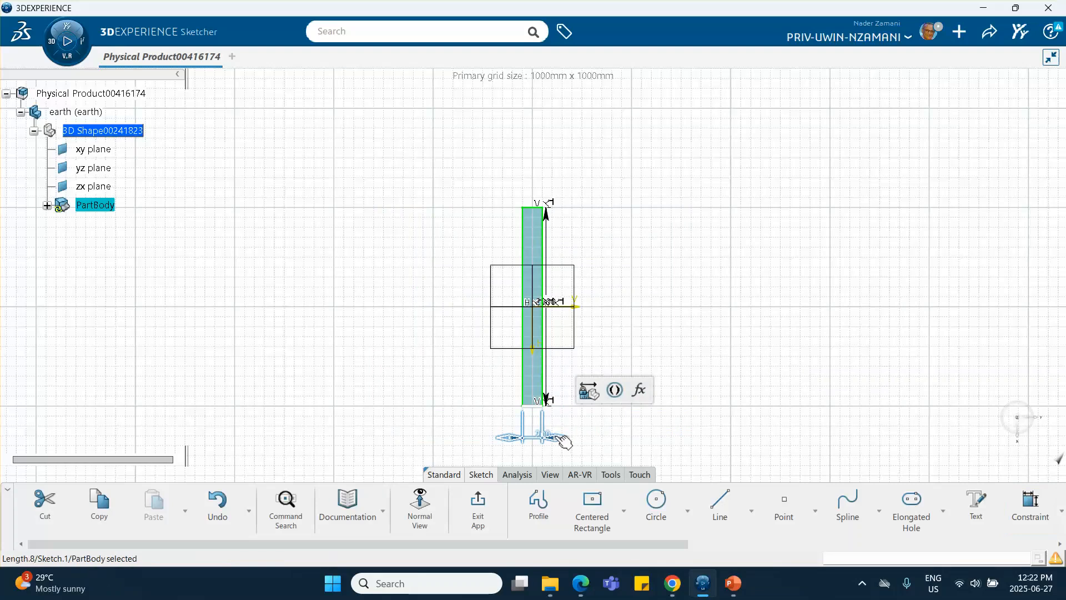
Change the length dimension of the rectangle's bottom edge to 2000 mm.
double_click(555, 439)
click(747, 154)
text(000mm)
click(780, 284)
click(769, 291)
mouse_move(714, 332)
middle_down()
mouse_move(715, 277)
mouse_move(690, 234)
middle_up()
click(540, 255)
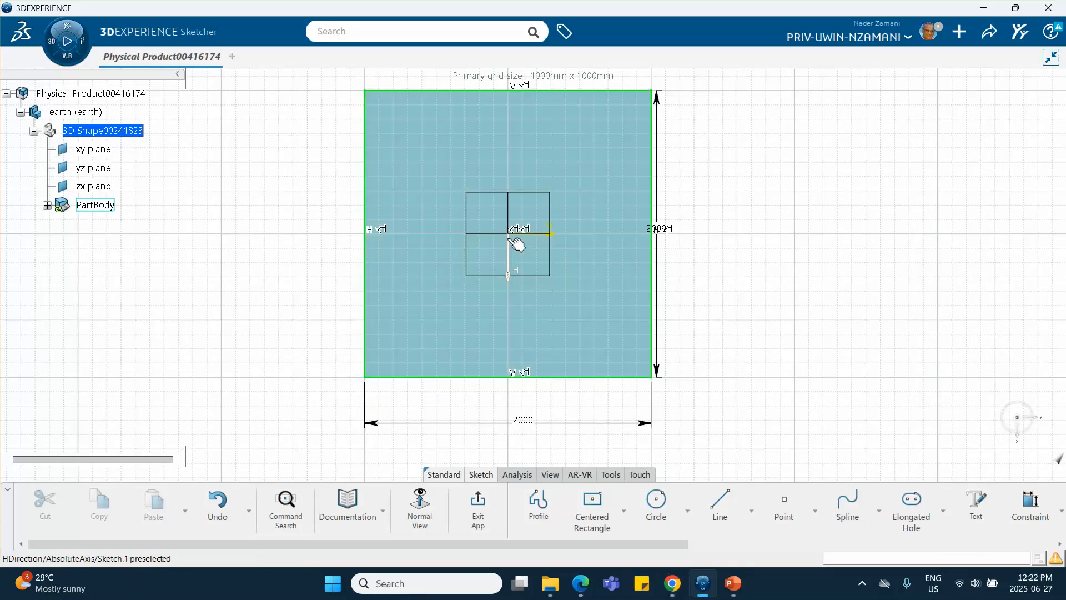
Sketch a circle of about 59 mm radius centred on the origin and exit the sketch.
click(657, 500)
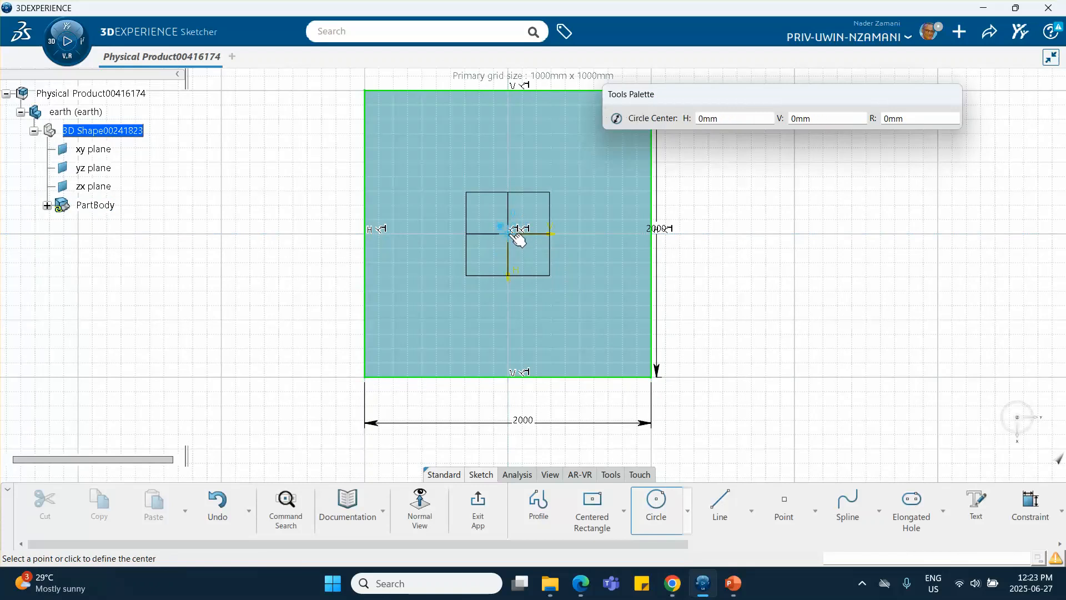
click(513, 232)
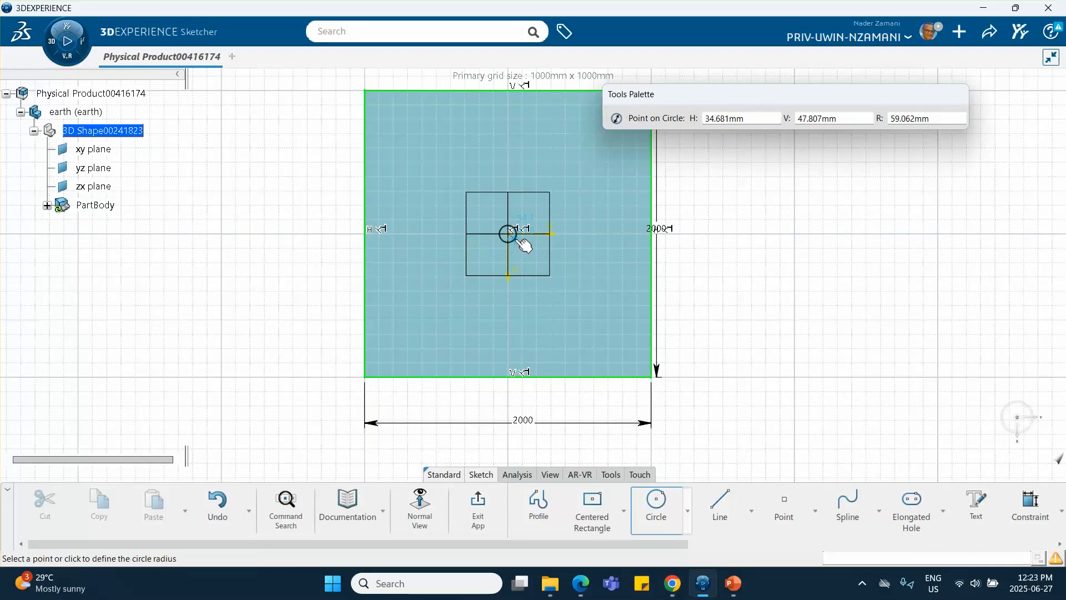
click(520, 240)
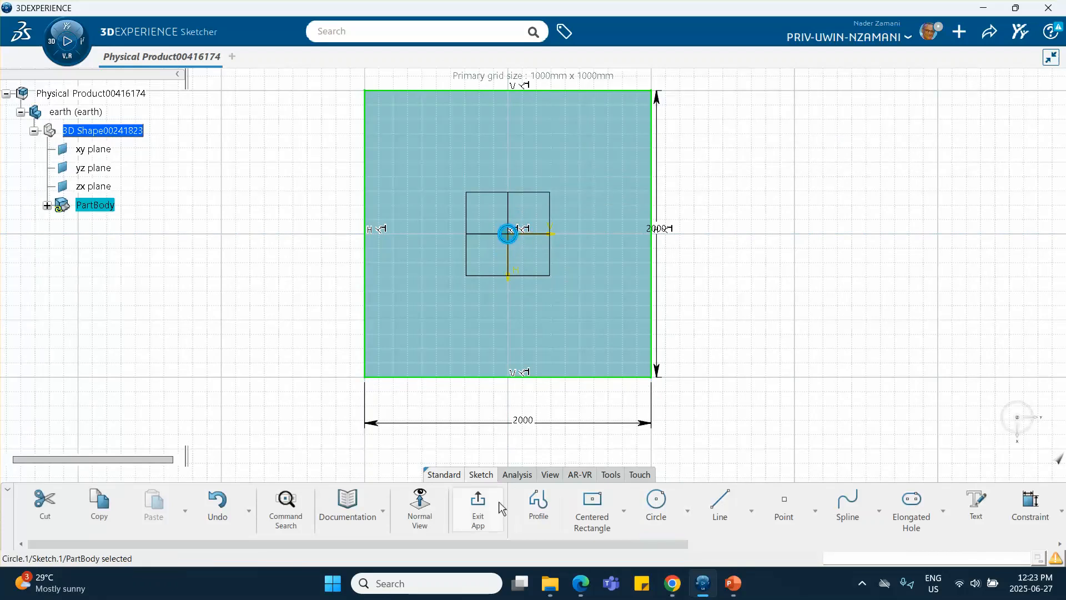
click(478, 502)
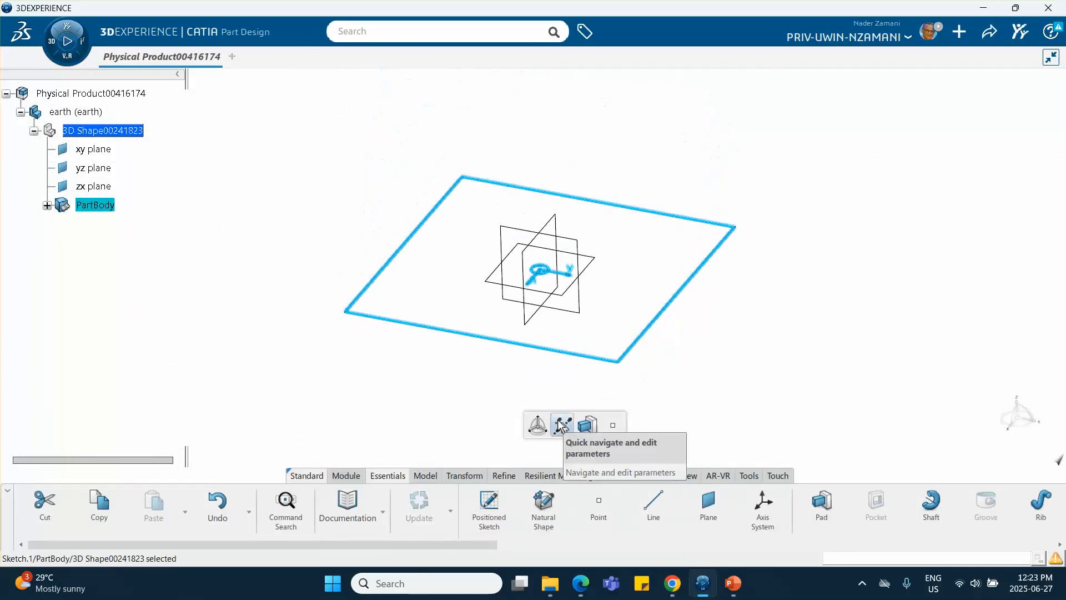
Pad the square sketch with its central circle by 20 mm to form the ground plate.
click(588, 425)
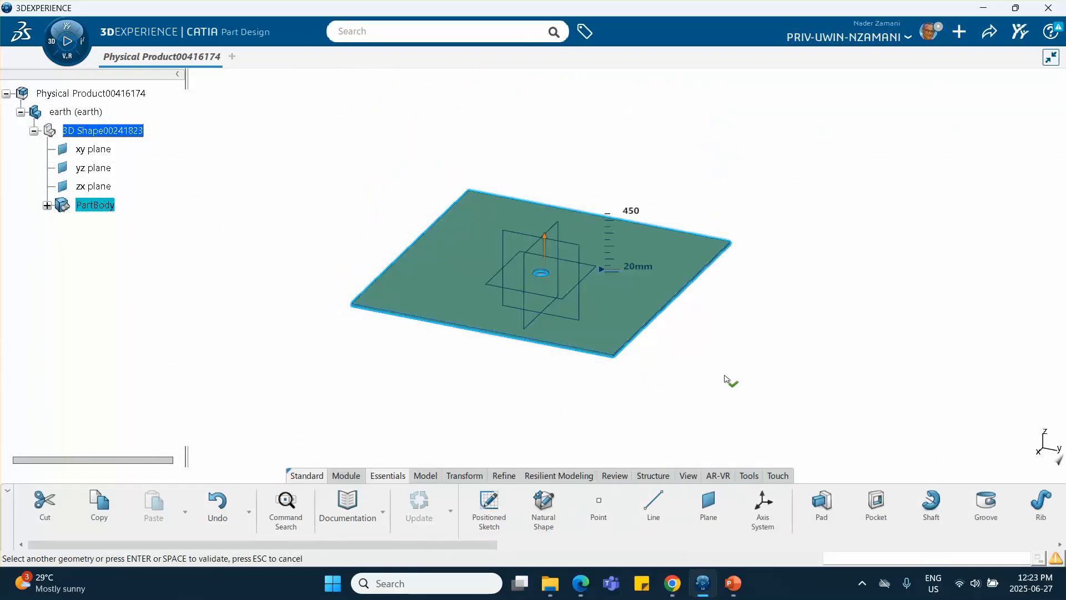
middle_drag(708, 380, 704, 345)
click(710, 376)
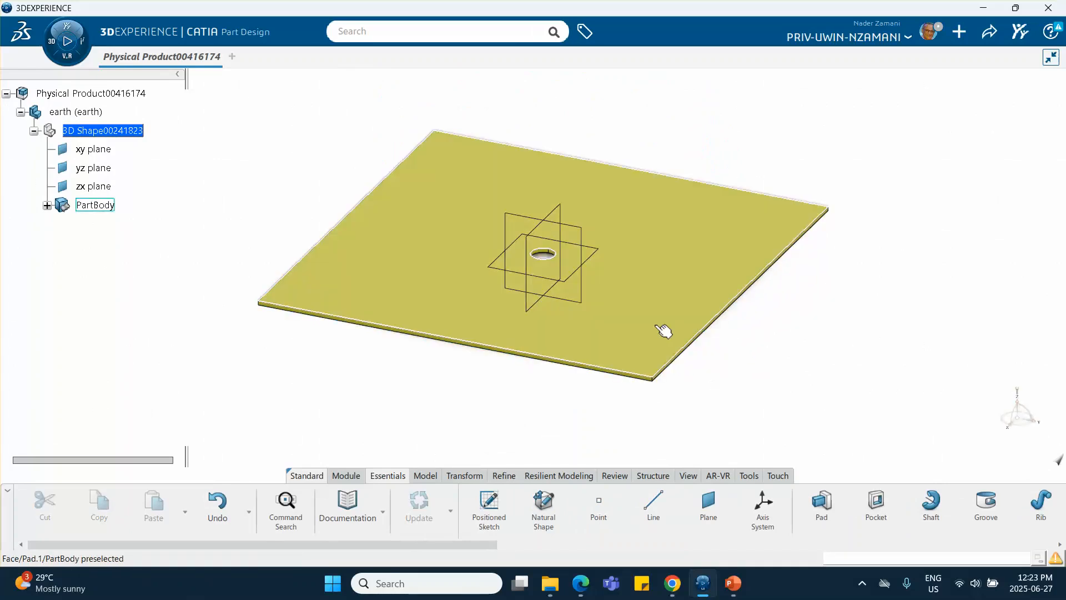
Reverse the extrusion direction of the ground plate's pad, keeping its 20 mm length.
middle_drag(630, 368, 600, 333)
double_click(630, 288)
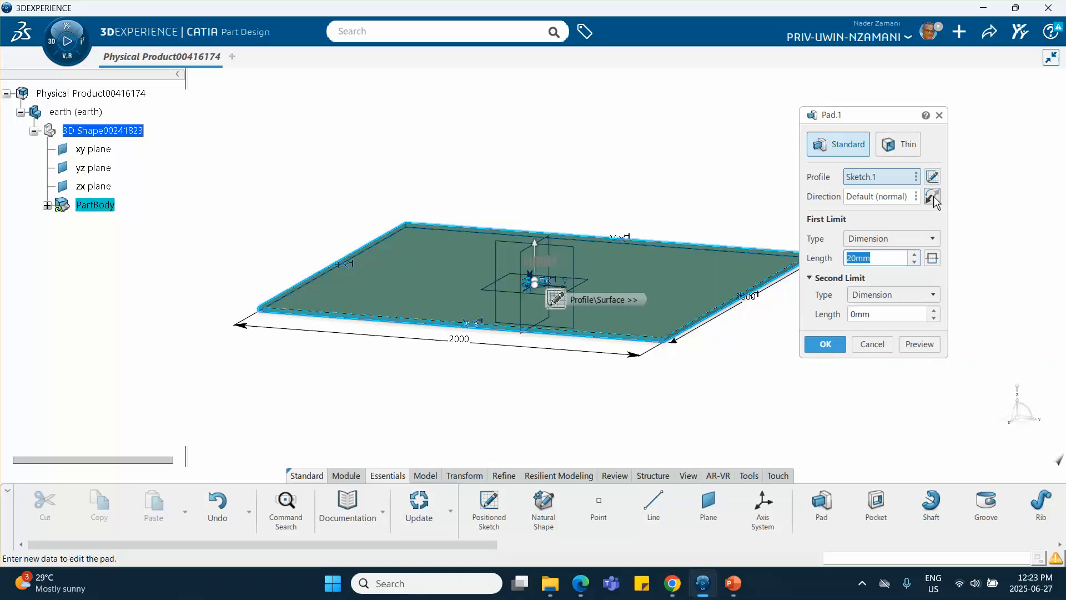
click(934, 197)
click(826, 343)
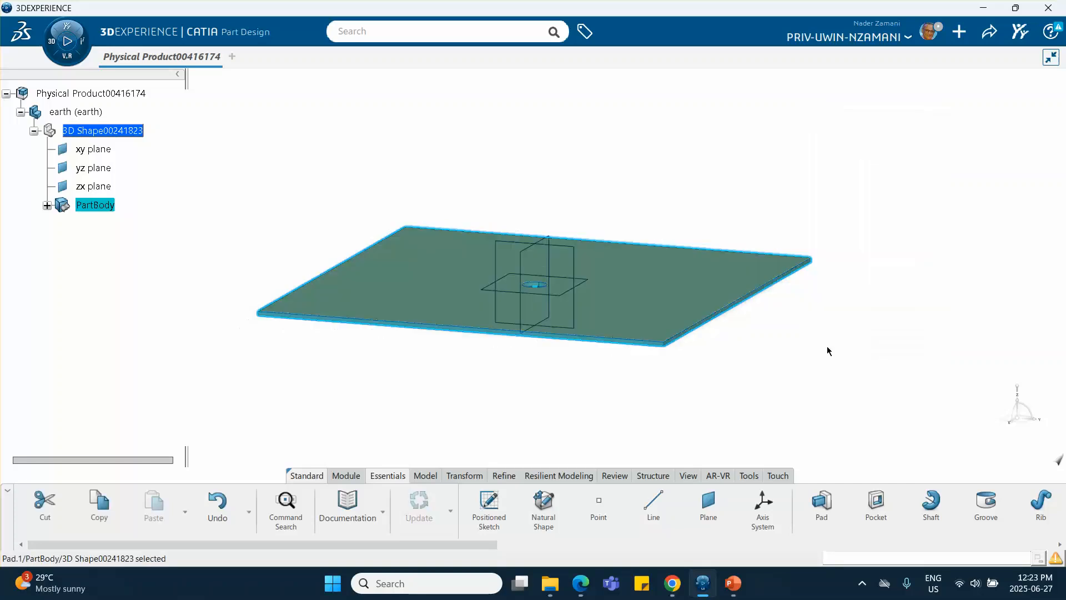
Sketch a circle of about 786 mm radius on the plate's upper face, centred on the origin.
middle_drag(598, 386, 616, 426)
click(643, 240)
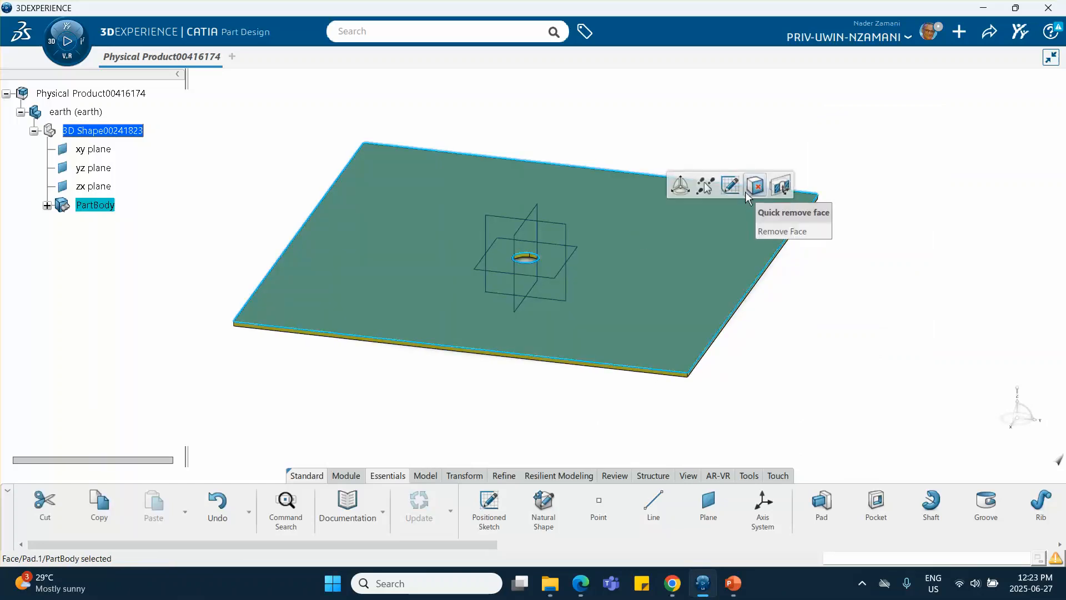
click(729, 186)
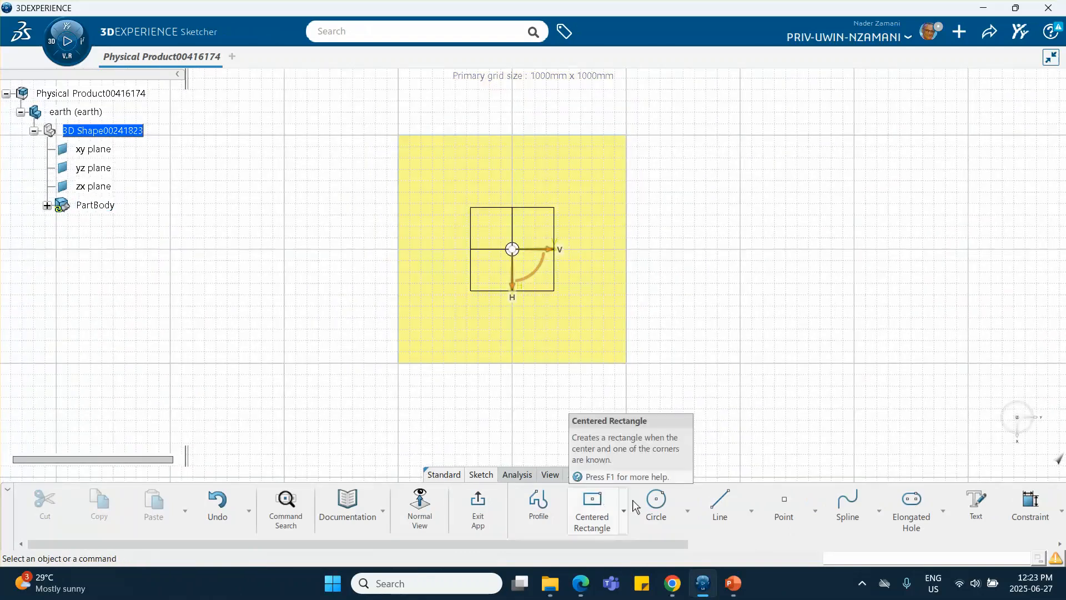
click(657, 506)
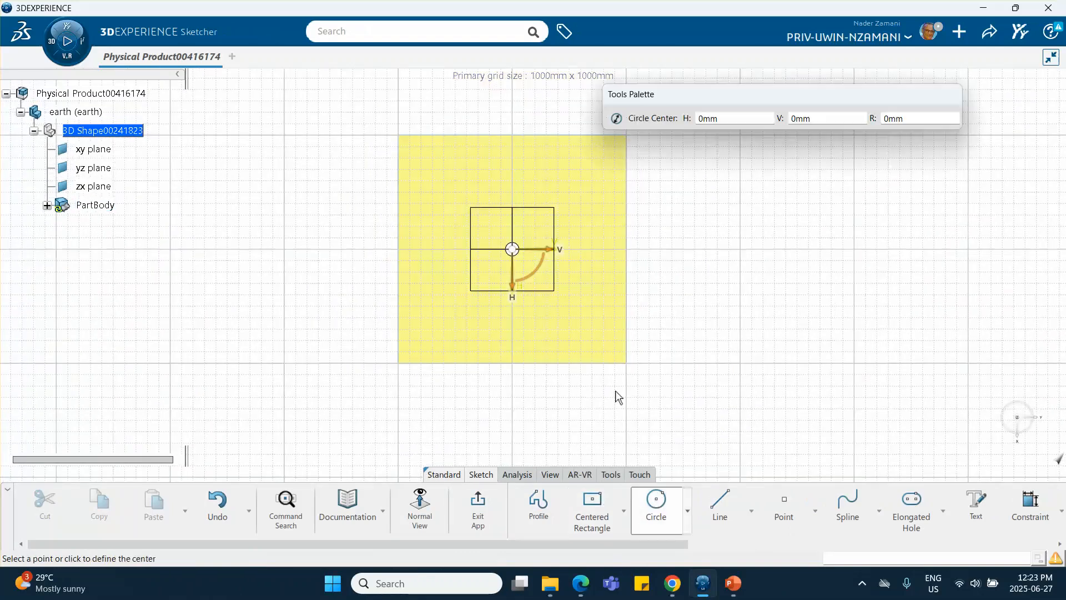
click(512, 249)
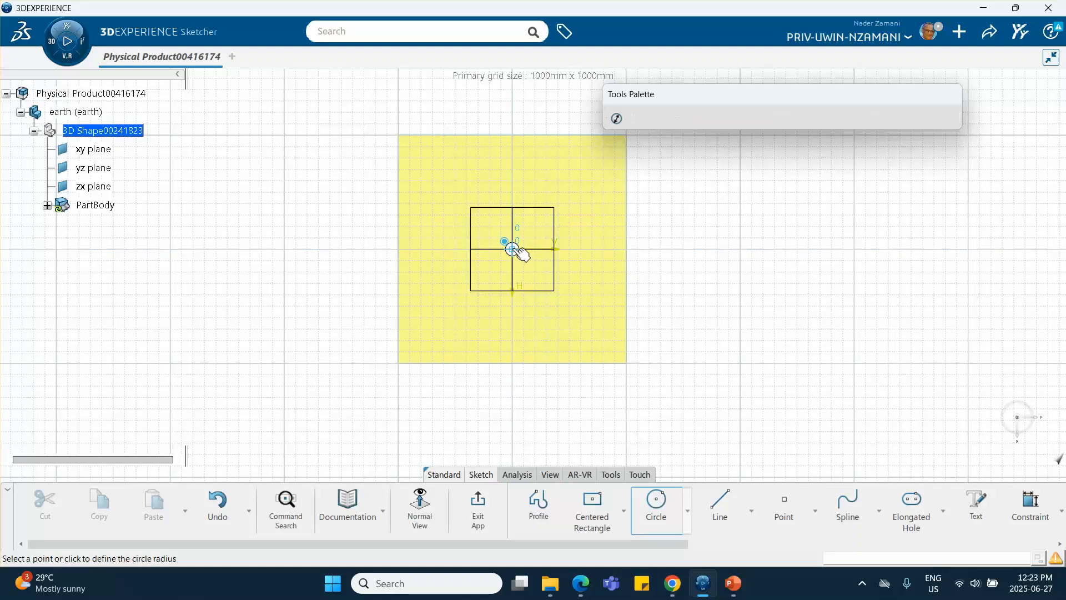
click(590, 311)
Dimension the large circle's radius, set it to 800 mm, and exit the sketch.
click(752, 255)
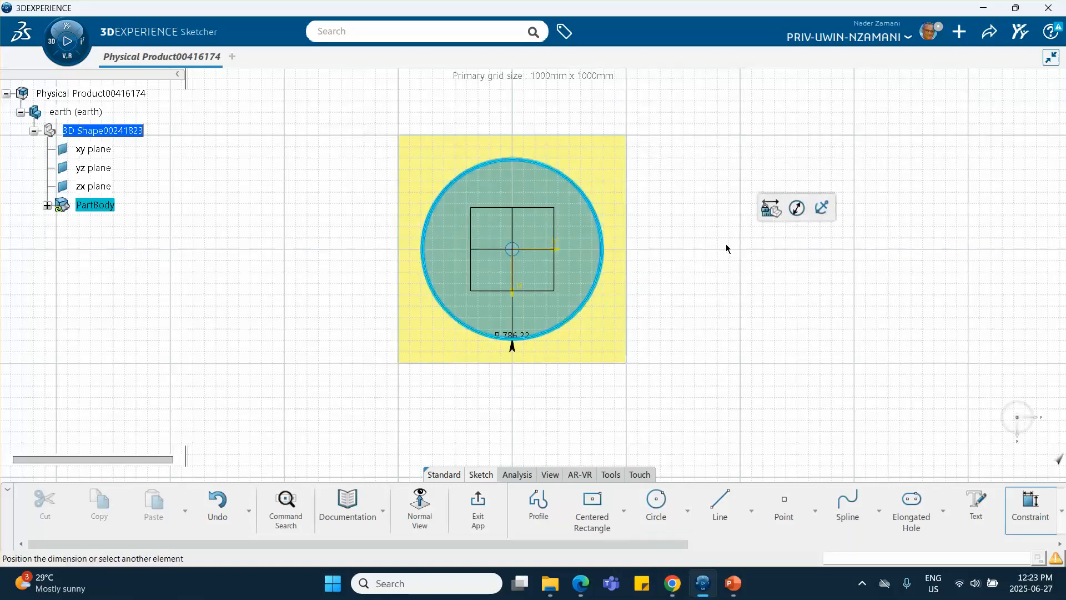
click(720, 202)
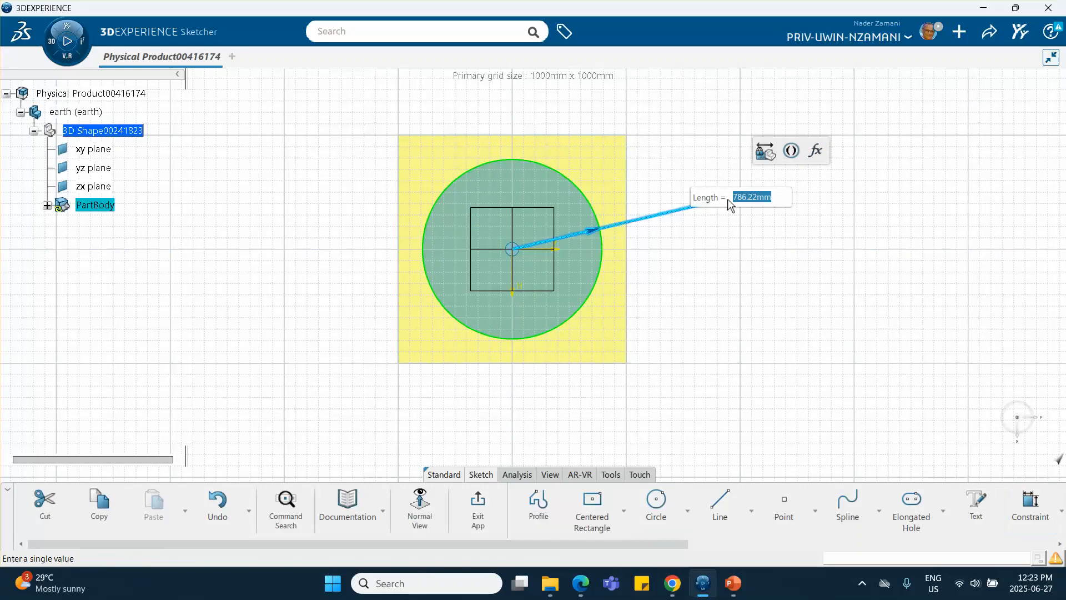
text(800)
key(Return)
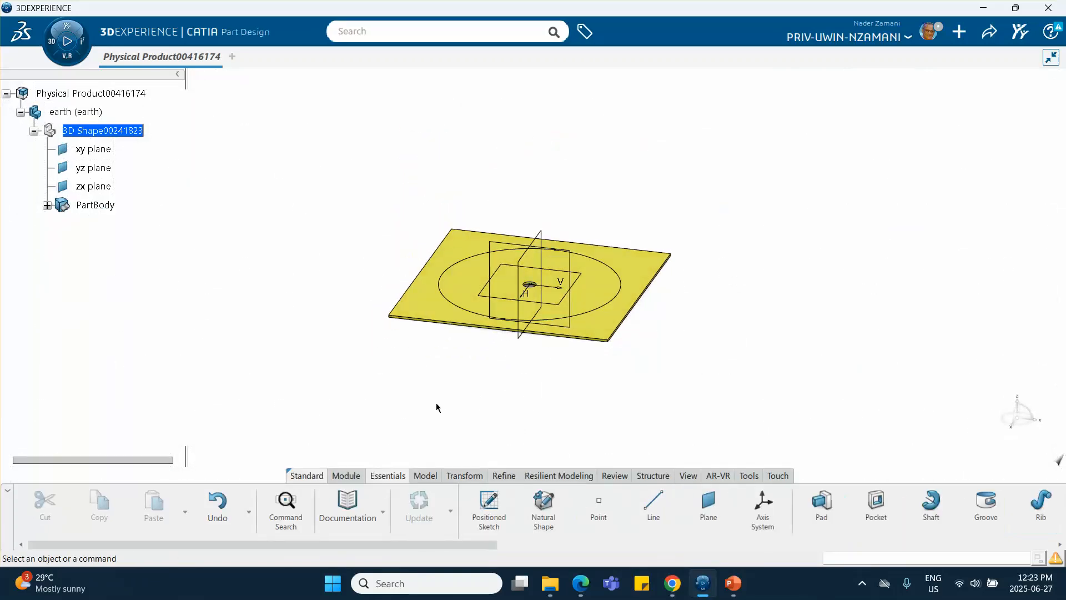
Activate the root physical product and insert a new 3D part under it.
middle_drag(436, 403, 426, 469)
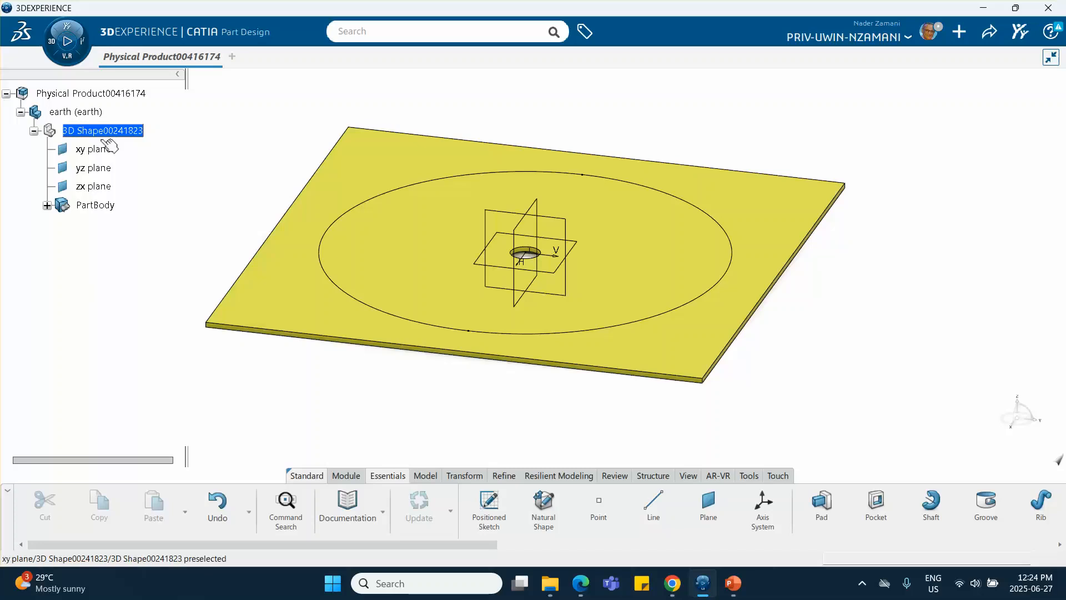
double_click(96, 96)
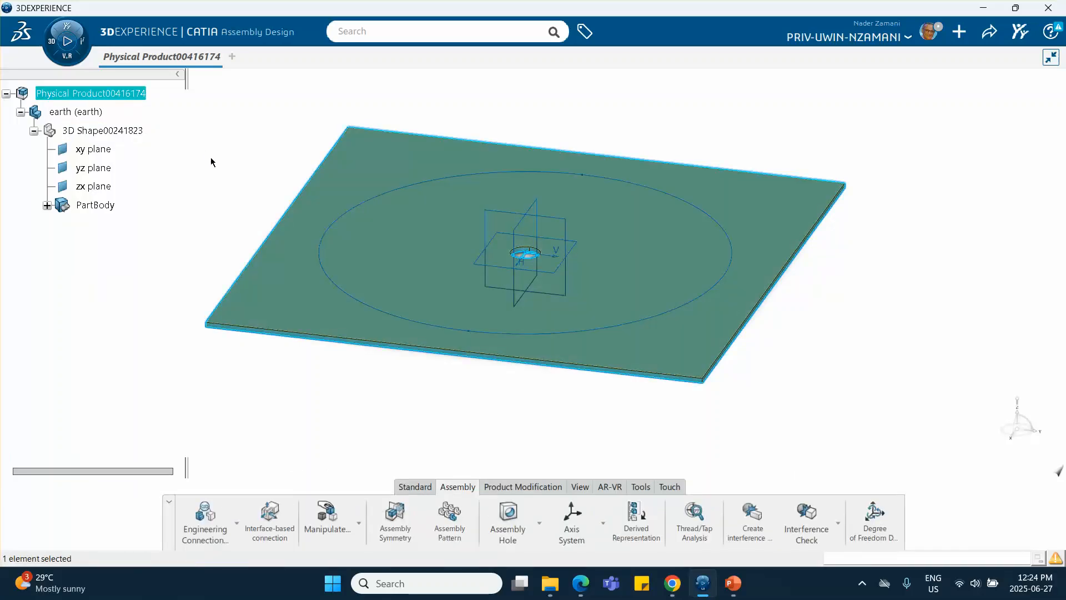
right_click(118, 96)
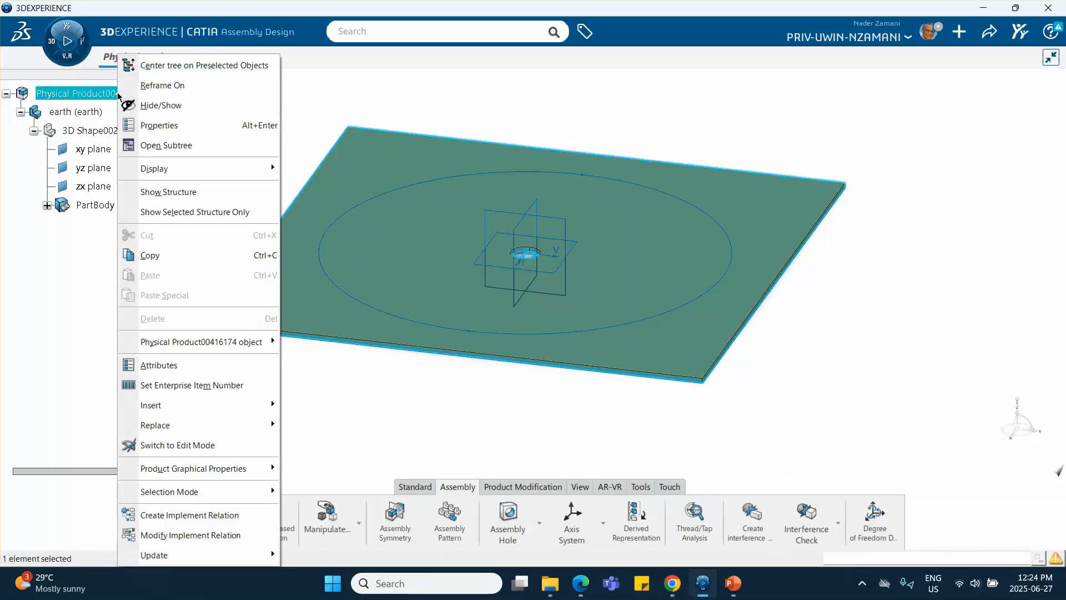
mouse_move(153, 408)
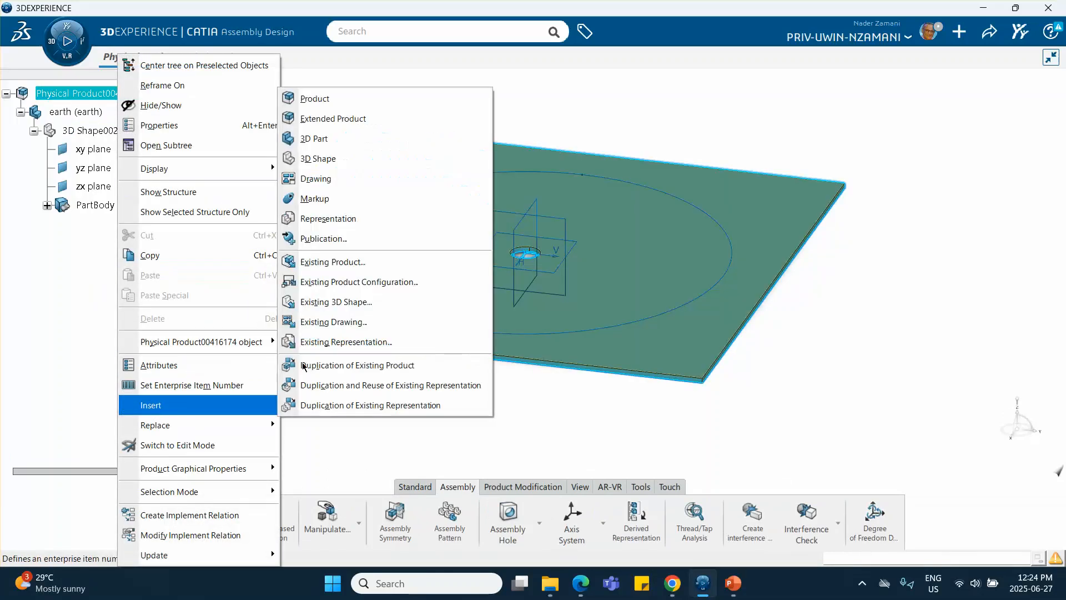
click(317, 159)
Set both the title and the instance title of the newly inserted part to "shaft".
right_click(114, 224)
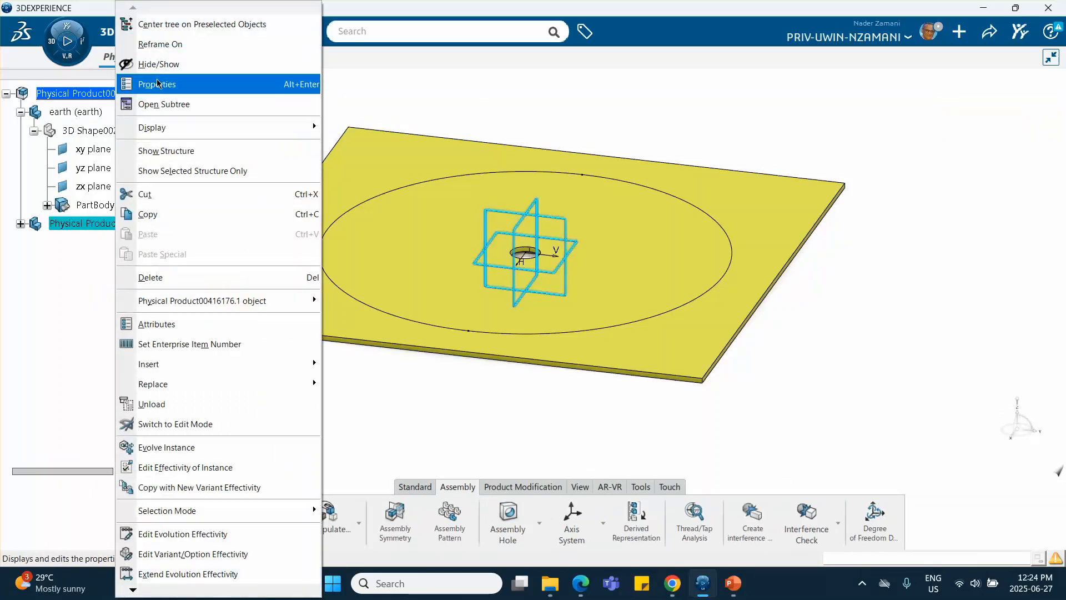
click(157, 84)
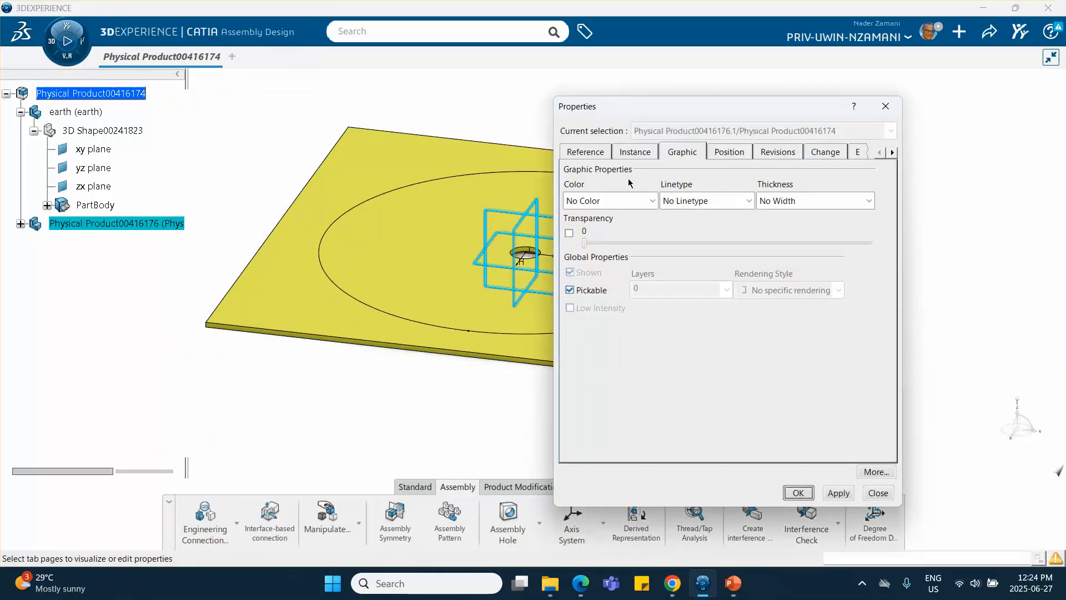
click(588, 154)
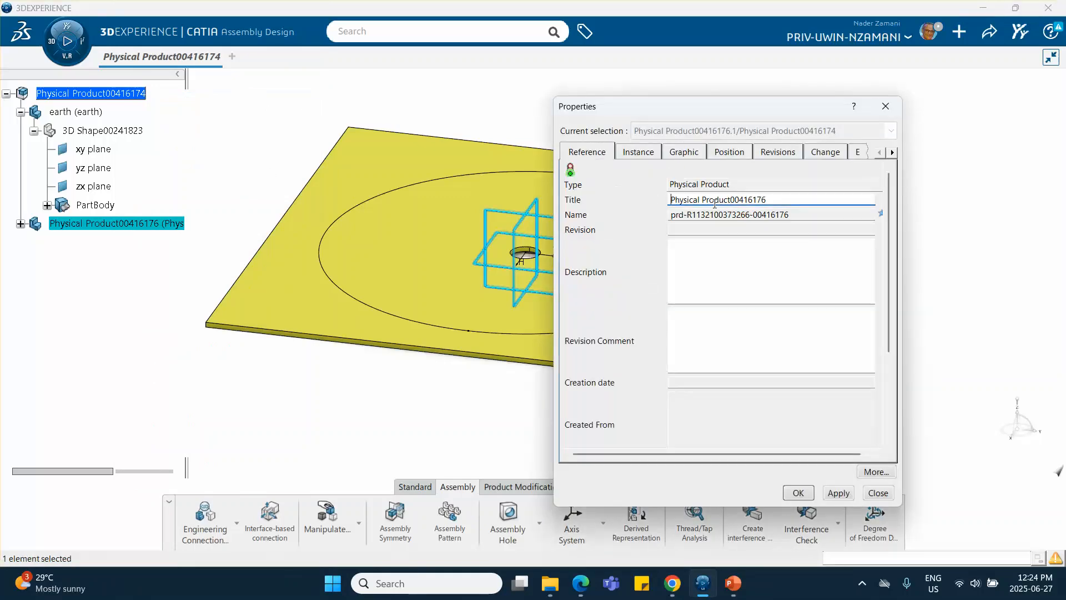
drag(783, 201, 625, 194)
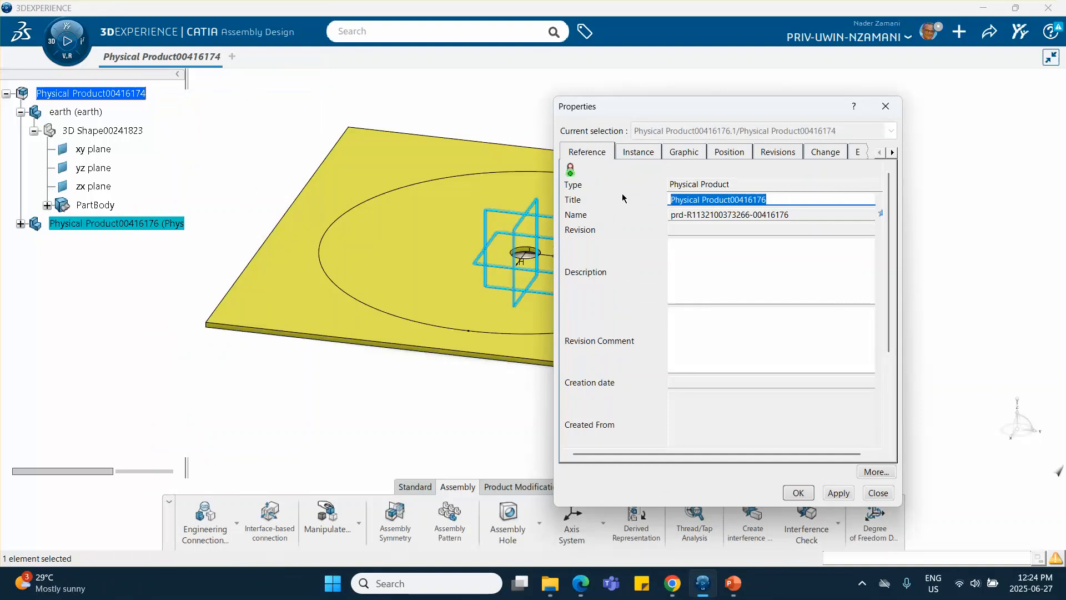
text(shaft)
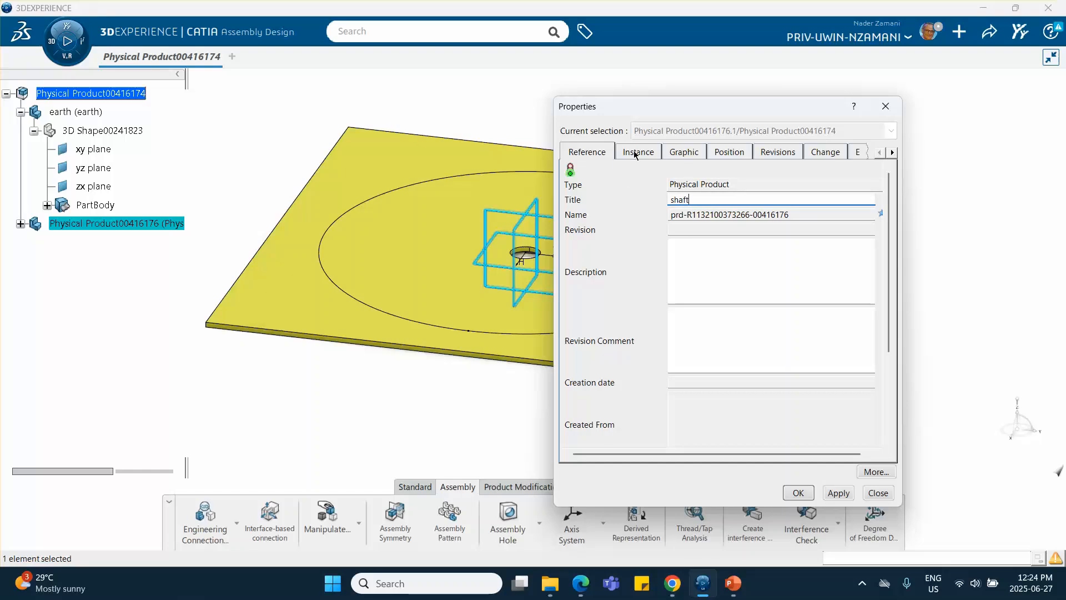
click(634, 153)
drag(664, 197, 568, 201)
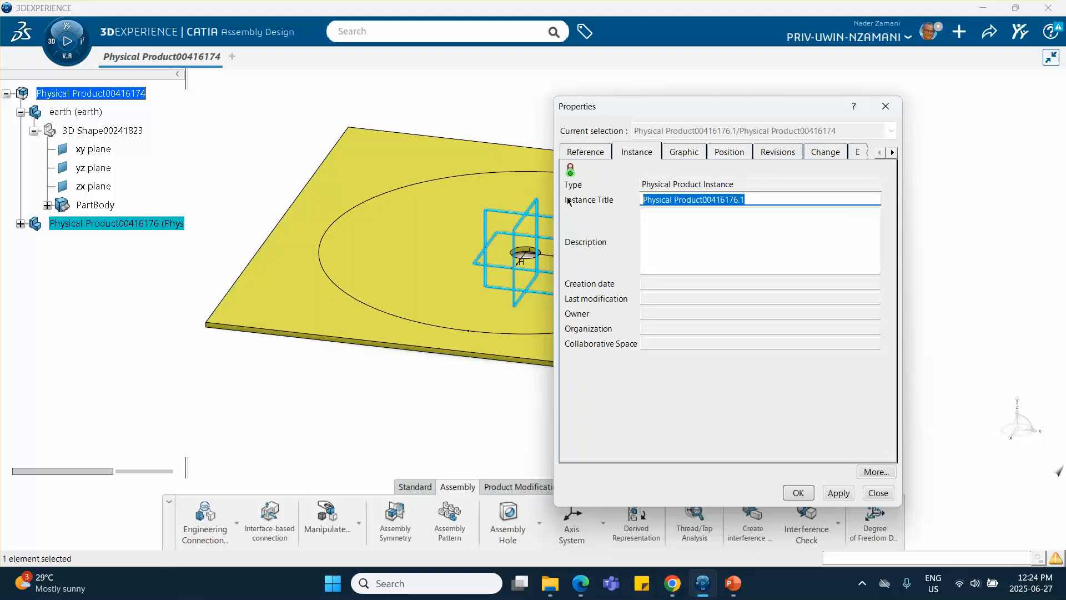
text(shaft)
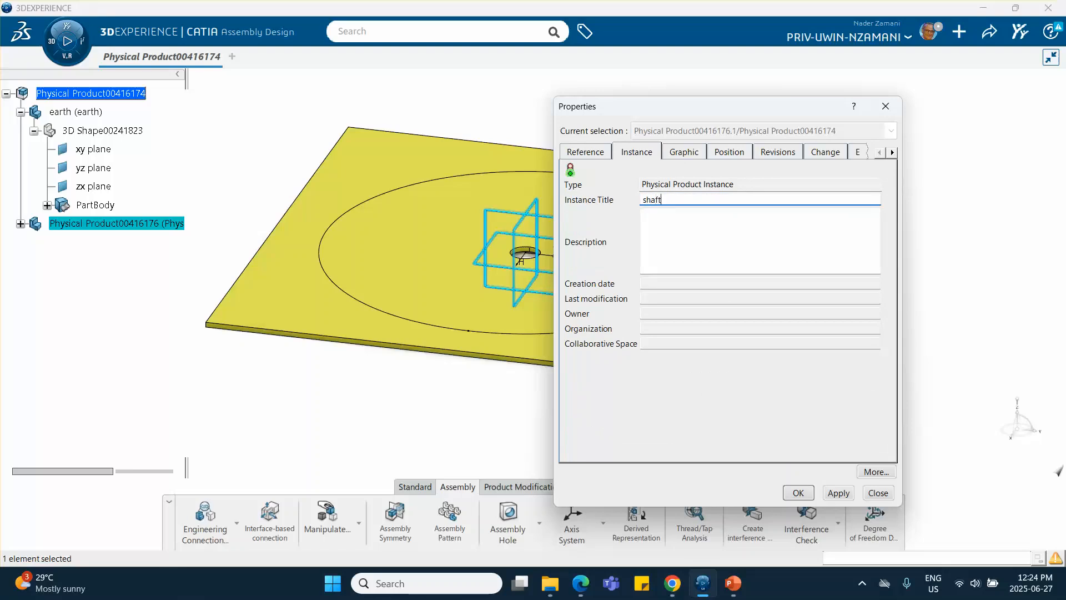
Set the shaft part's colour to orange and accept its properties.
click(672, 155)
click(613, 202)
click(620, 261)
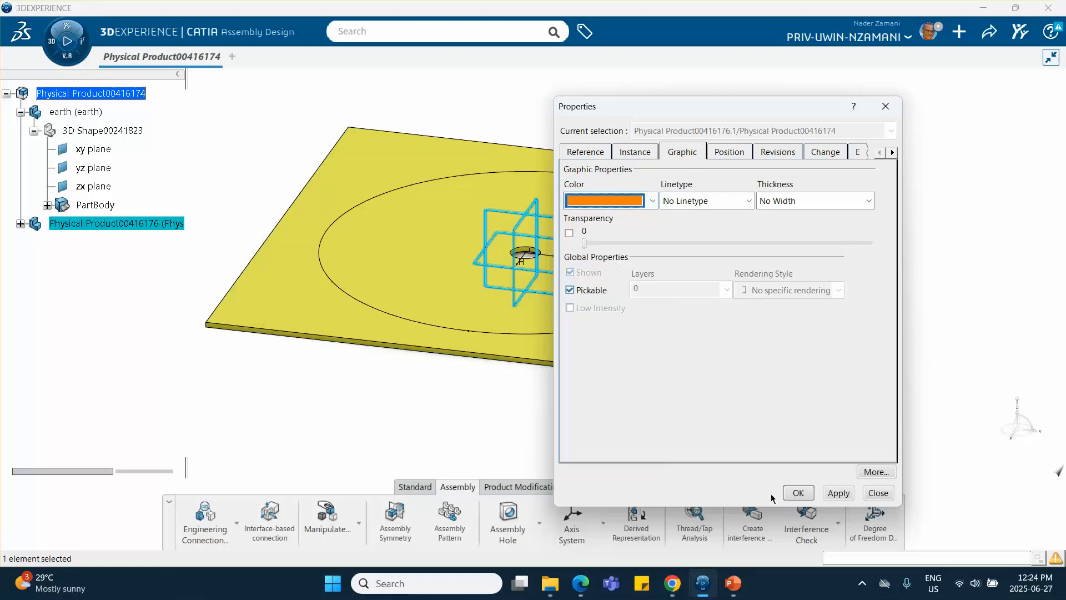
click(812, 497)
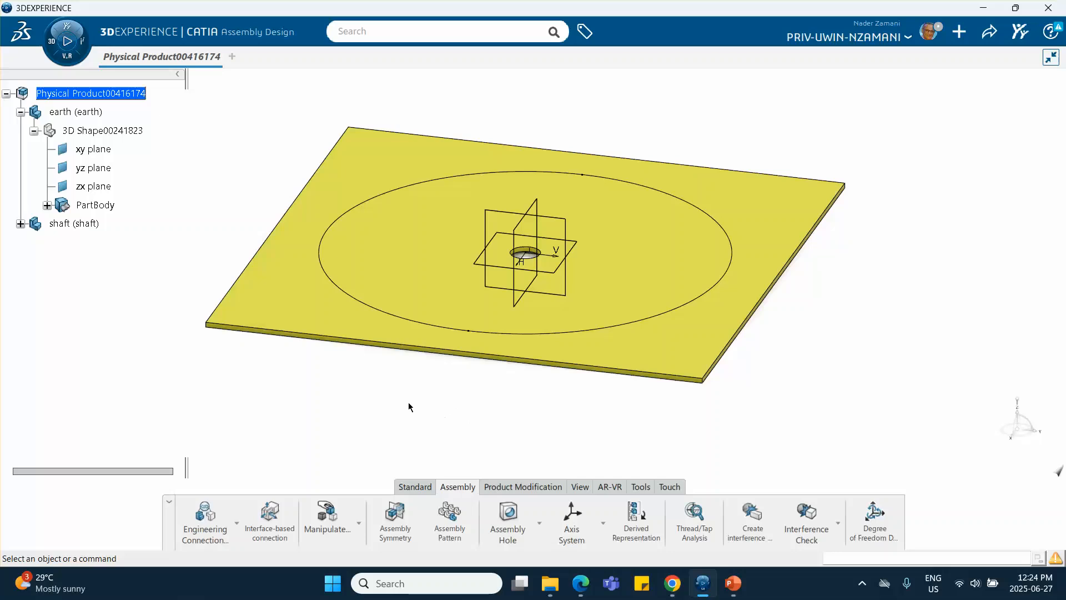
Expand the shaft part in the tree and activate its 3D shape for Part Design.
click(21, 224)
click(34, 242)
double_click(74, 243)
click(171, 289)
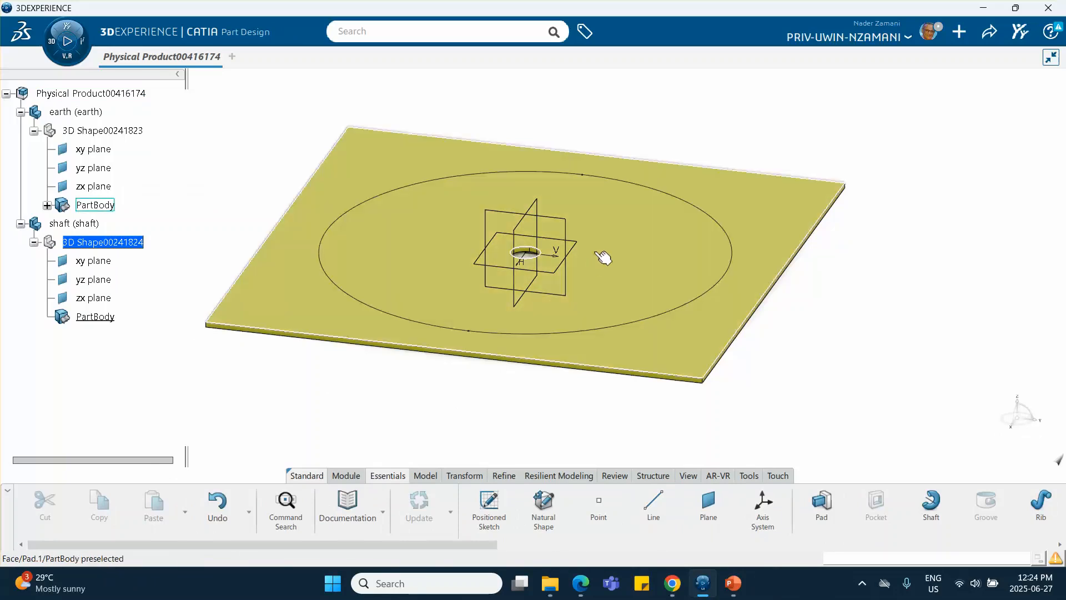
Start a positioned sketch on the shaft's xy plane with implicit origin and orientation.
click(558, 268)
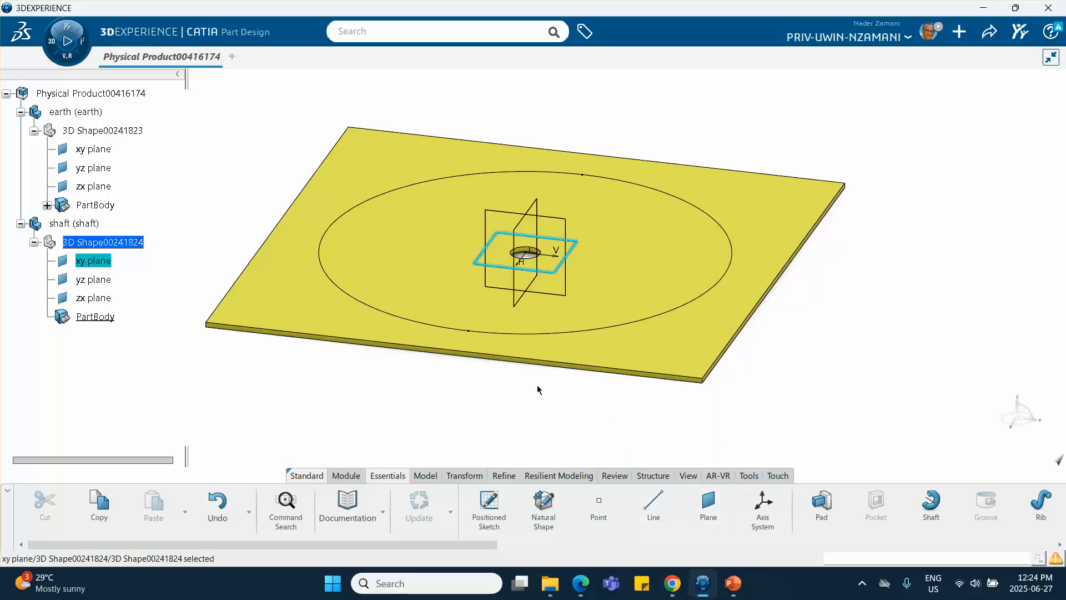
click(314, 478)
click(350, 487)
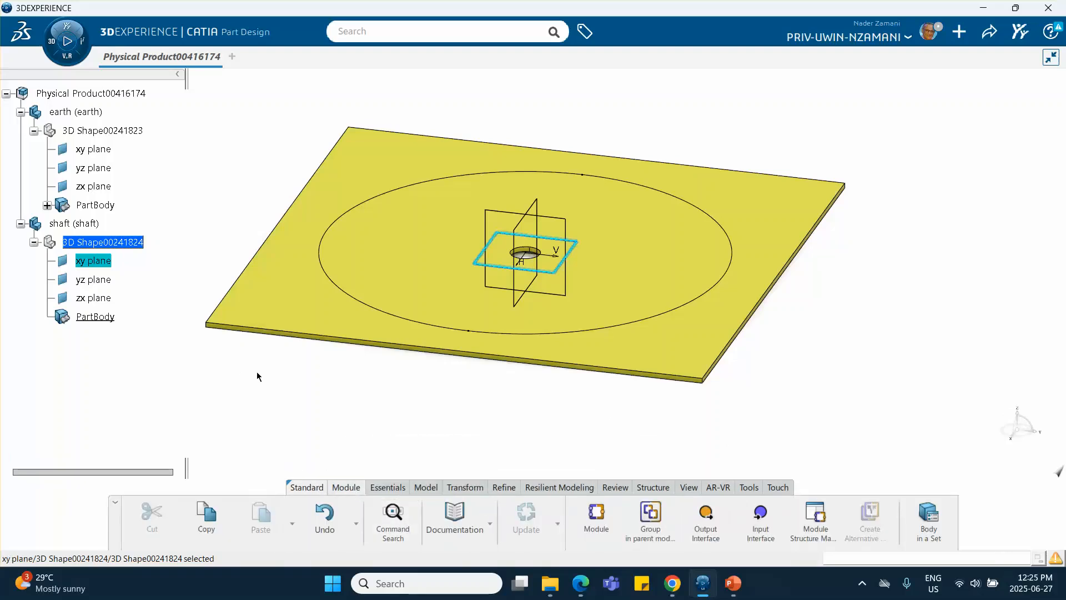
click(388, 487)
click(489, 506)
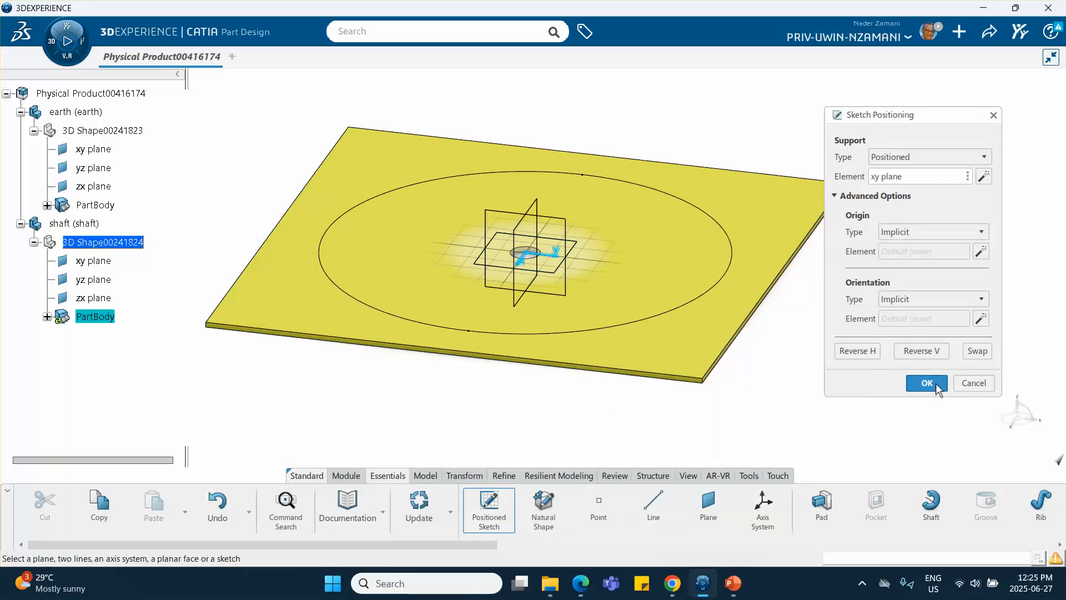
click(938, 388)
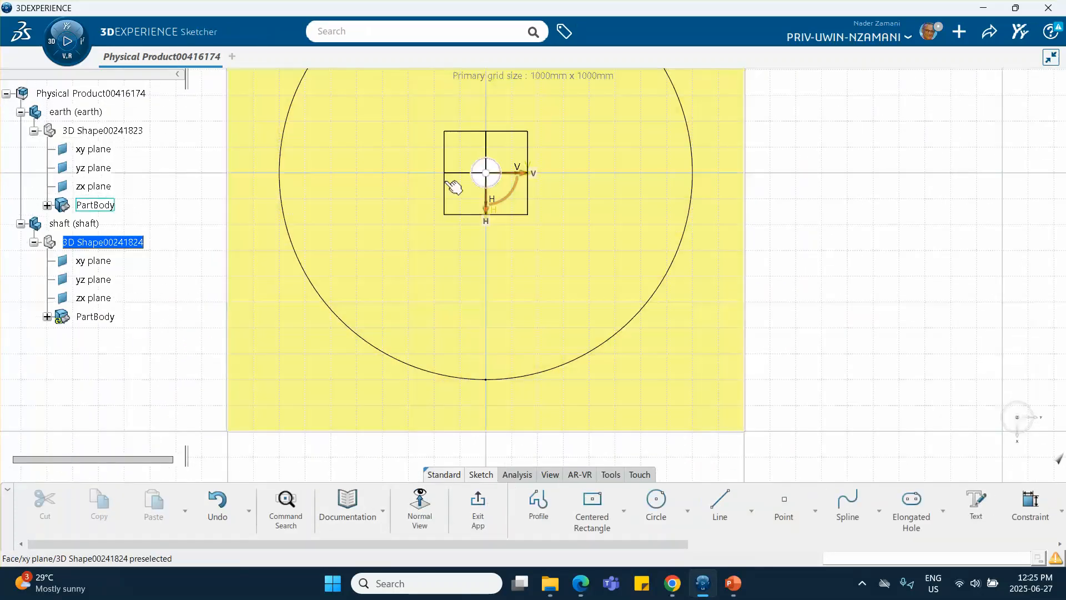
Project the edge of the ground plate's central hole into the shaft sketch and exit the sketch.
mouse_move(831, 161)
middle_down()
mouse_move(750, 247)
mouse_move(754, 260)
middle_up()
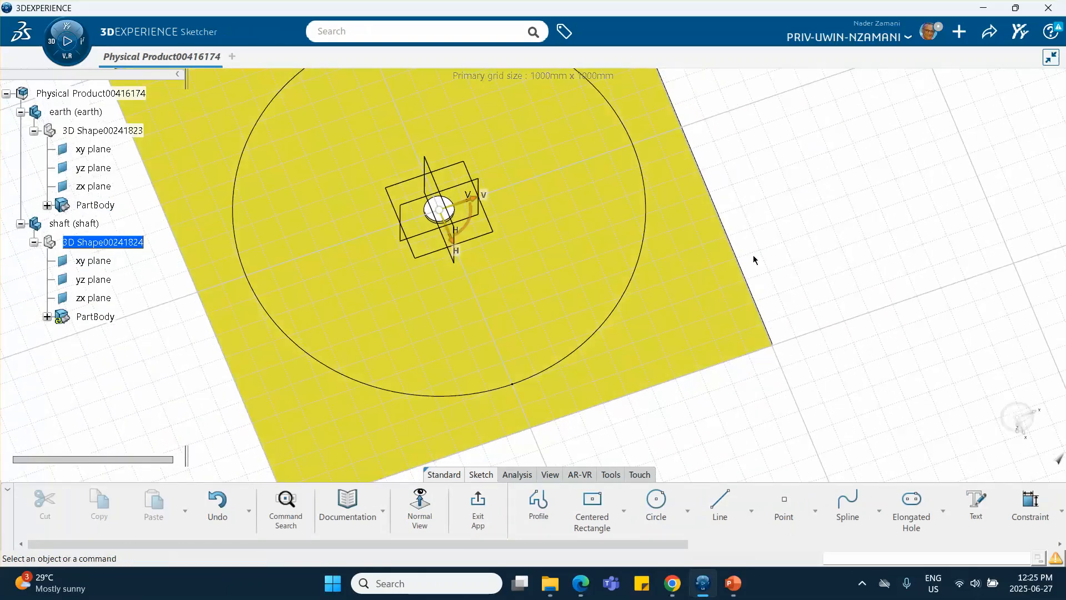
scroll(982, 519, down, 5)
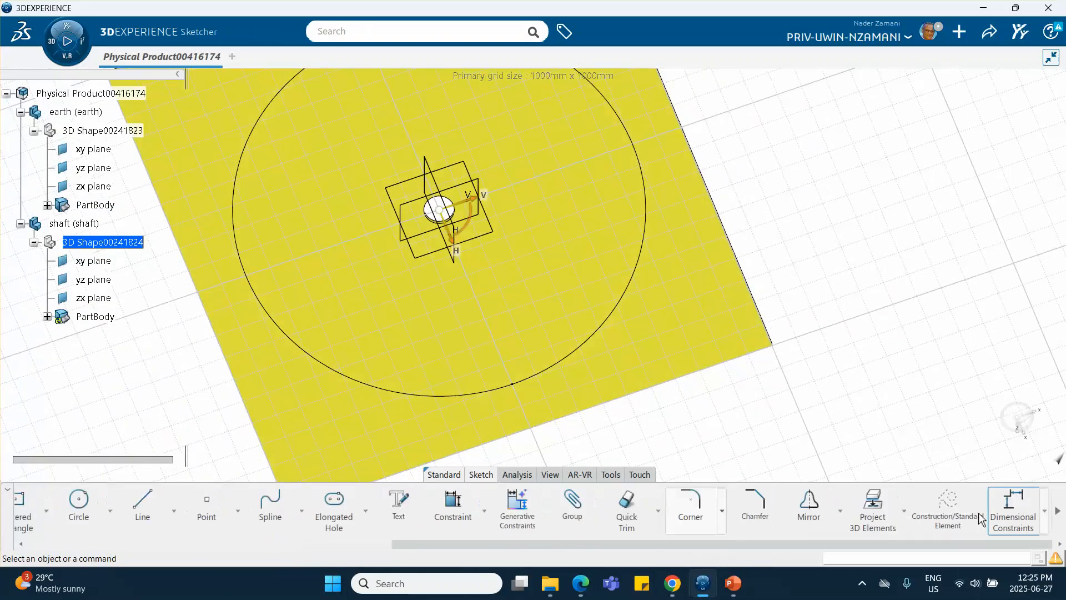
click(875, 508)
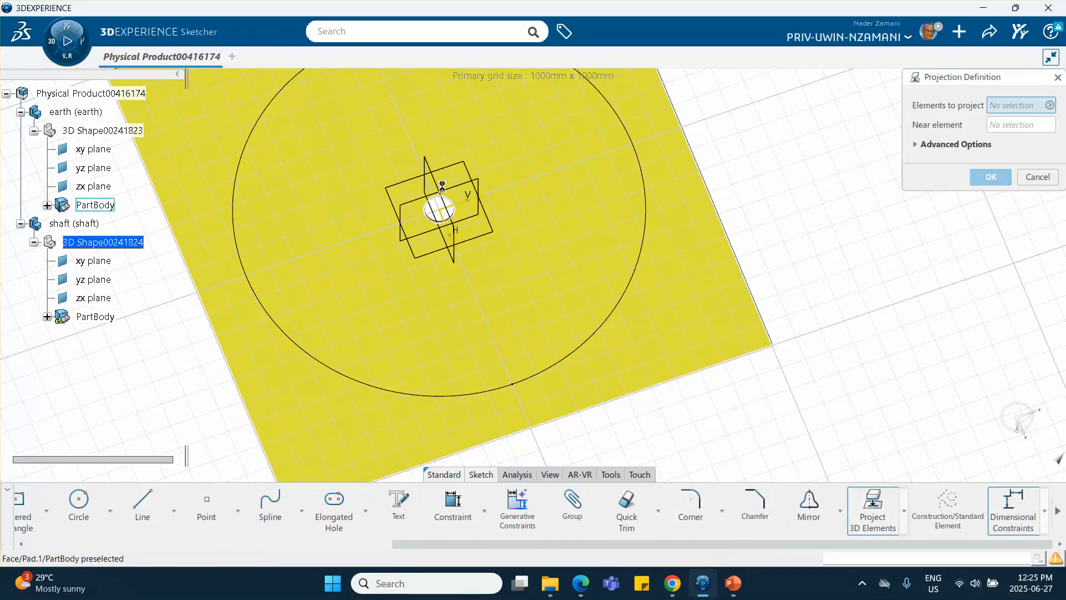
click(456, 209)
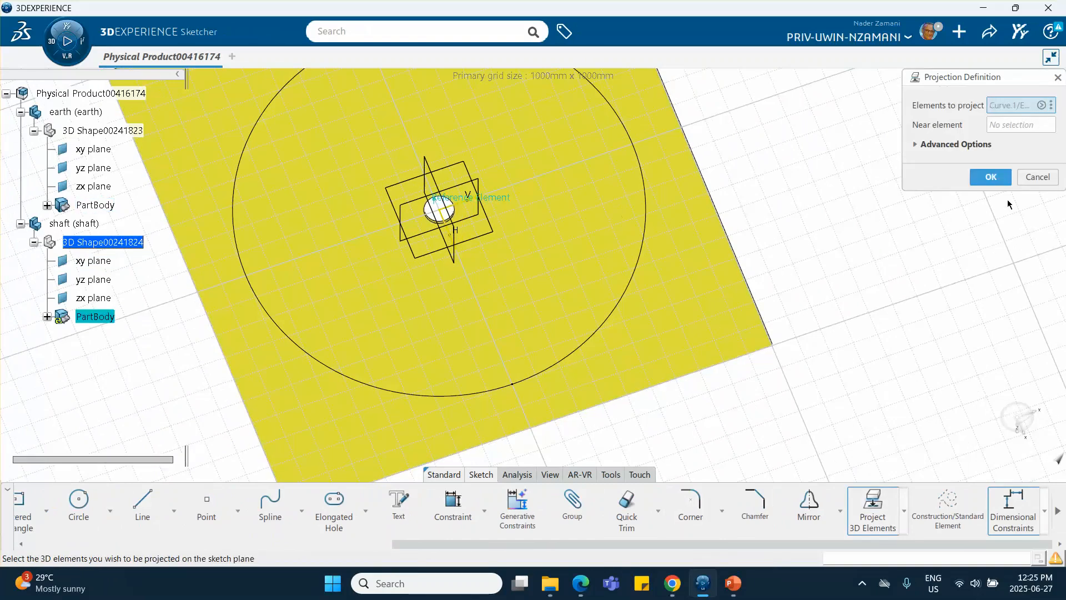
click(990, 177)
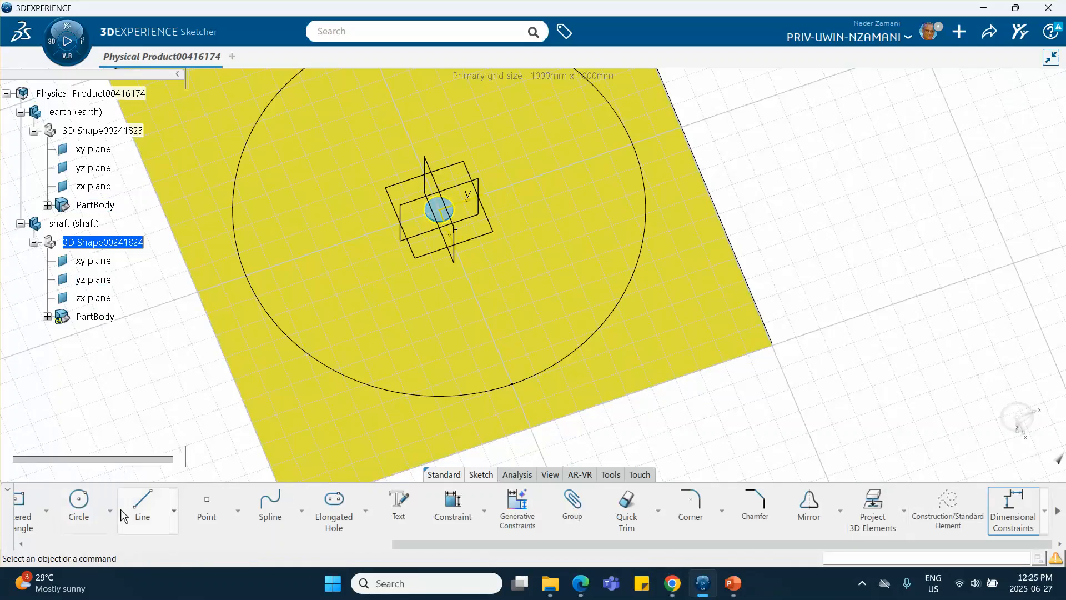
scroll(121, 533, up, 3)
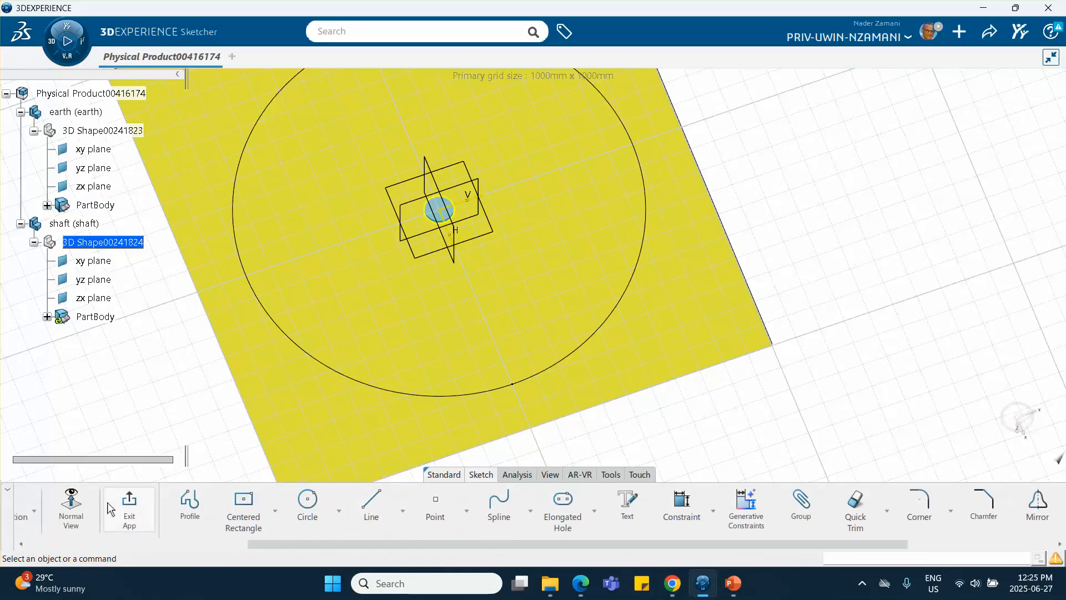
click(129, 508)
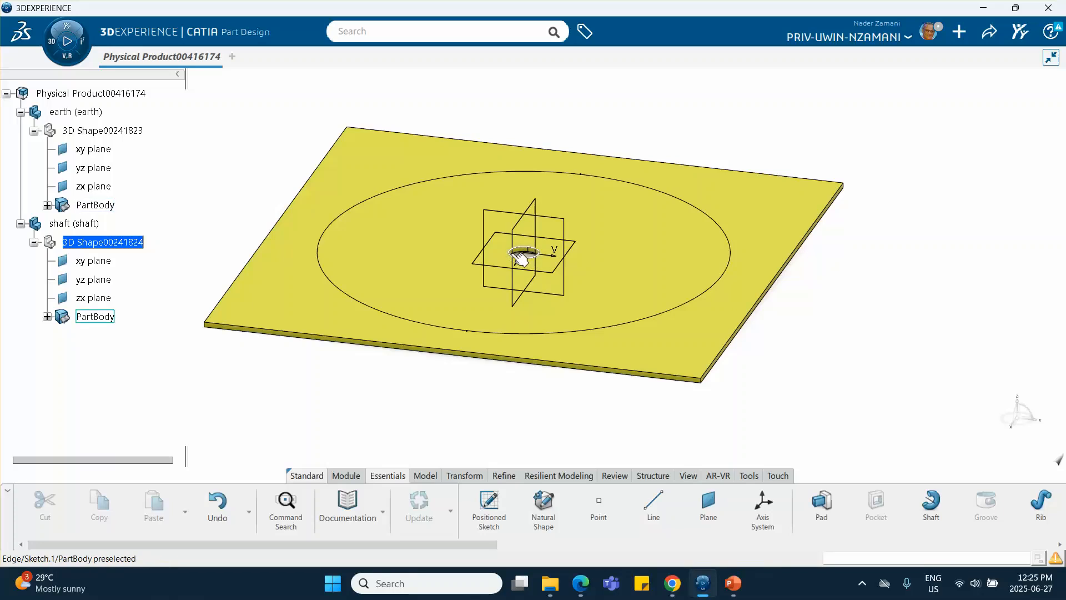
Expand the shaft's PartBody and start a second positioned sketch on the shaft's vertical yz plane.
middle_drag(829, 325, 822, 345)
click(48, 316)
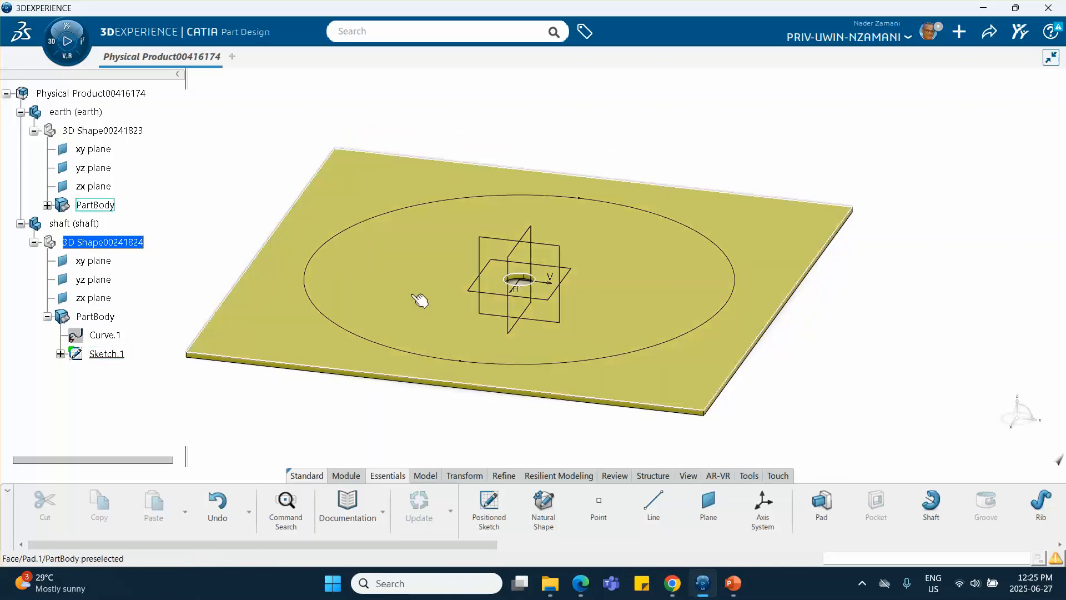
click(552, 251)
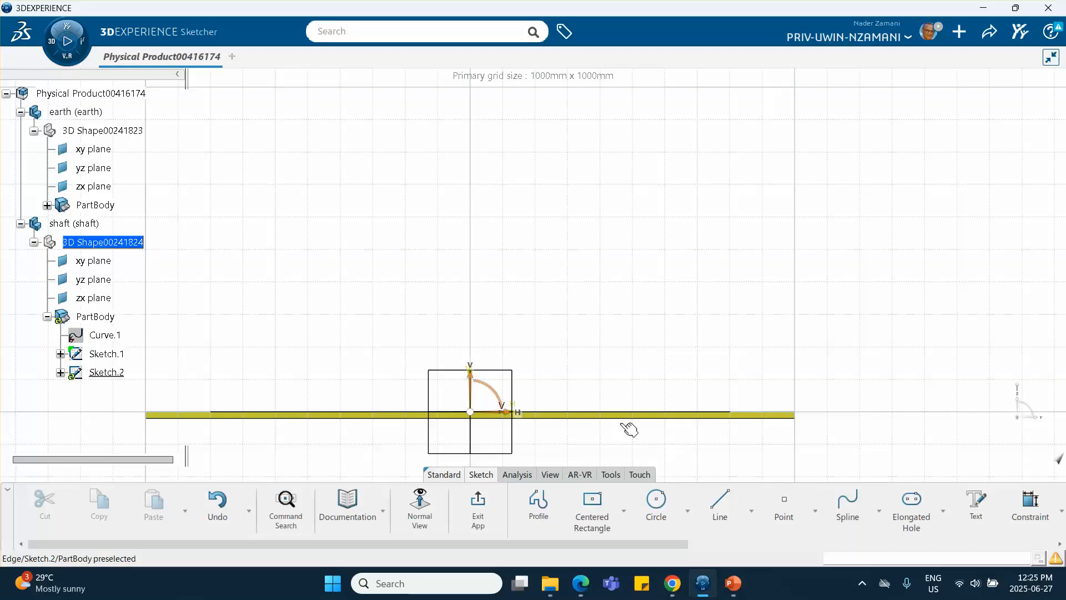
Draw an open profile from the origin: a vertical line, a tangent corner arc, and a horizontal line about 880 mm long at about 751 mm height.
click(539, 503)
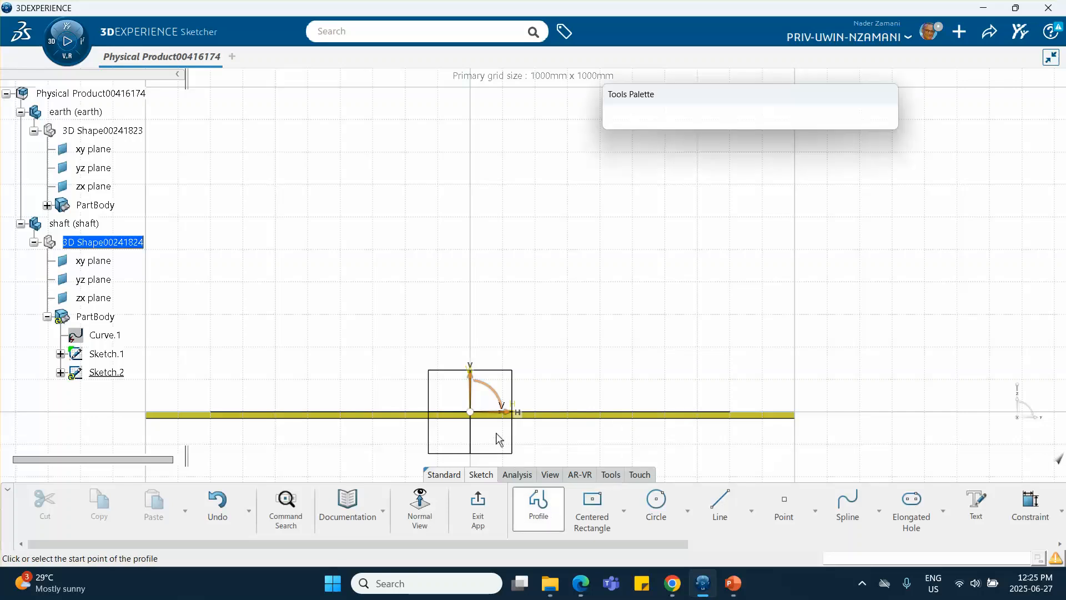
click(471, 412)
click(475, 187)
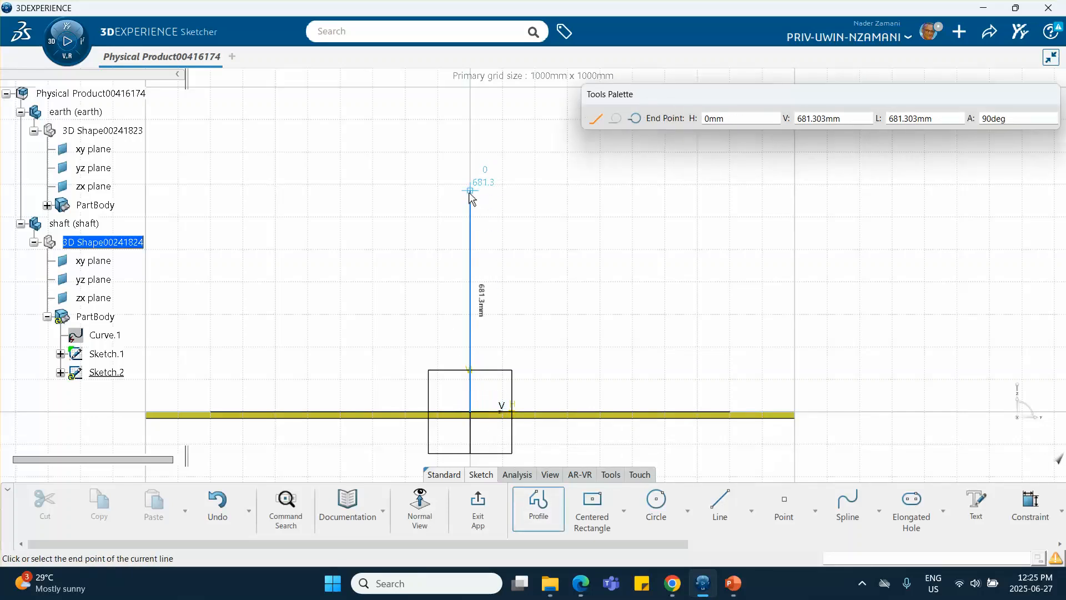
click(499, 169)
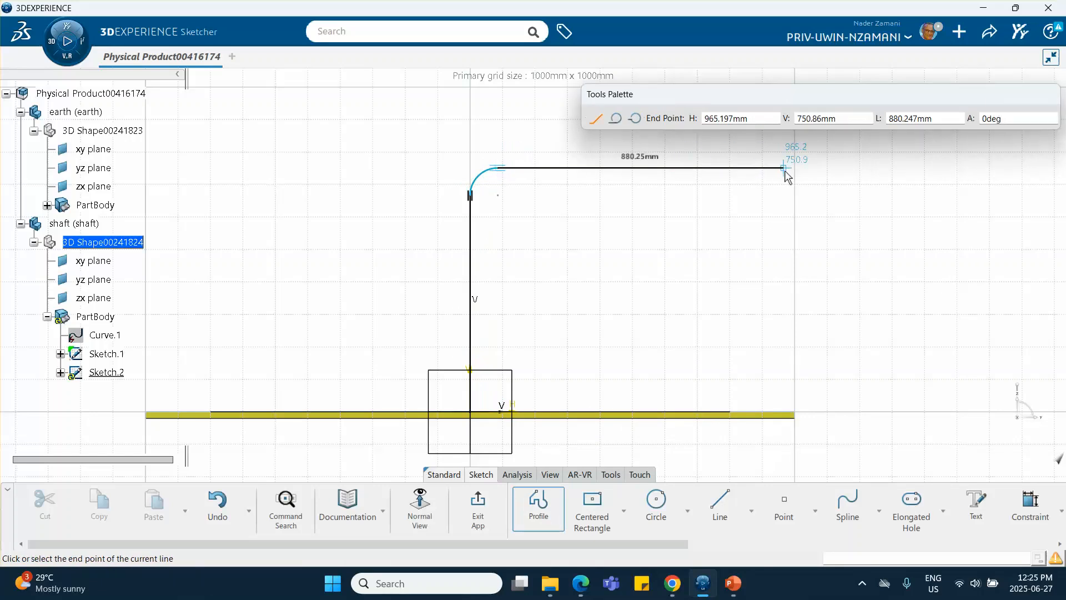
double_click(785, 168)
click(843, 214)
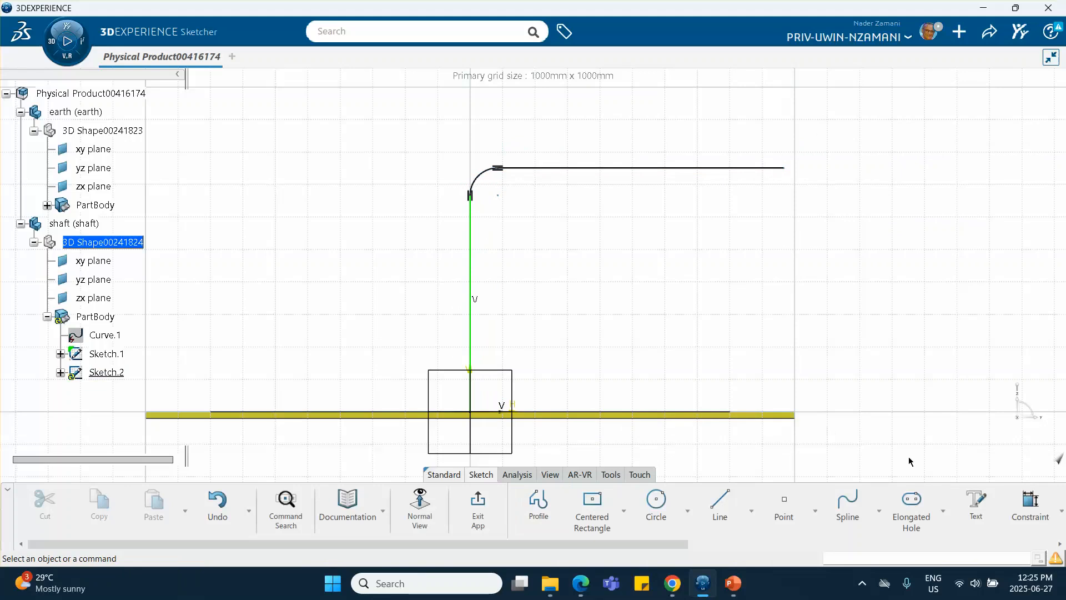
Dimension the height of the horizontal line above the sketch's horizontal axis and set it to 400 mm.
click(1030, 505)
click(699, 168)
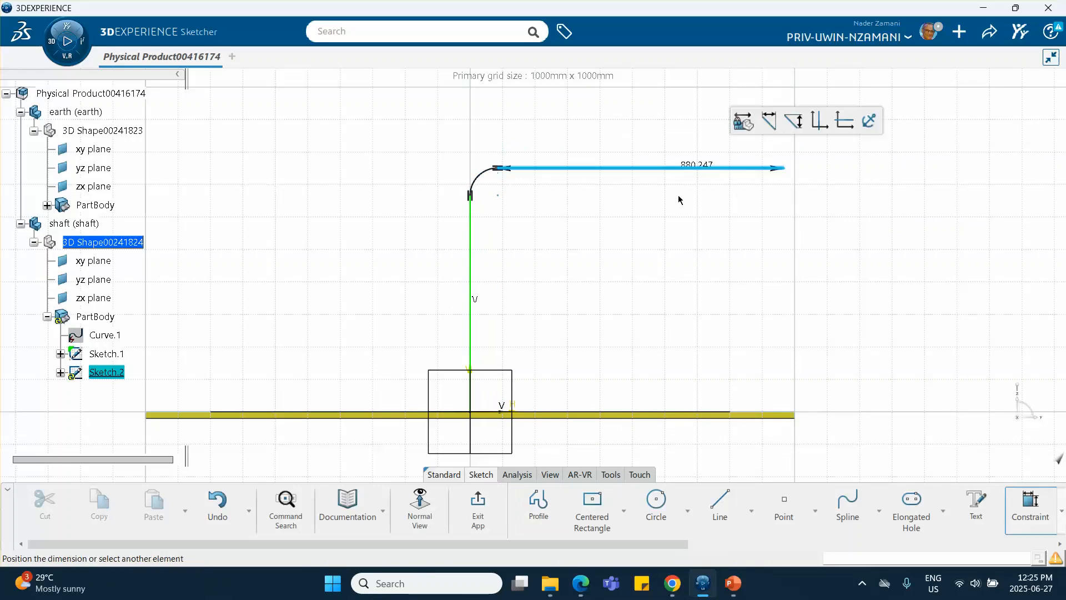
click(493, 401)
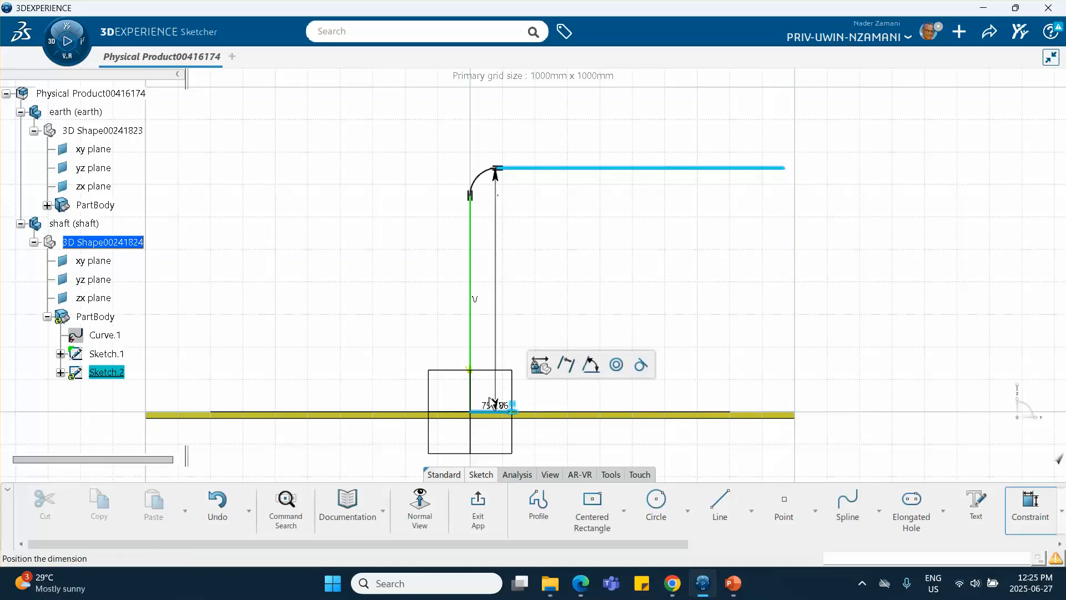
click(386, 299)
text(4)
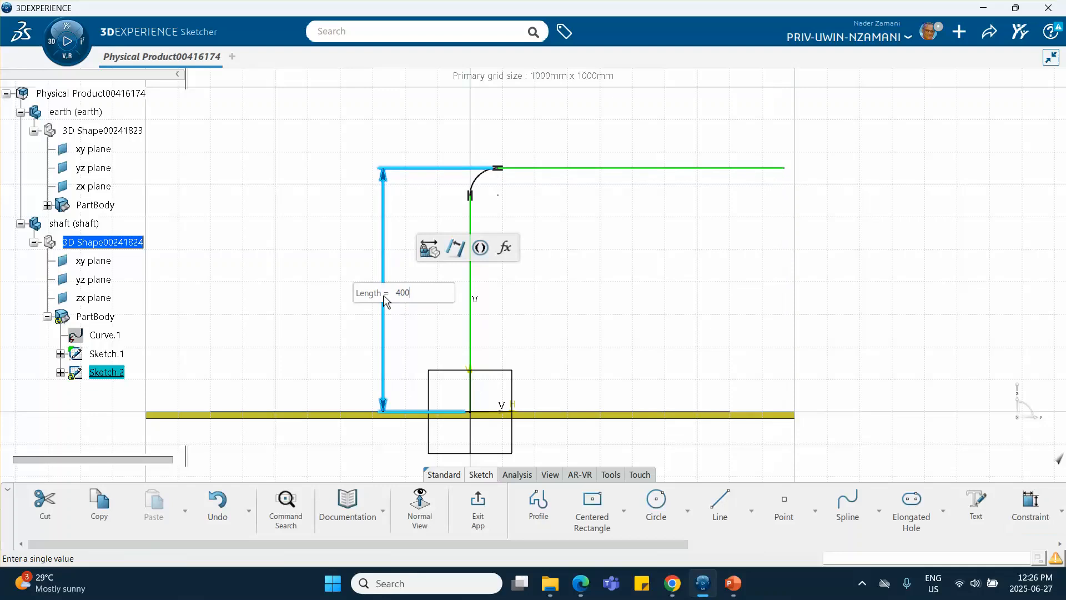
text(00)
key(Return)
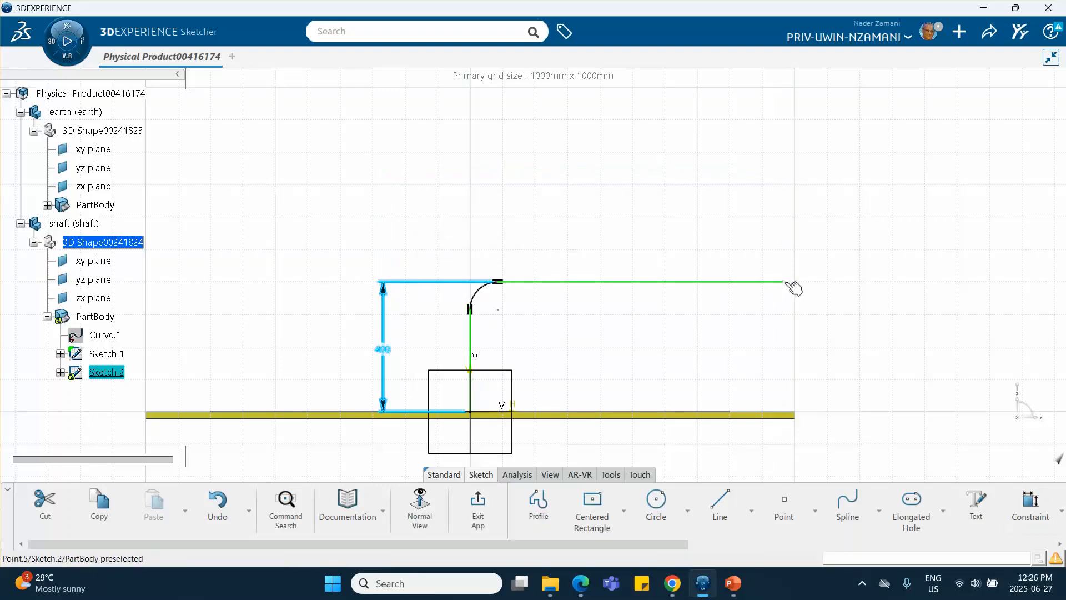
Dimension the horizontal distance from the vertical line to the profile's free end as 800 mm and exit the sketch.
click(1032, 506)
click(784, 281)
click(472, 341)
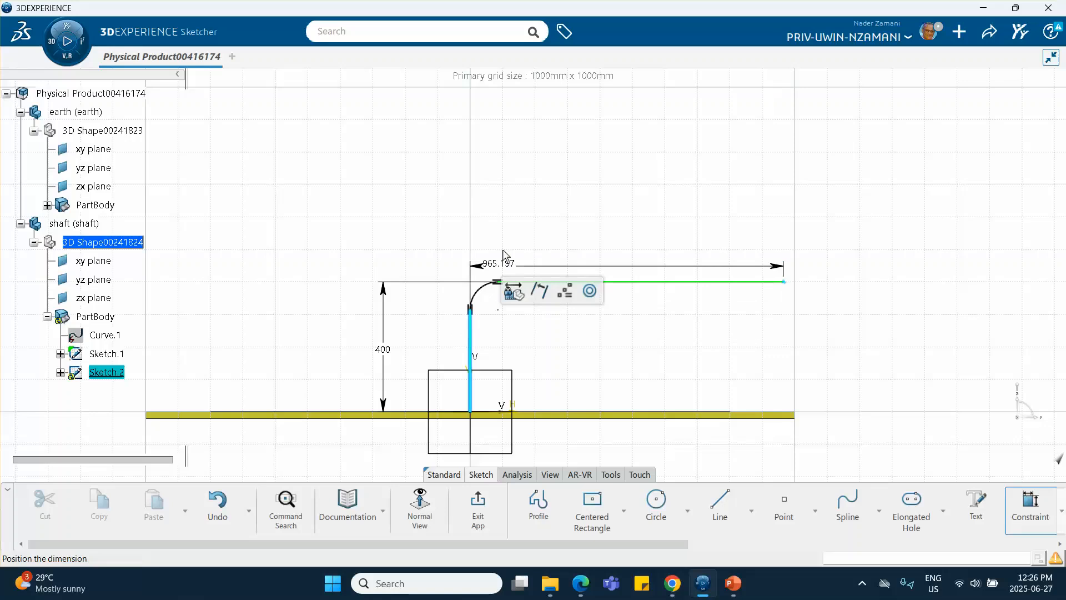
click(557, 167)
text(80)
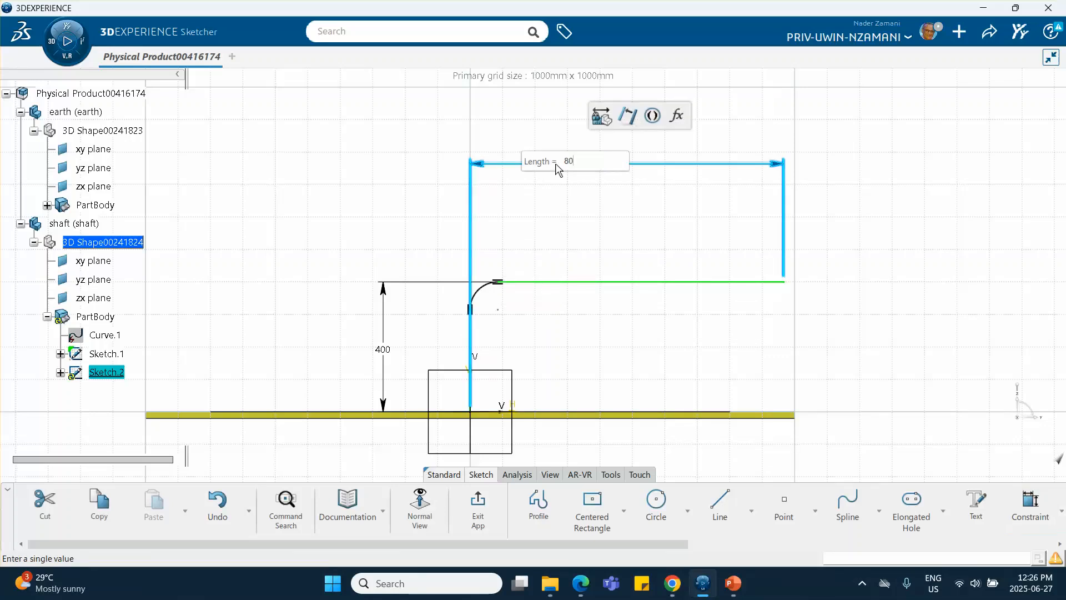
text(0)
key(Return)
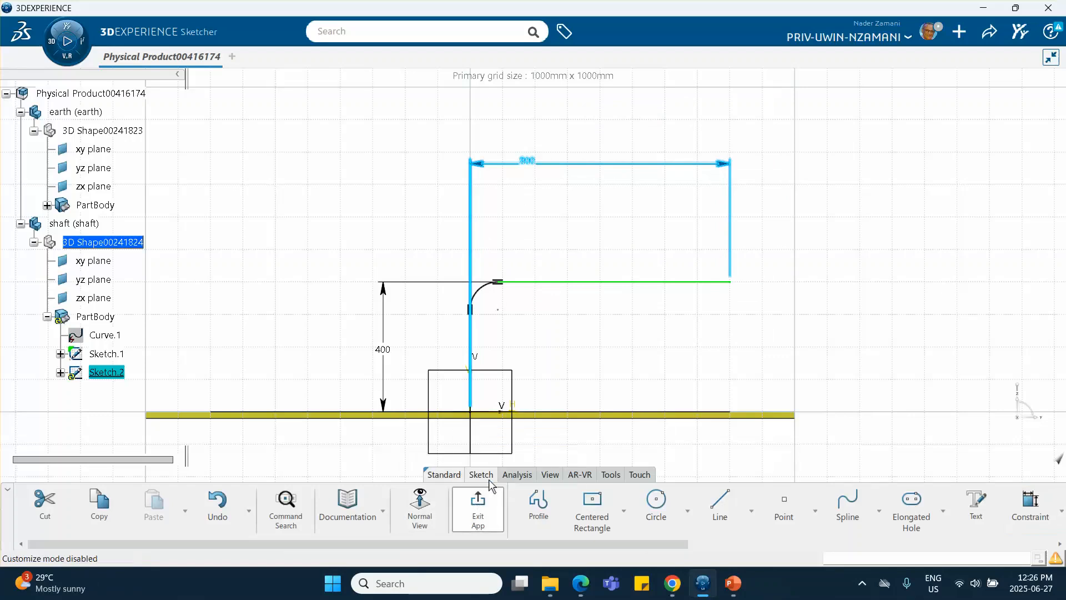
click(478, 509)
Create a standard rib sweeping the circular Sketch.1 profile along the bent Sketch.2 centre curve.
click(315, 239)
mouse_move(314, 239)
middle_down()
mouse_move(368, 101)
mouse_move(372, 111)
mouse_move(250, 264)
middle_up()
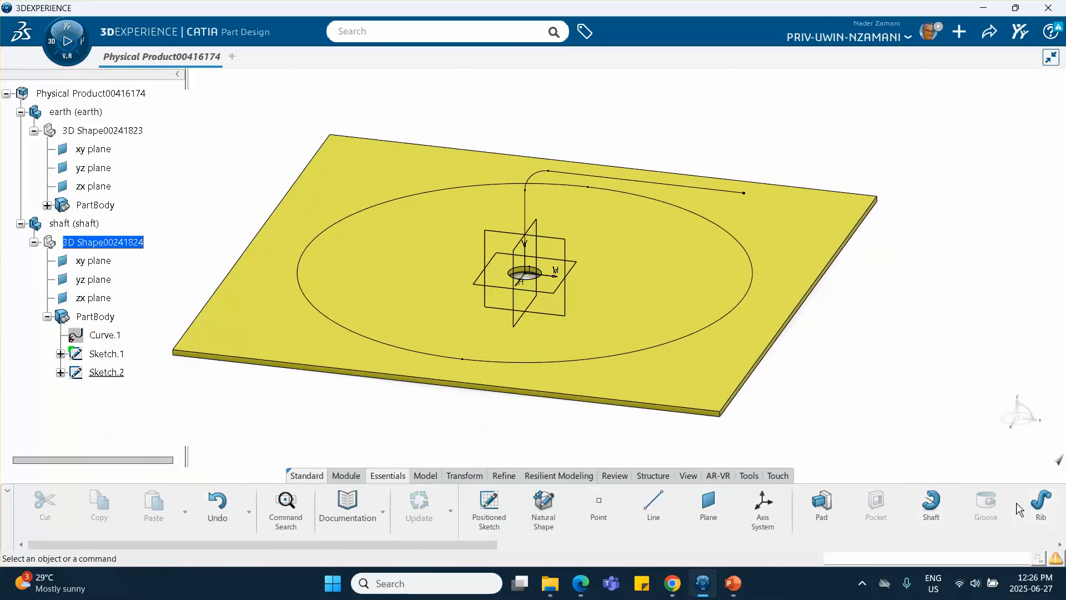
click(1031, 513)
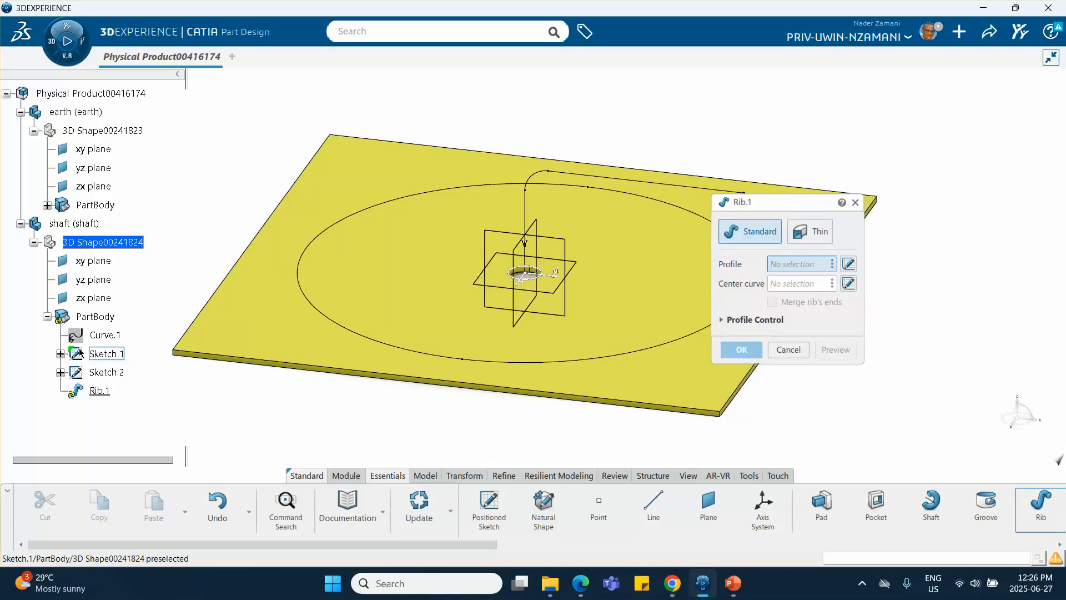
click(107, 355)
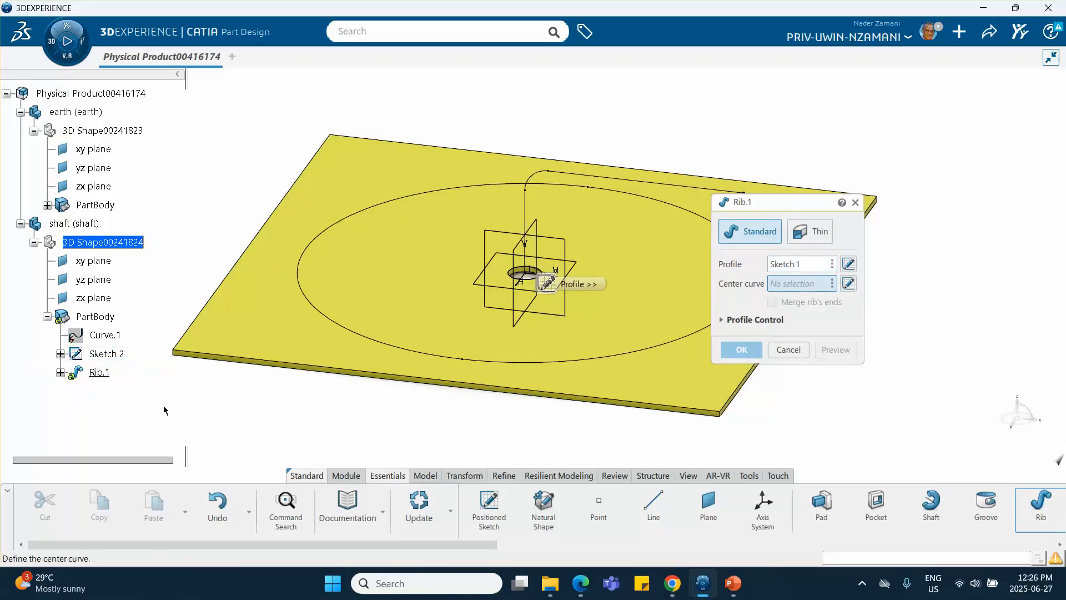
click(114, 355)
click(741, 350)
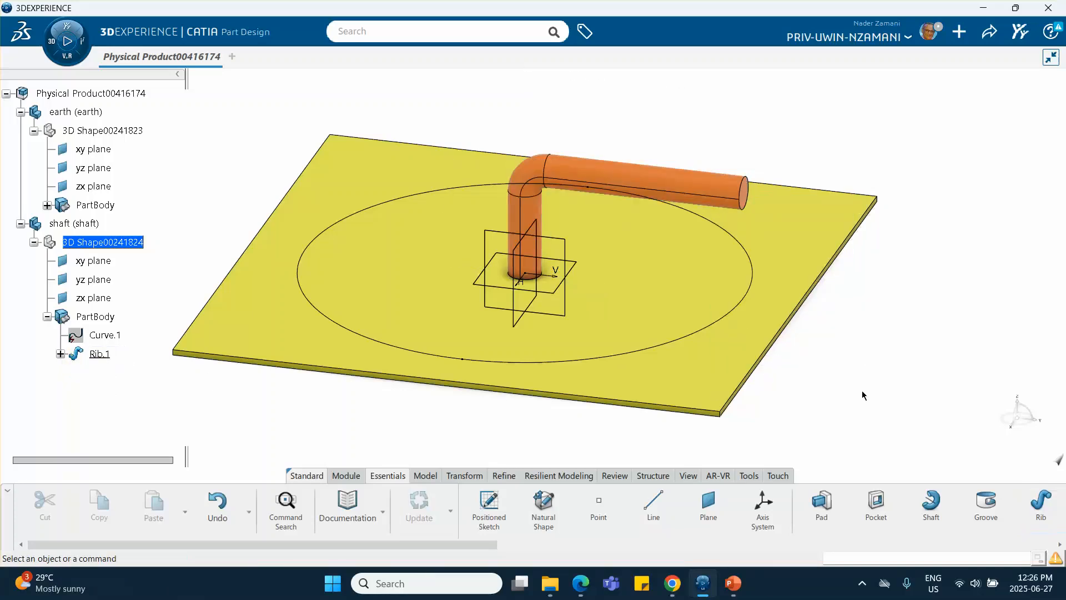
Activate the root physical product and insert a new 3D part into it.
mouse_move(577, 371)
middle_down()
mouse_move(569, 341)
mouse_move(581, 376)
mouse_move(409, 324)
mouse_move(614, 384)
mouse_move(613, 410)
mouse_move(601, 411)
mouse_move(581, 376)
mouse_move(539, 402)
middle_up()
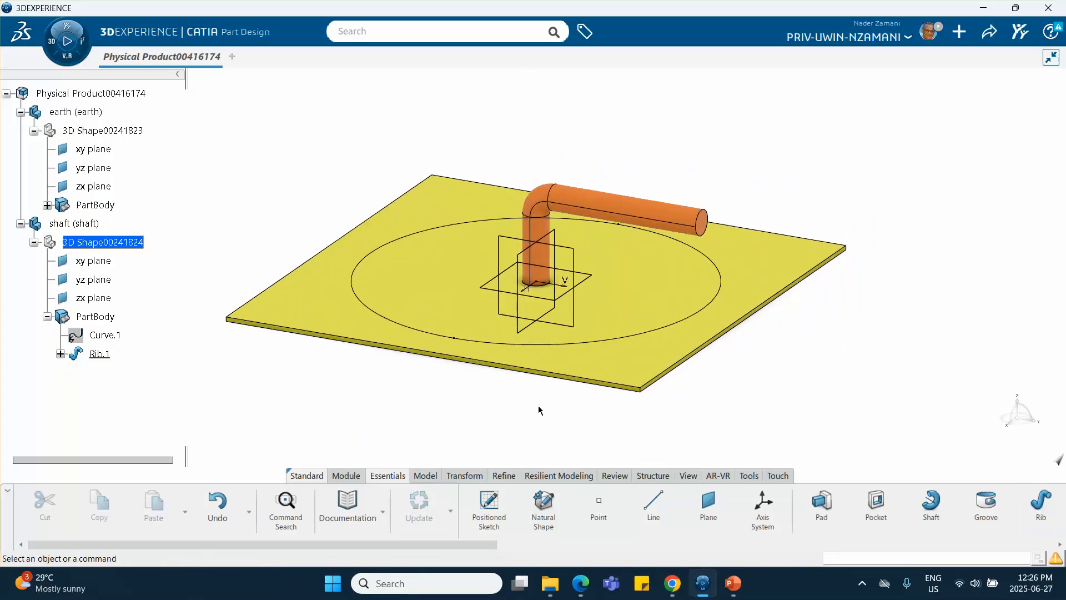
middle_drag(512, 420, 516, 409)
scroll(135, 166, up, 2)
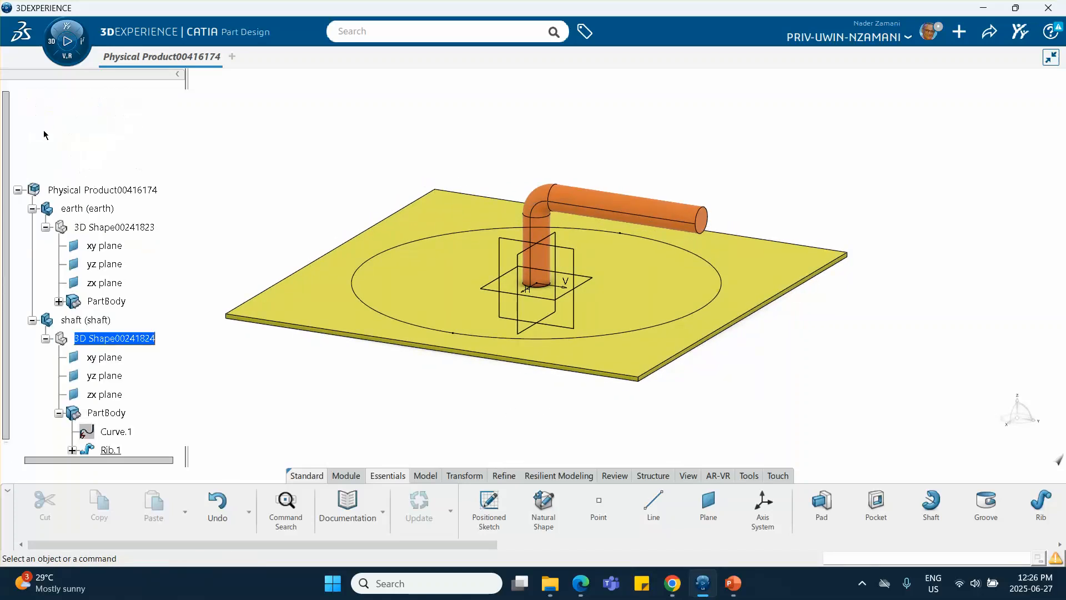
double_click(89, 190)
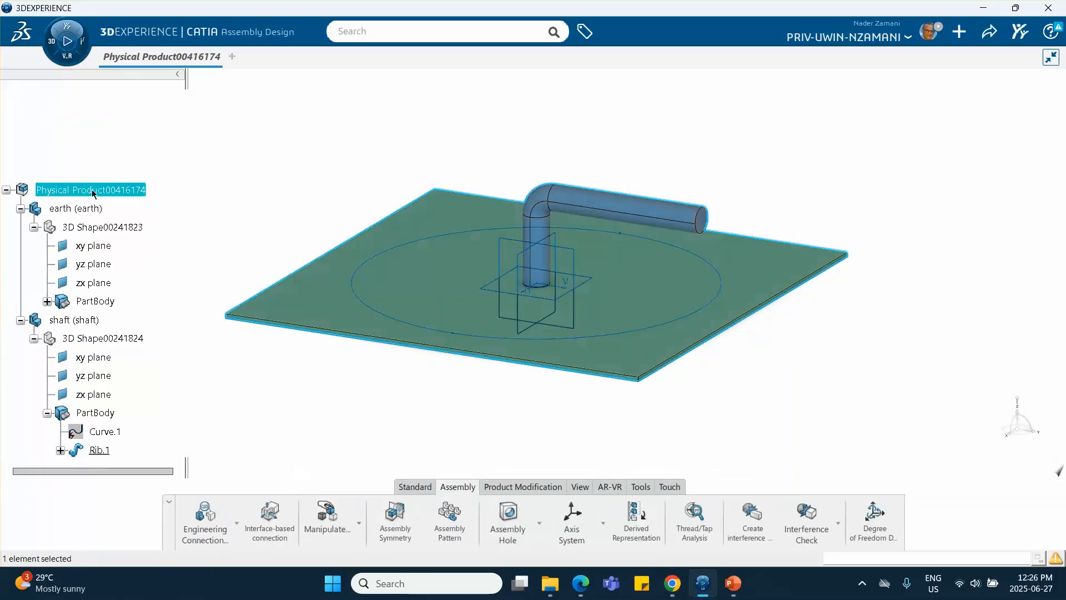
right_click(100, 192)
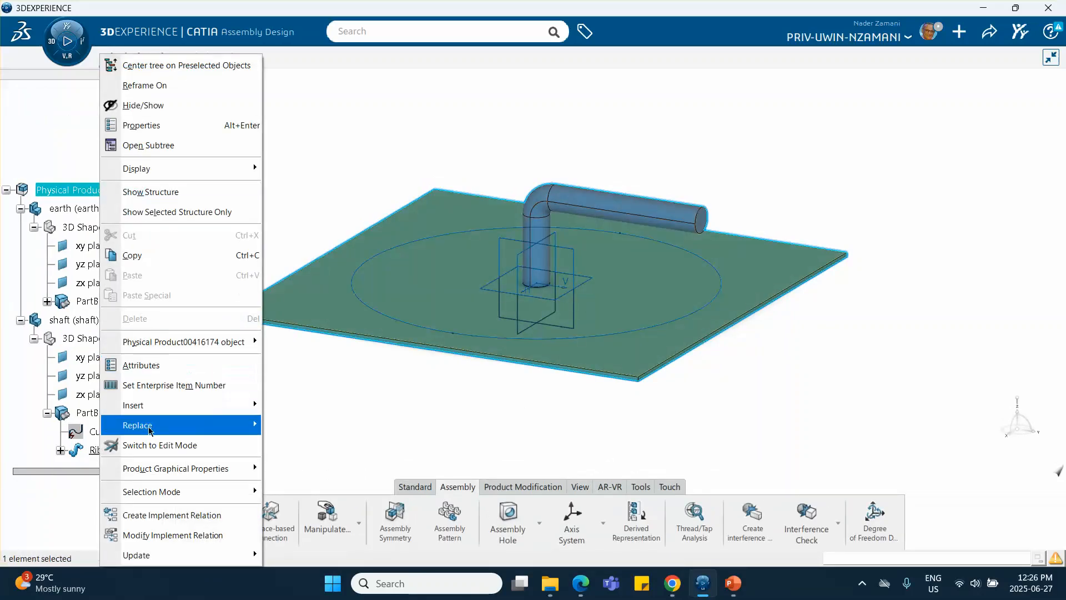
mouse_move(167, 405)
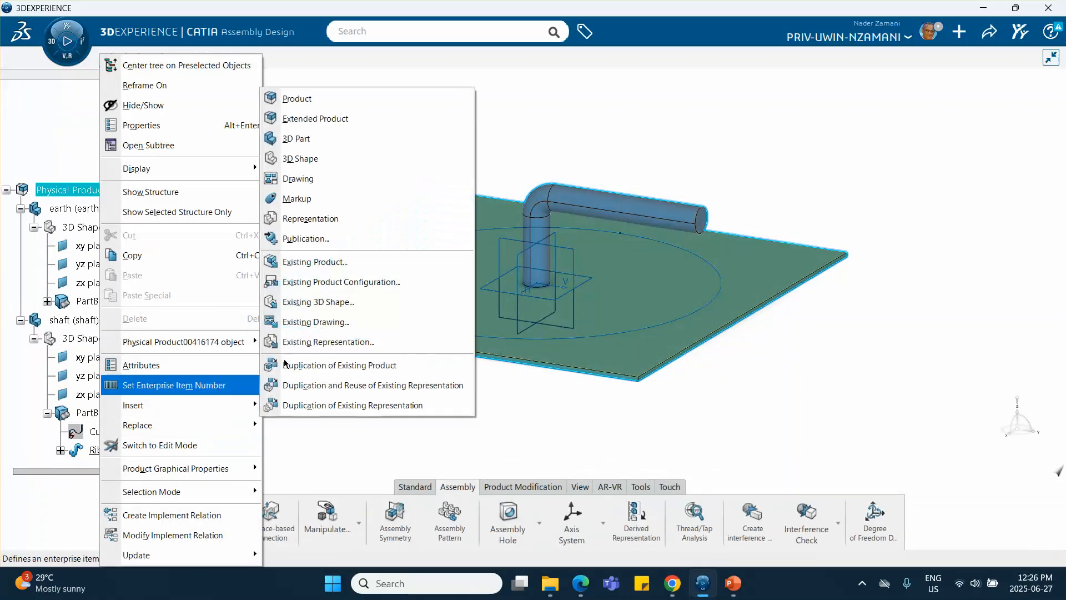
click(332, 142)
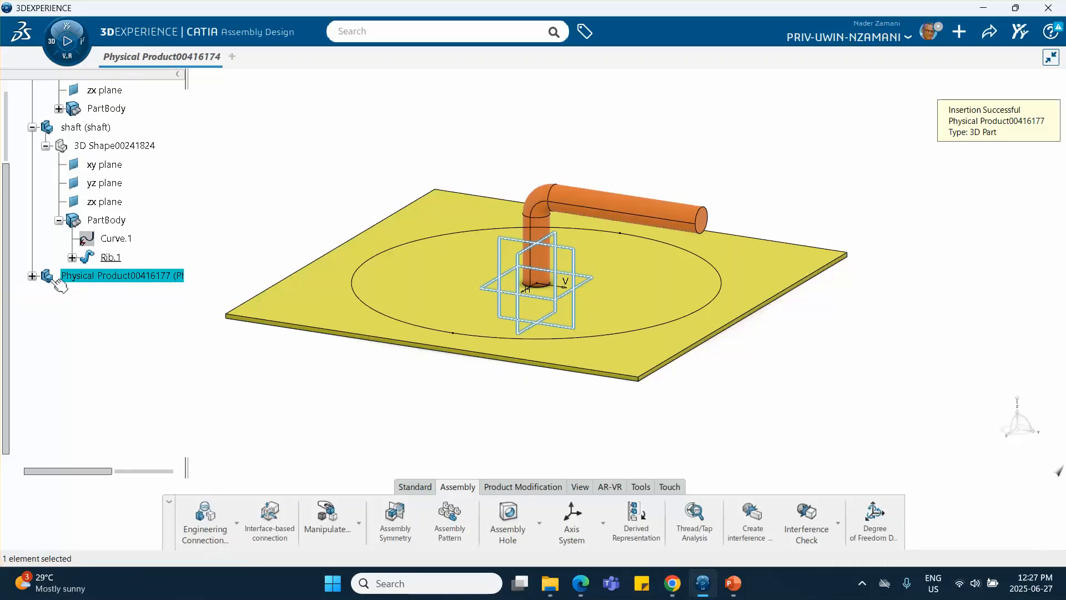
Rename the newly inserted part's instance title and reference title to wheel in its properties.
right_click(96, 281)
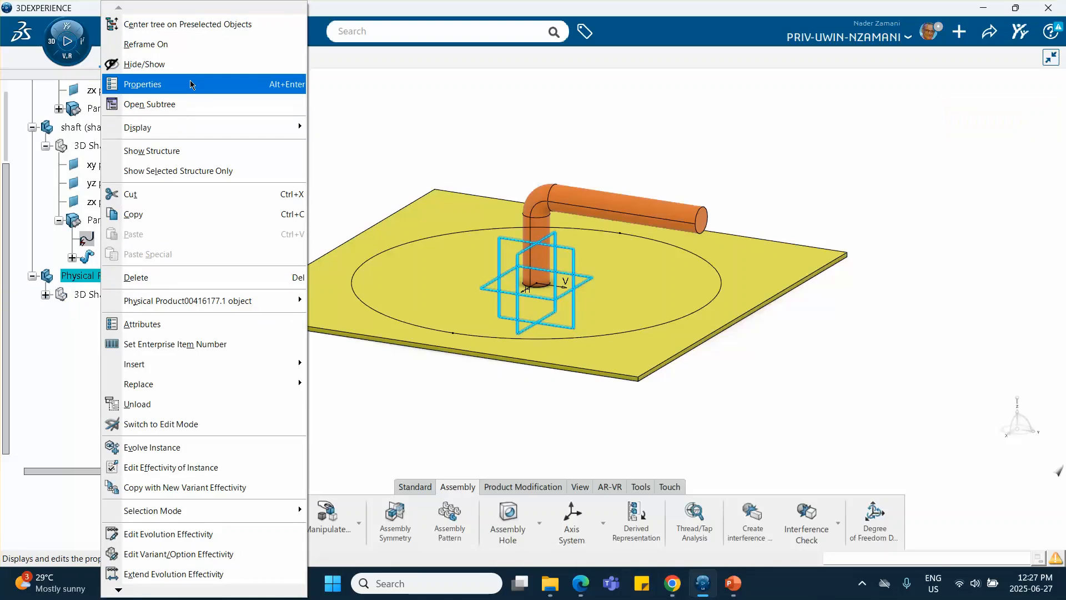
click(190, 84)
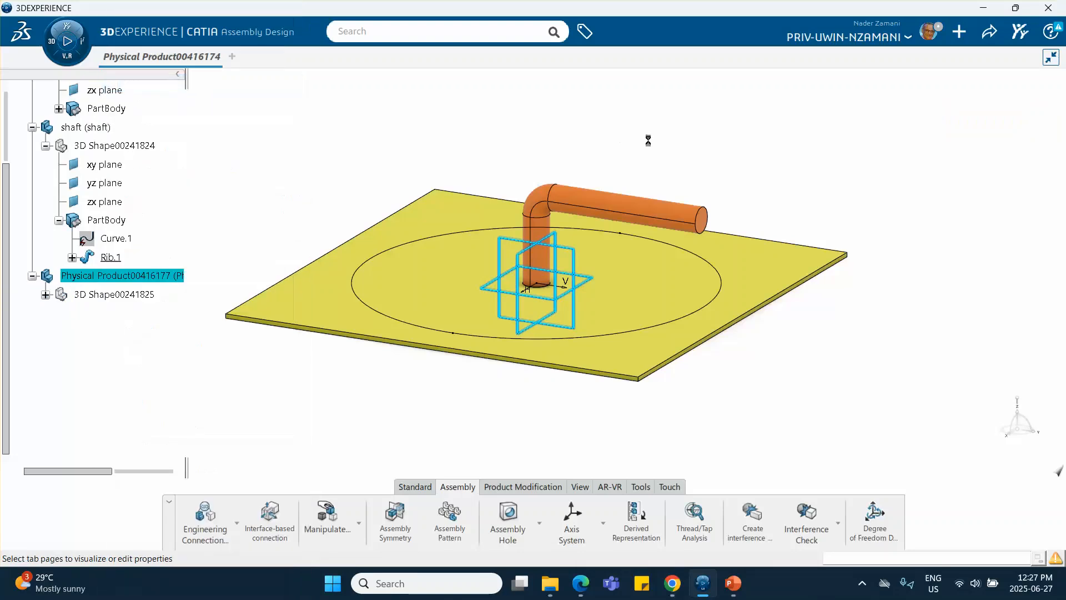
click(635, 152)
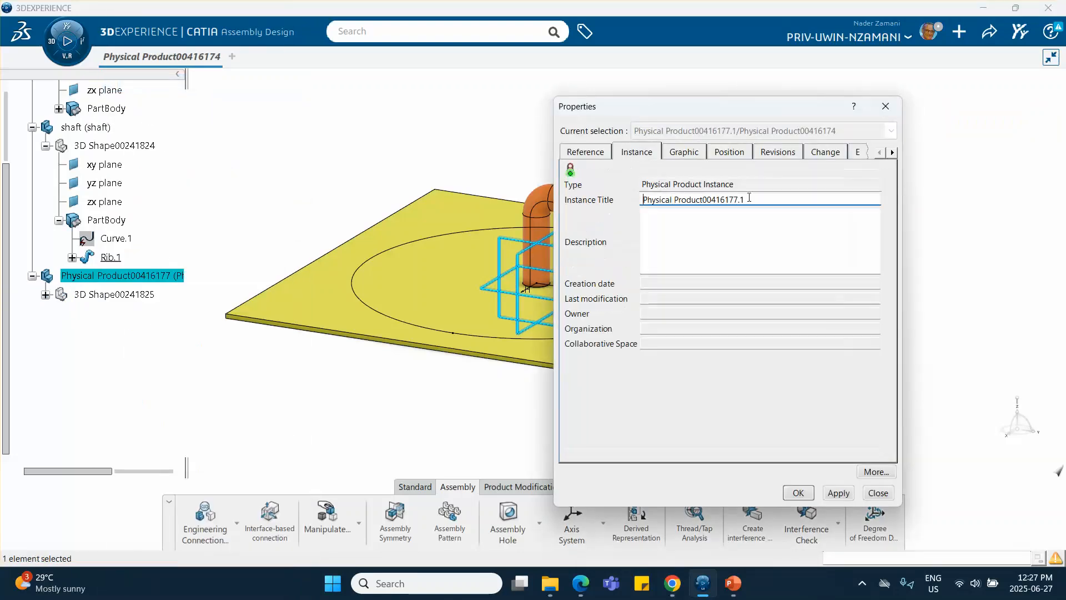
text(wheel)
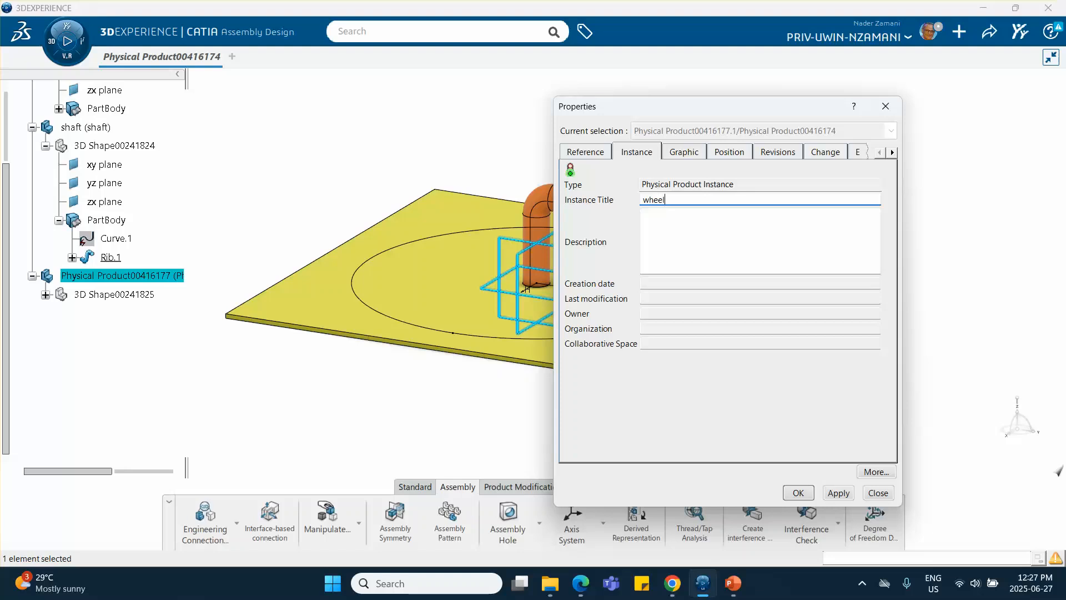
click(580, 153)
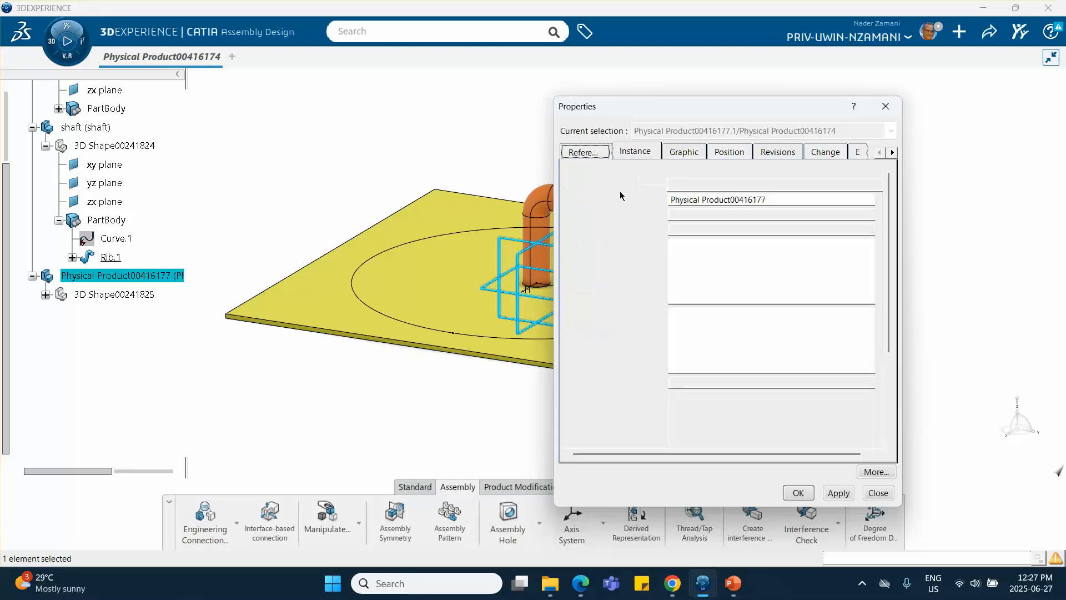
drag(780, 194, 631, 199)
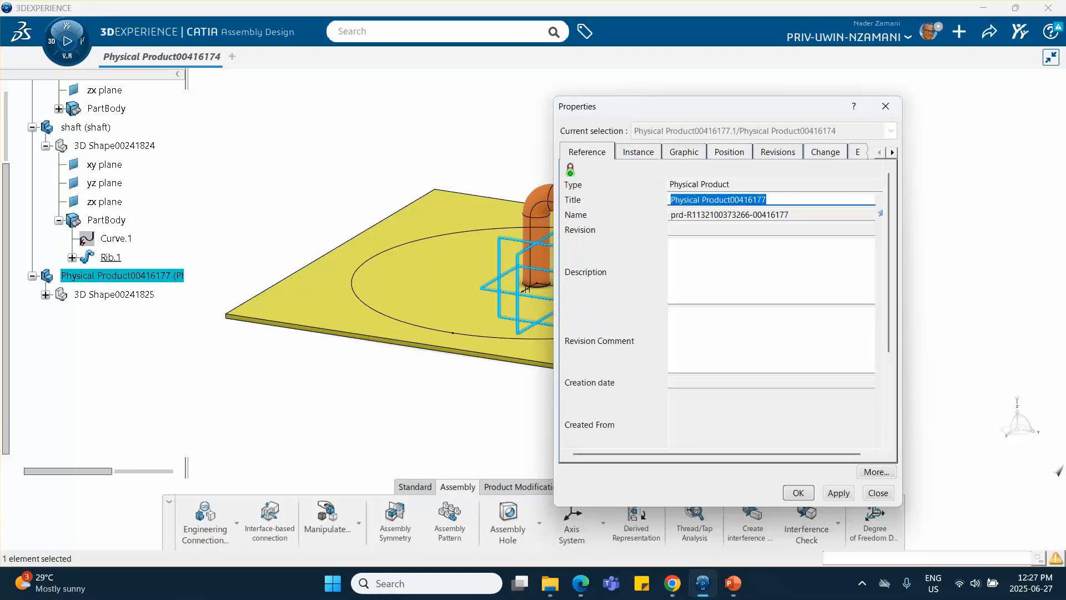
text(wheel)
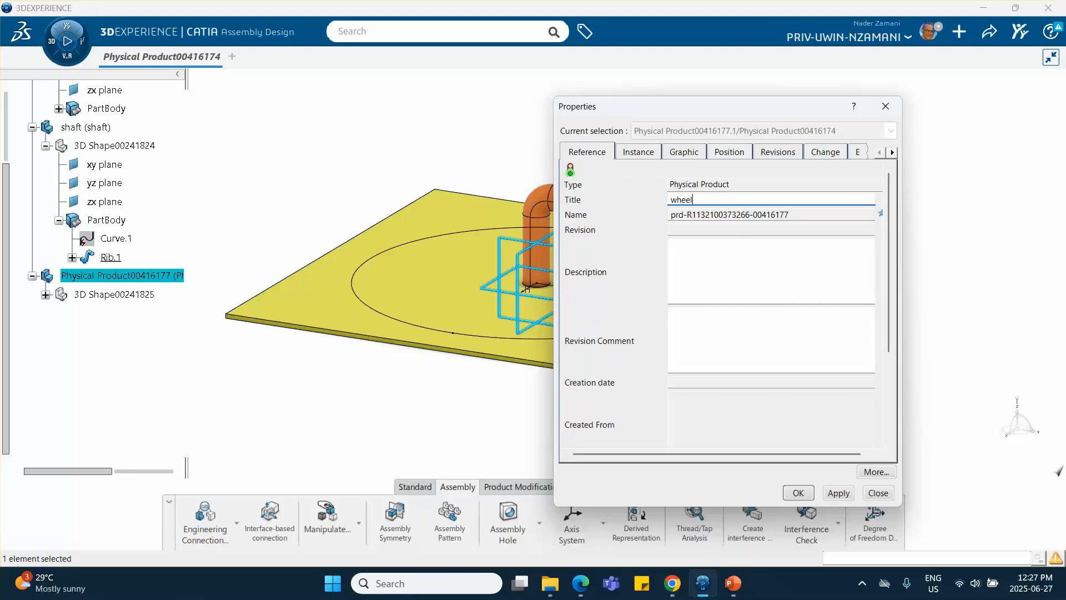
Set the wheel part's colour to bright green and accept its properties.
click(683, 154)
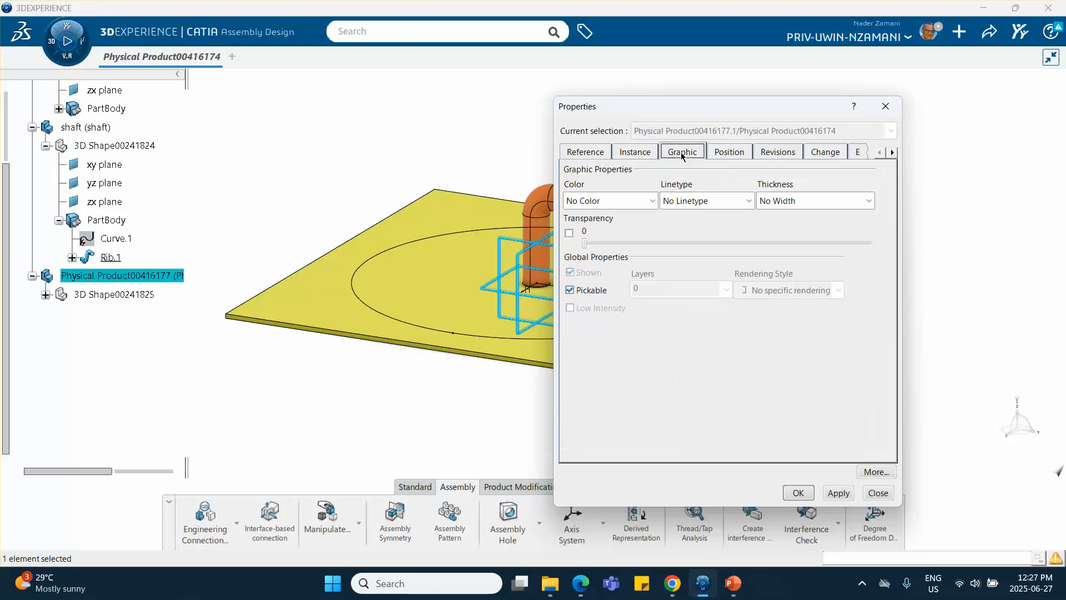
click(644, 203)
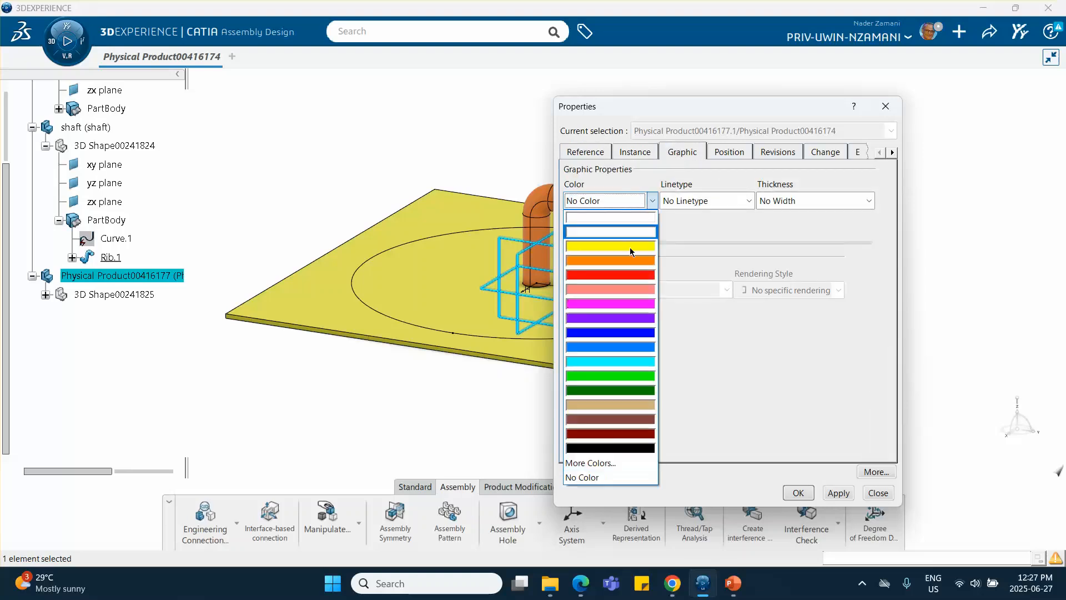
click(610, 375)
click(786, 494)
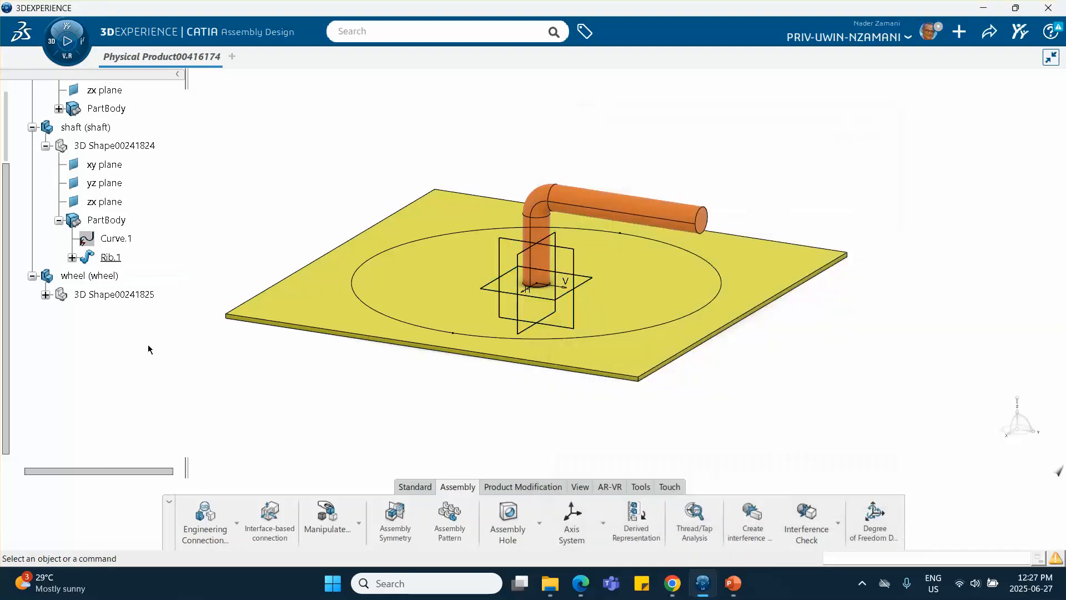
Expand the wheel part's 3D shape in the tree and activate it for Part Design.
click(46, 295)
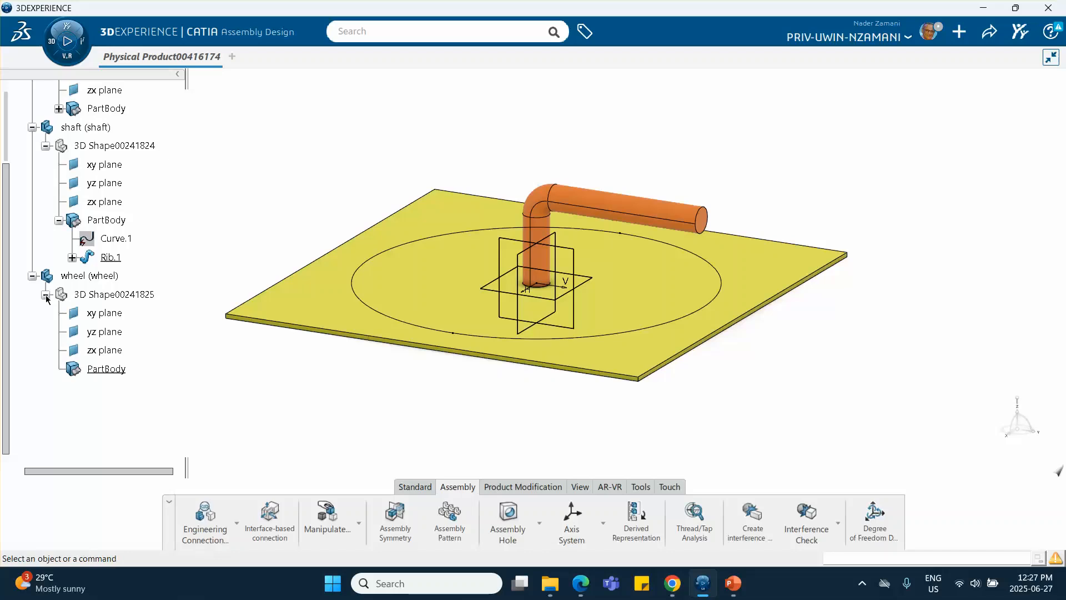
click(120, 296)
double_click(120, 296)
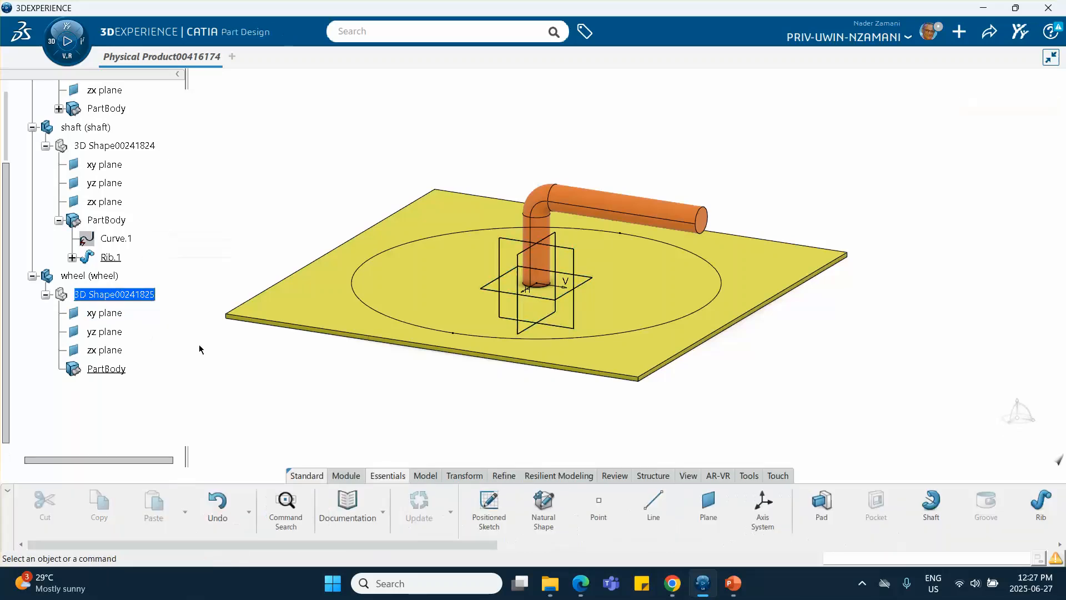
Start a sketch for the wheel on the circular end face of the shaft's horizontal arm.
middle_drag(763, 339, 810, 189)
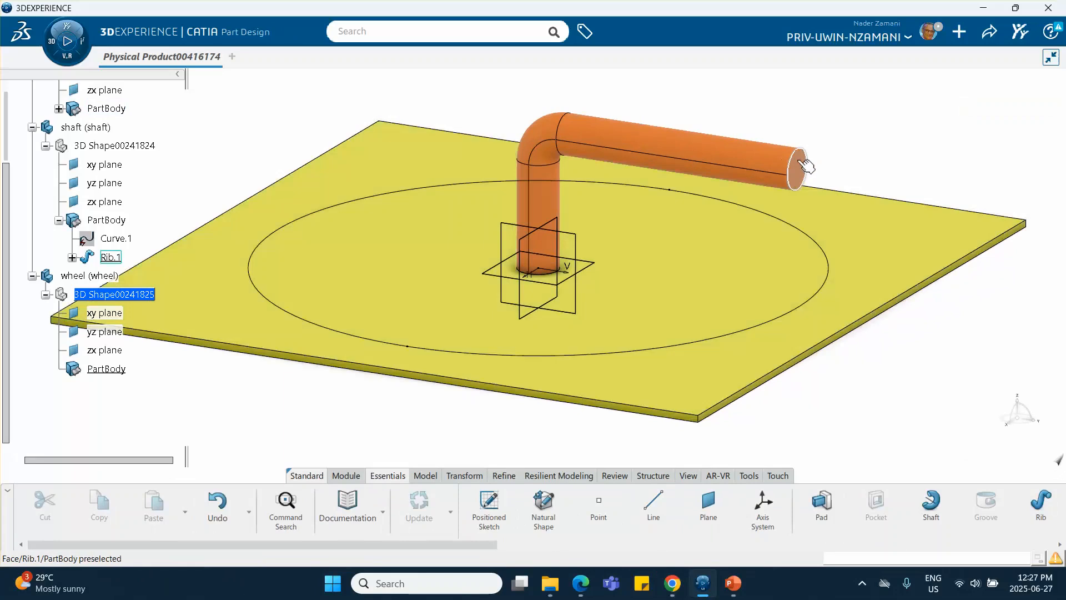
click(803, 166)
click(865, 113)
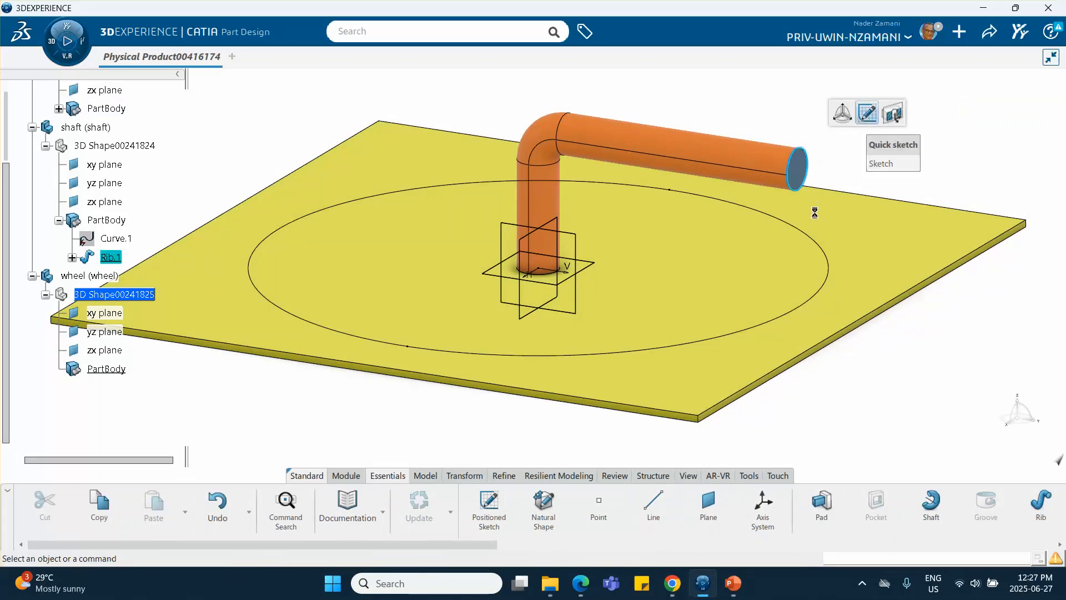
mouse_move(718, 161)
middle_down()
mouse_move(677, 216)
mouse_move(661, 270)
middle_up()
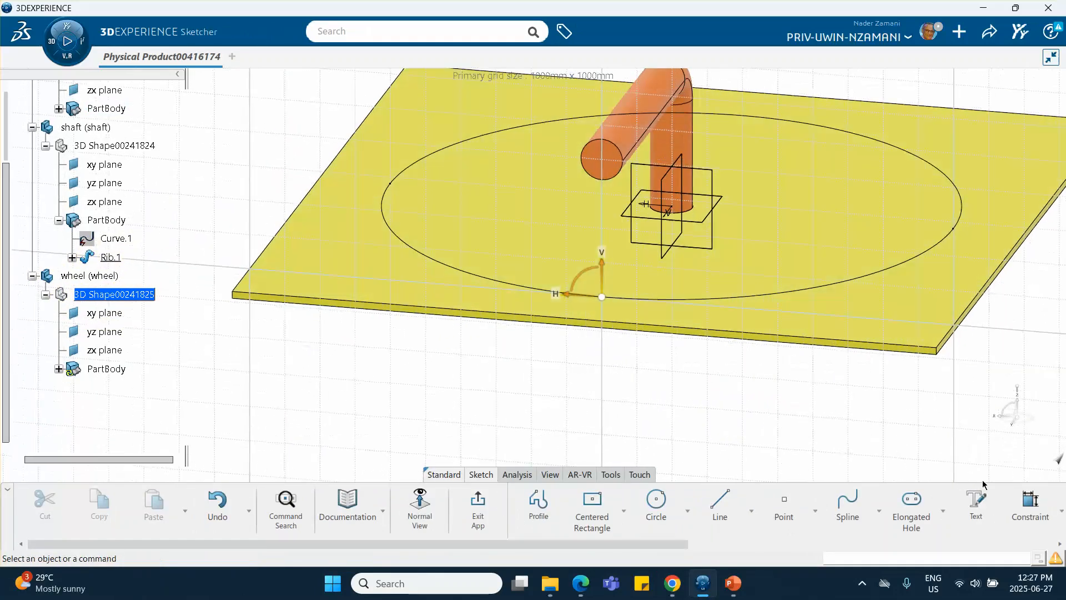
Project the shaft's circular end face into the wheel sketch.
scroll(1036, 520, down, 5)
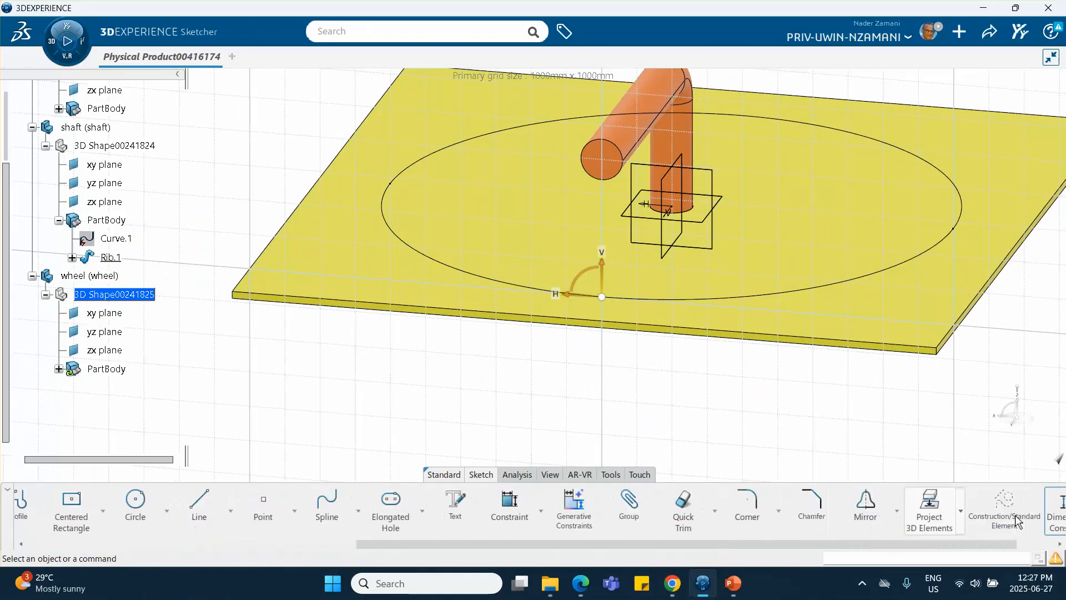
click(951, 515)
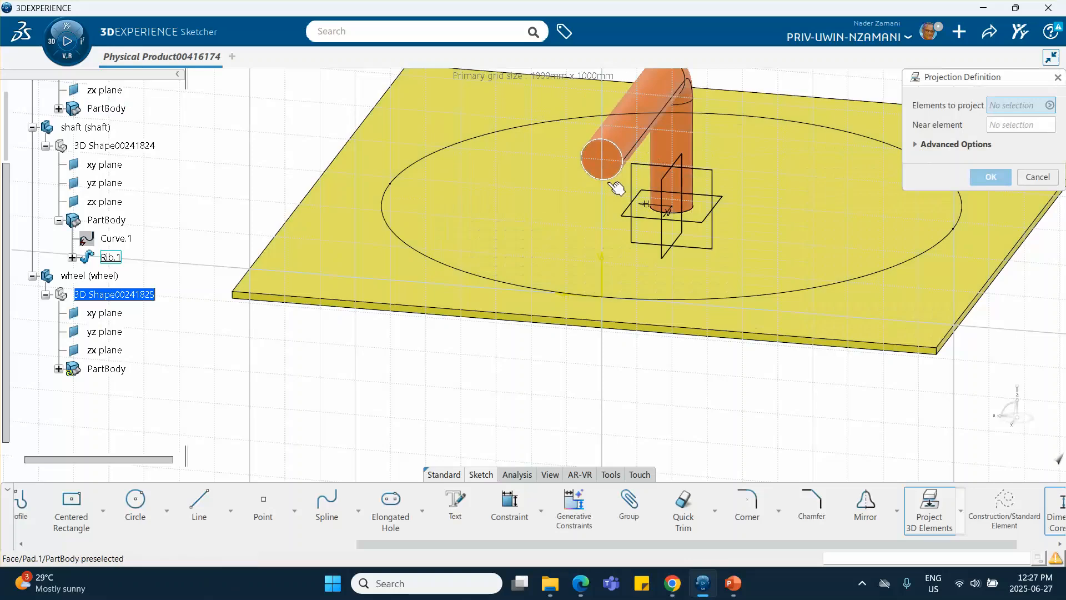
click(619, 178)
click(991, 176)
click(596, 370)
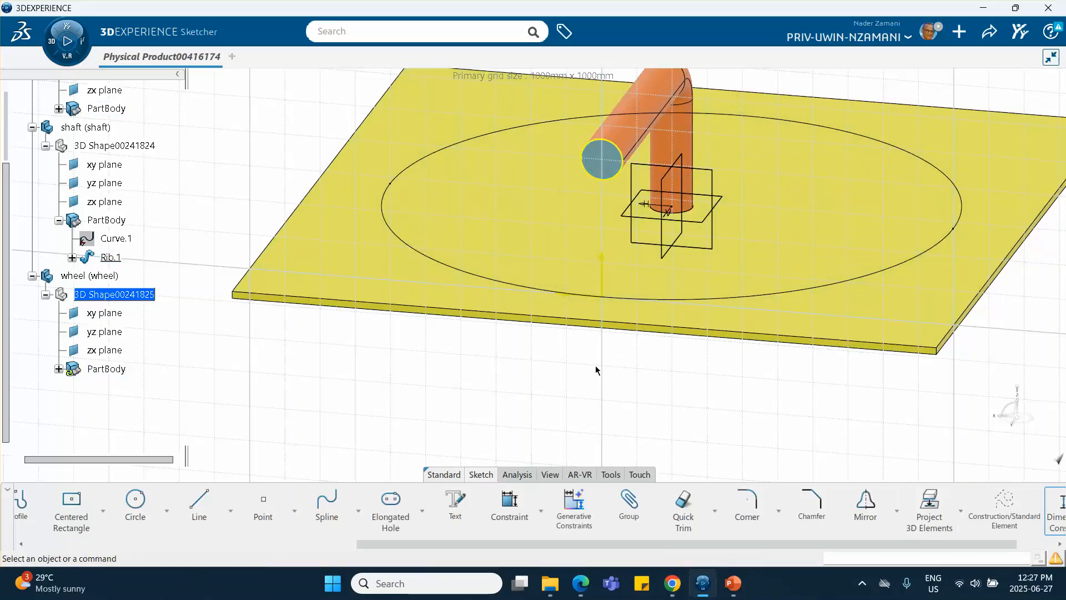
middle_drag(539, 427, 539, 414)
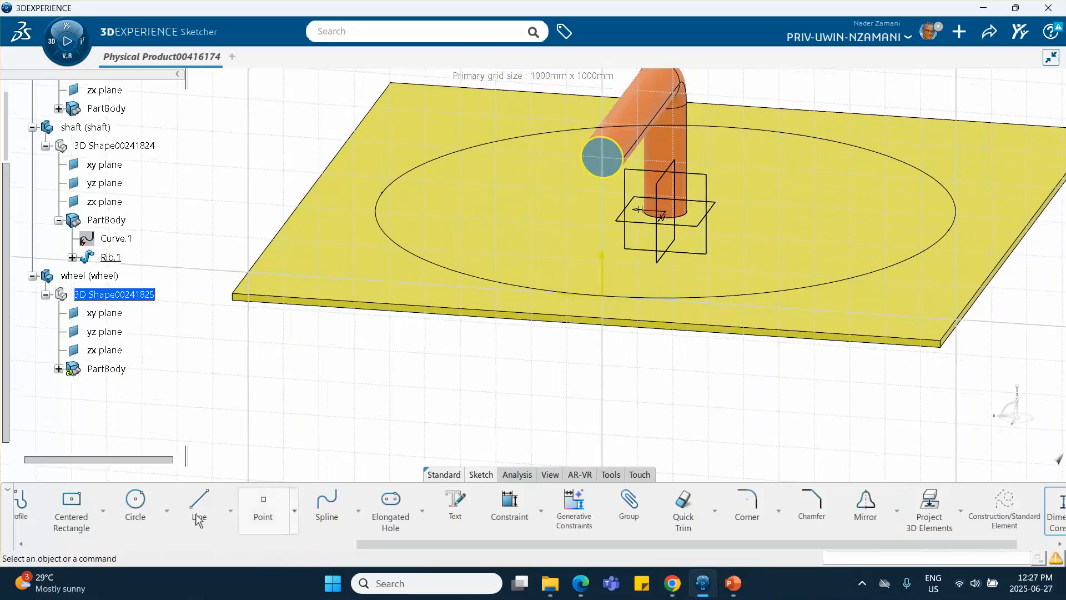
View the sketch plane head-on and sketch a circle of about 365 mm radius concentric with the shaft end at H 0 mm, V 400 mm.
scroll(135, 512, up, 2)
scroll(134, 510, up, 2)
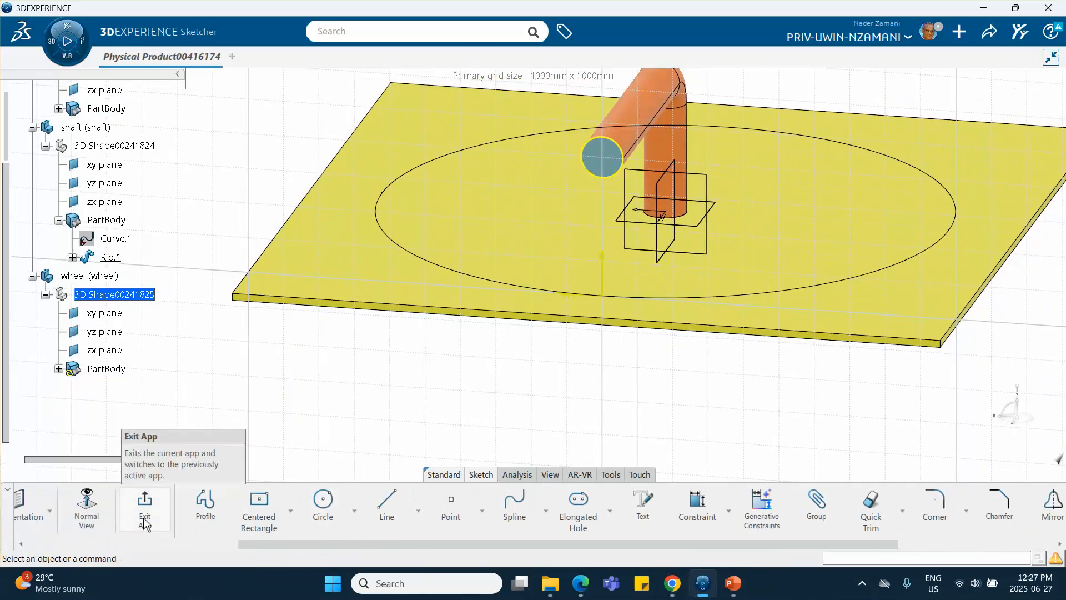
click(86, 503)
mouse_move(477, 391)
middle_down()
mouse_move(467, 420)
mouse_move(481, 404)
middle_up()
click(322, 503)
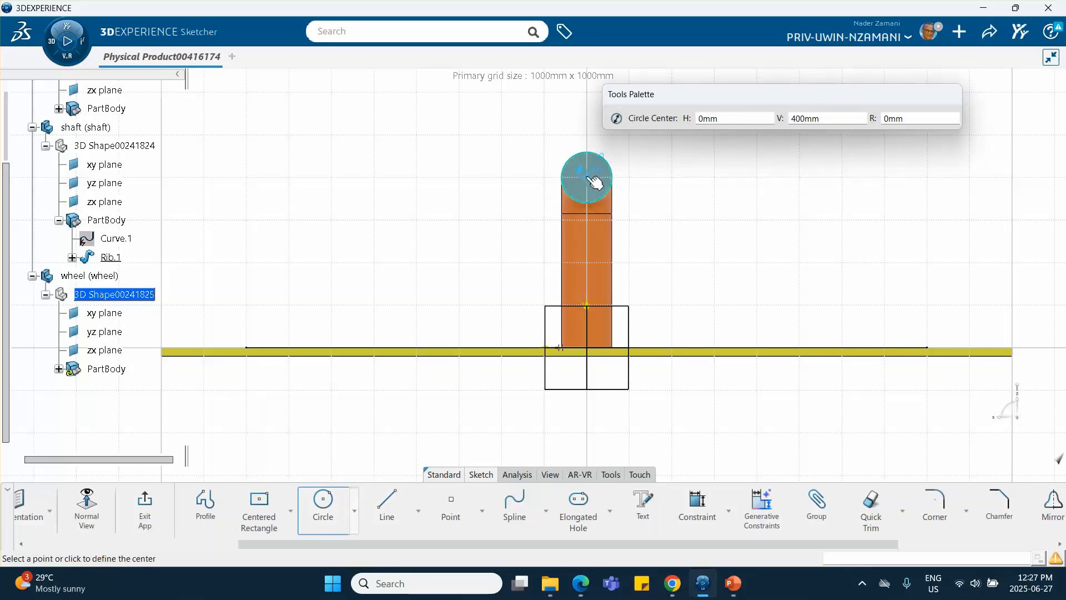
click(713, 273)
Constrain the large circle's radius to 400 mm.
click(853, 228)
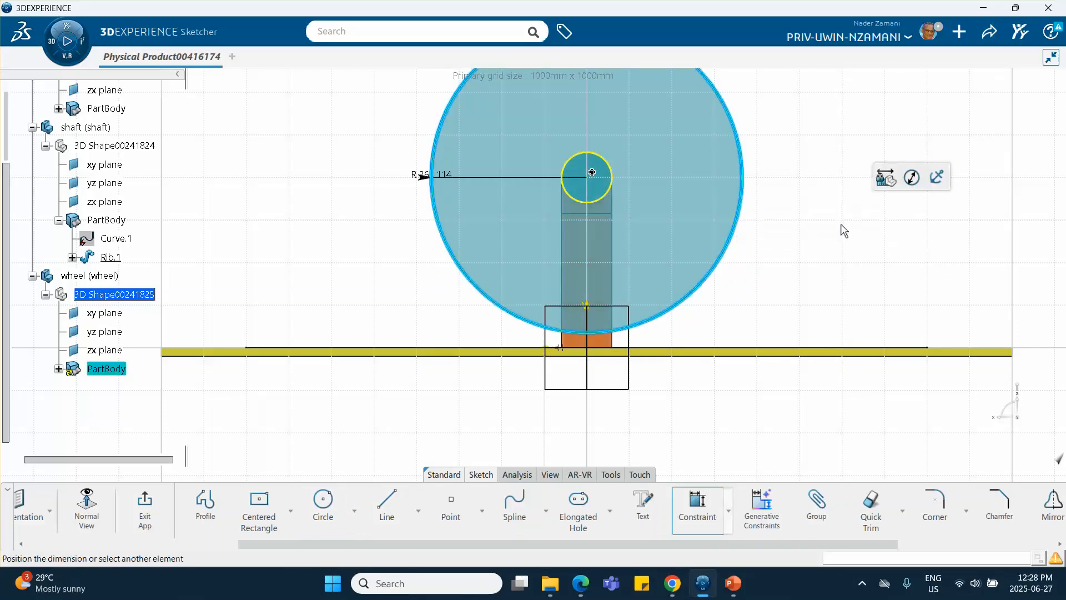
click(775, 160)
text(400)
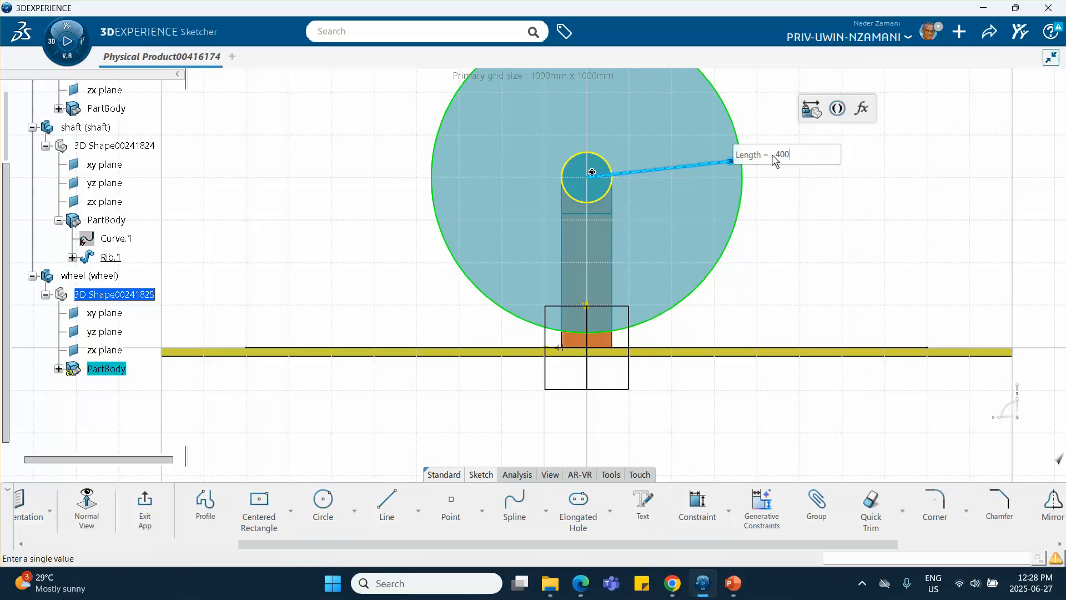
key(Return)
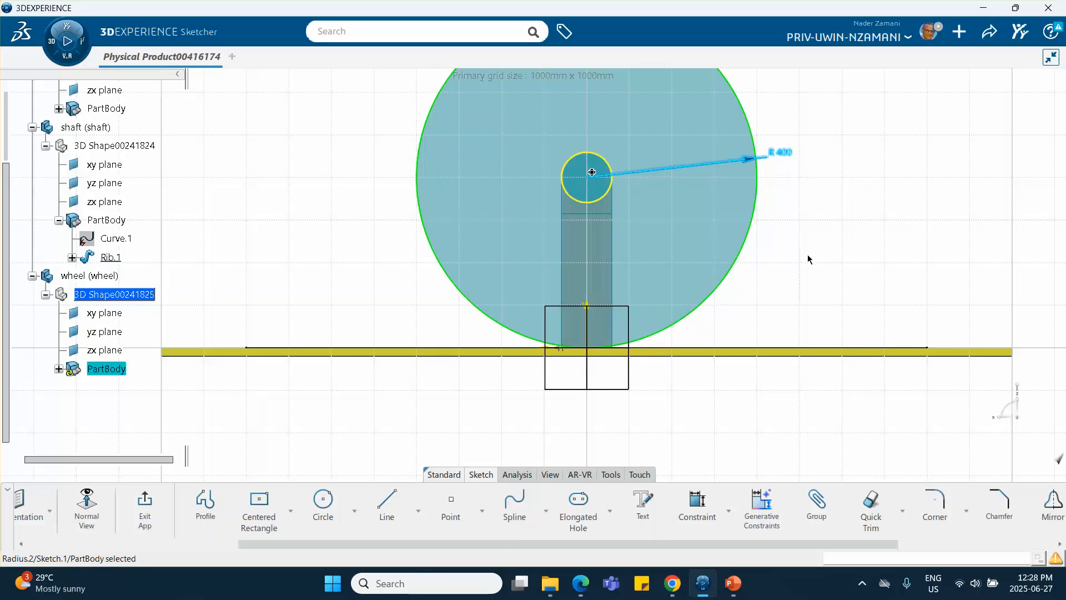
click(808, 255)
Sketch a small circle just inside the wheel's rim, up and to one side of centre, and exit the sketch.
middle_drag(645, 207, 649, 246)
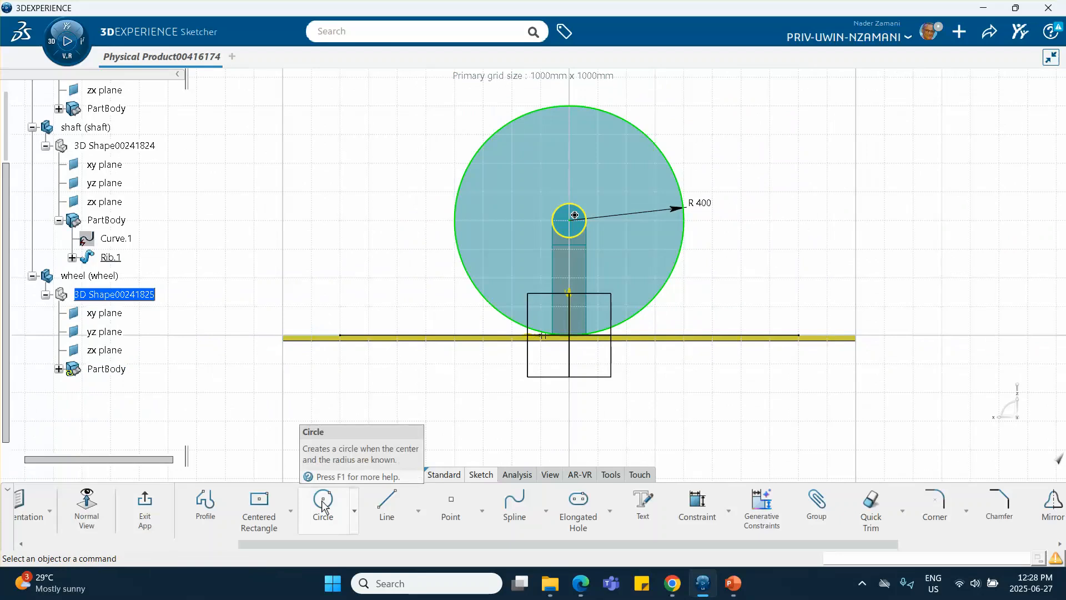
click(328, 508)
click(531, 127)
click(533, 124)
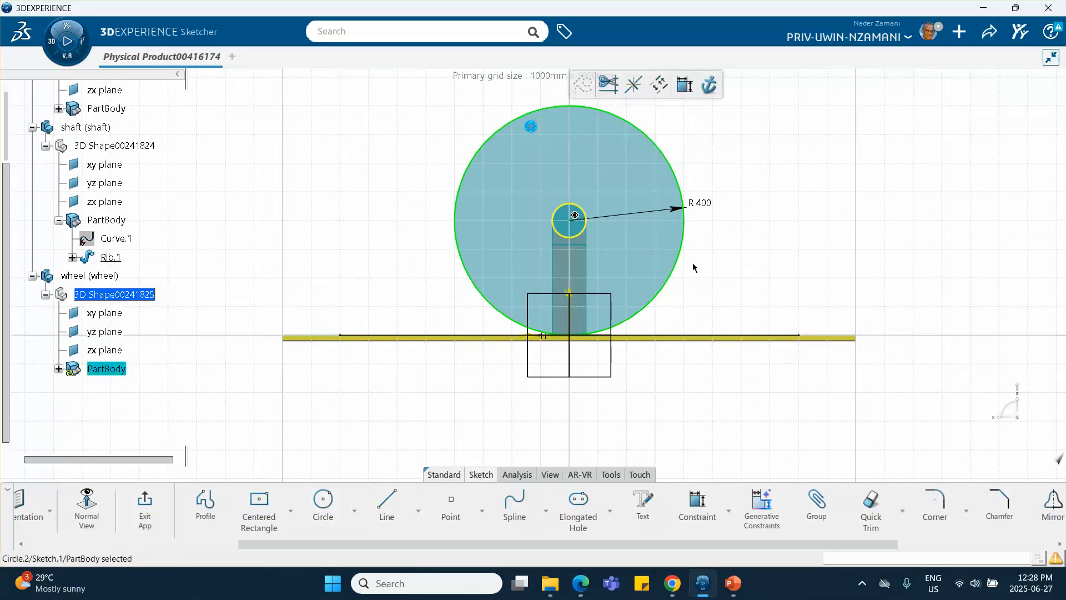
click(146, 503)
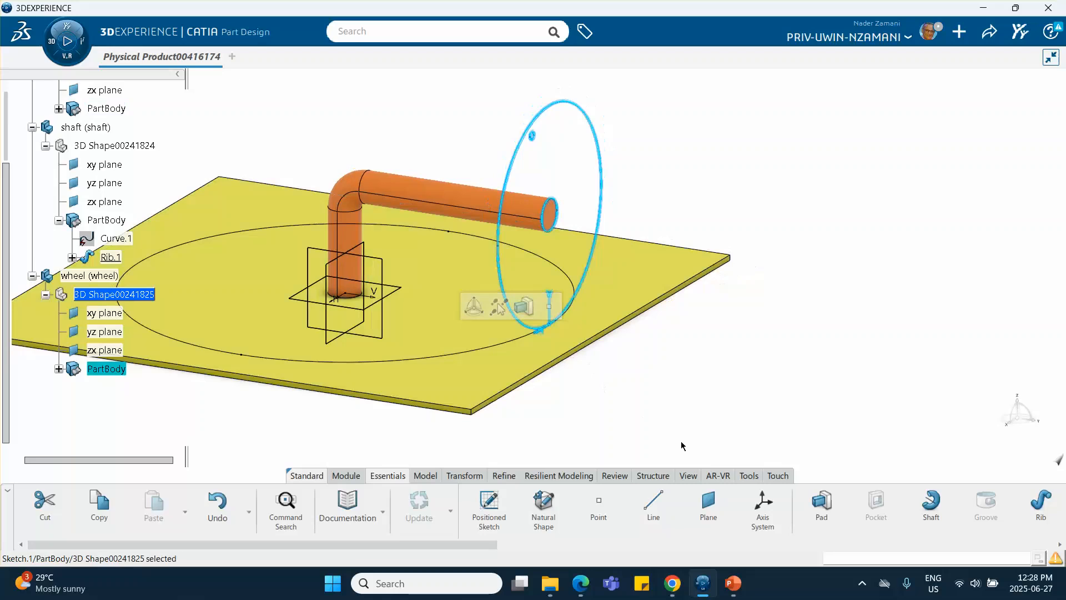
Pad the wheel sketch 20 mm toward the shaft's bend.
click(822, 503)
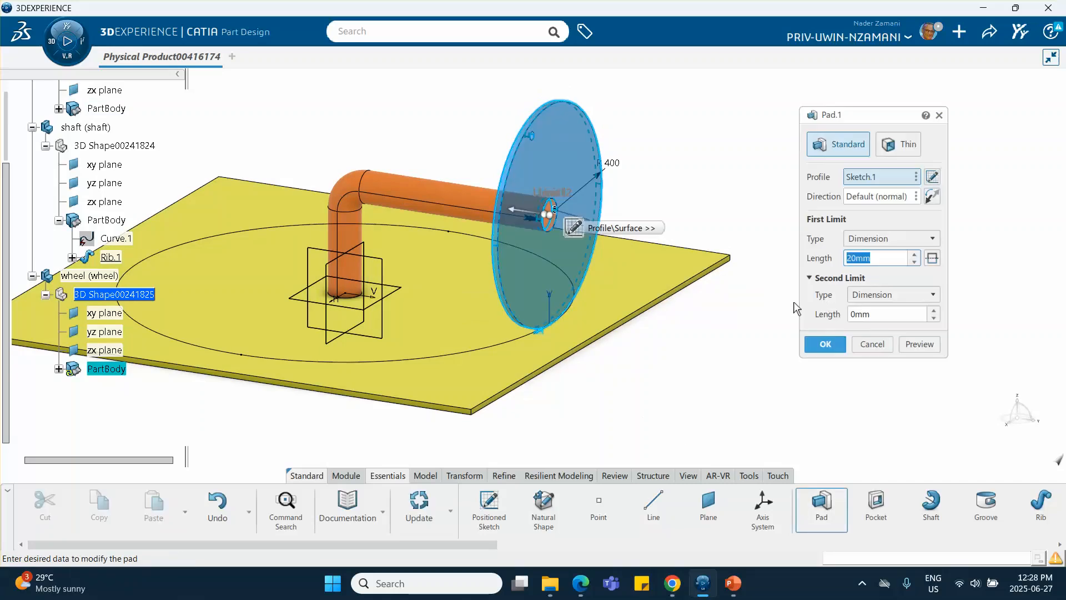
click(933, 197)
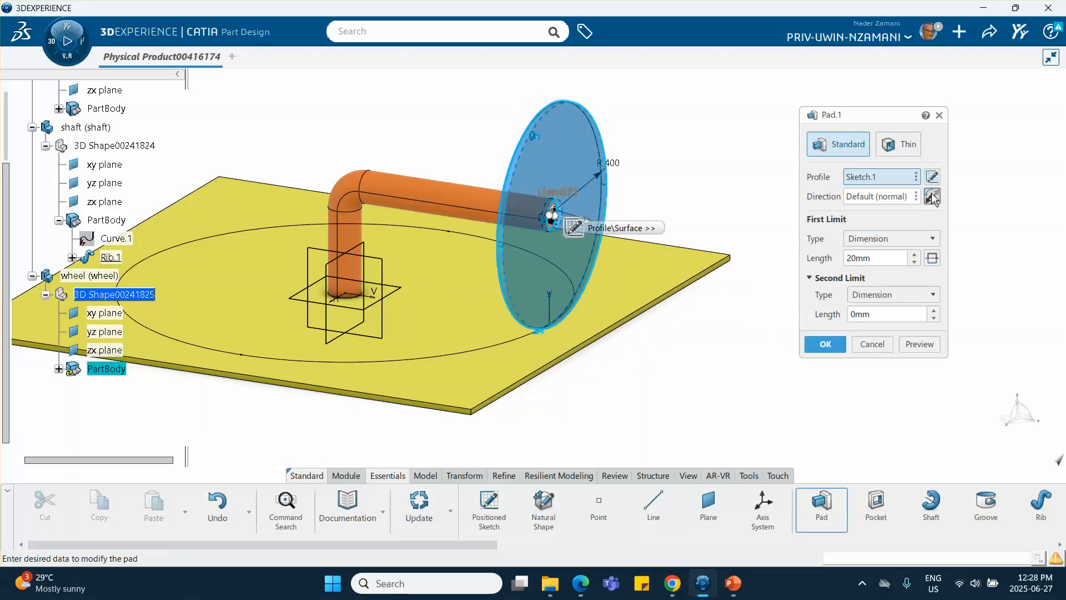
click(824, 344)
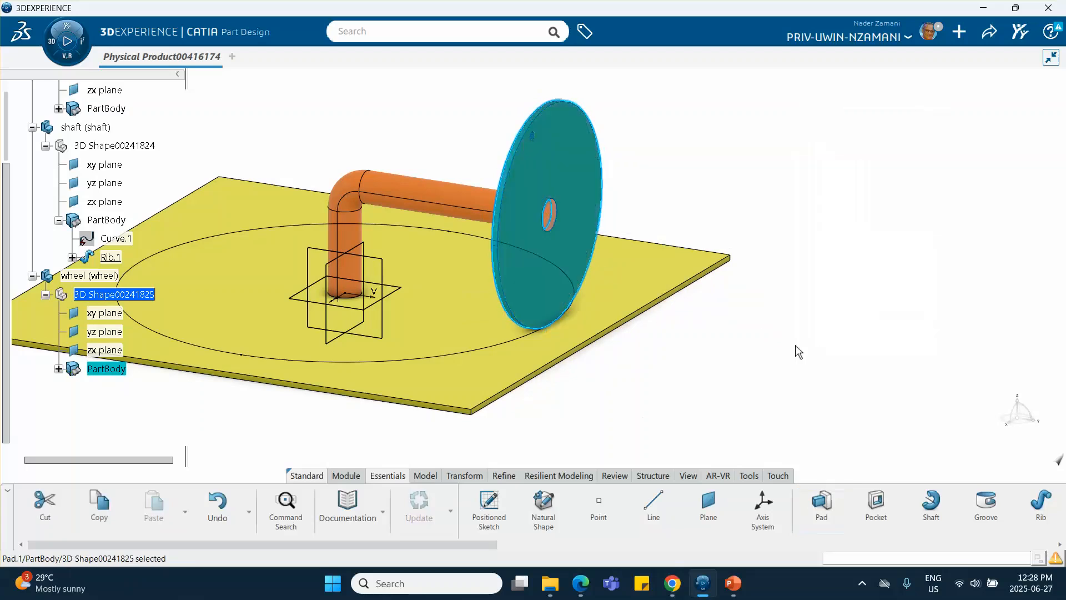
click(792, 348)
middle_drag(792, 347, 785, 318)
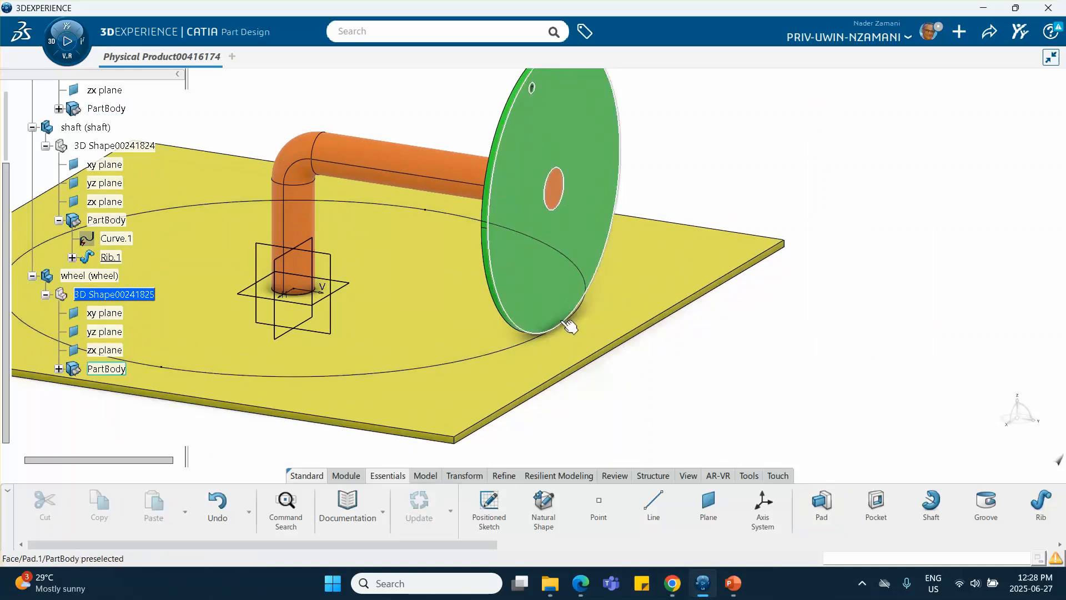
middle_drag(612, 306, 694, 332)
click(688, 302)
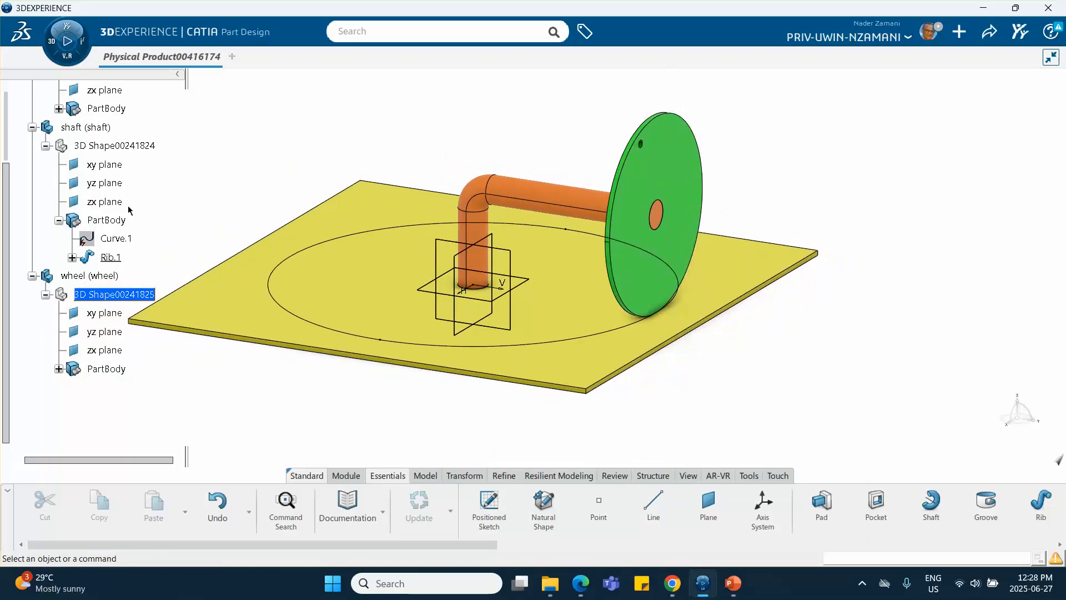
Activate the root physical product and save the complete assembly.
scroll(136, 191, up, 3)
click(136, 190)
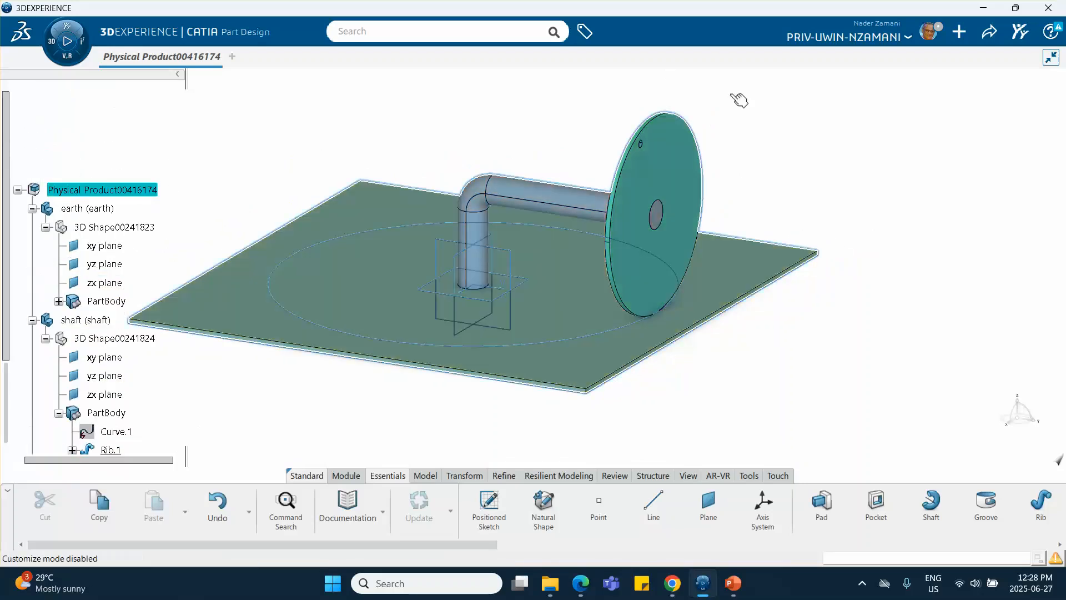
click(989, 33)
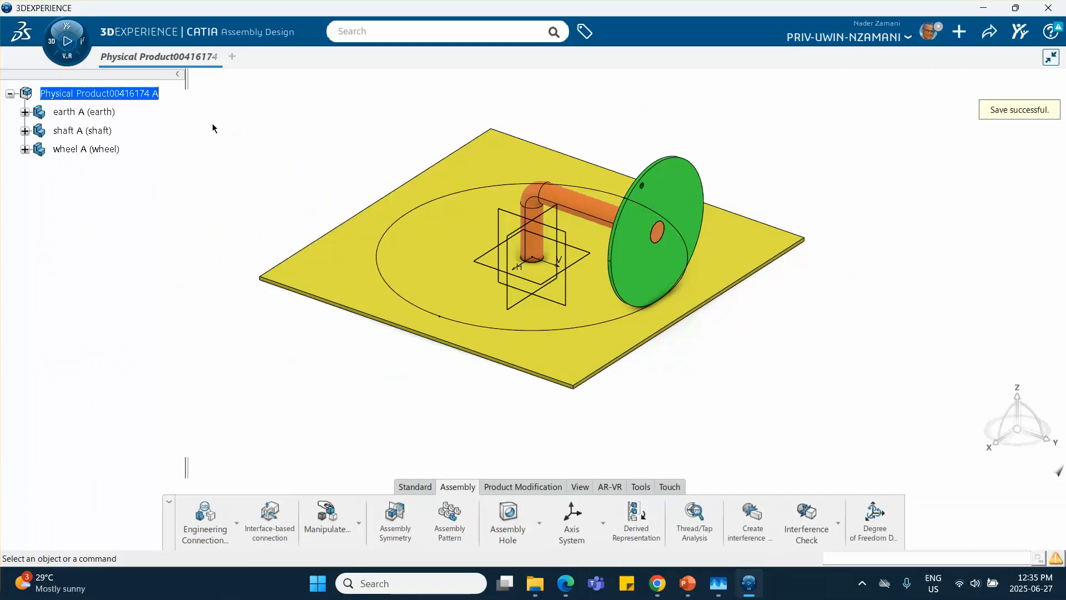
Fix the earth part in place with a Fix engineering connection.
middle_drag(232, 187, 233, 202)
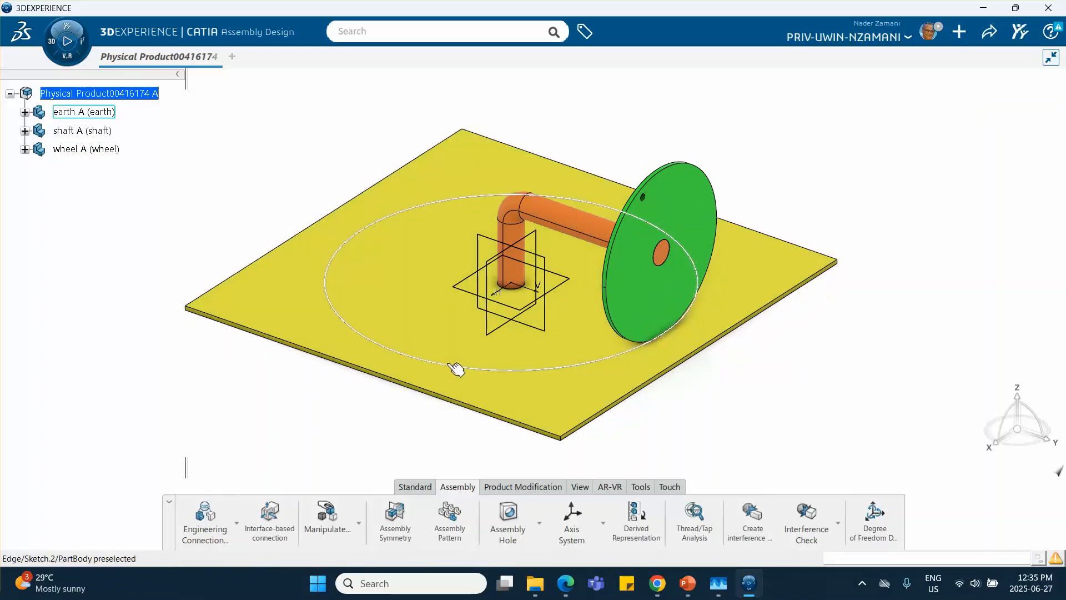
click(237, 523)
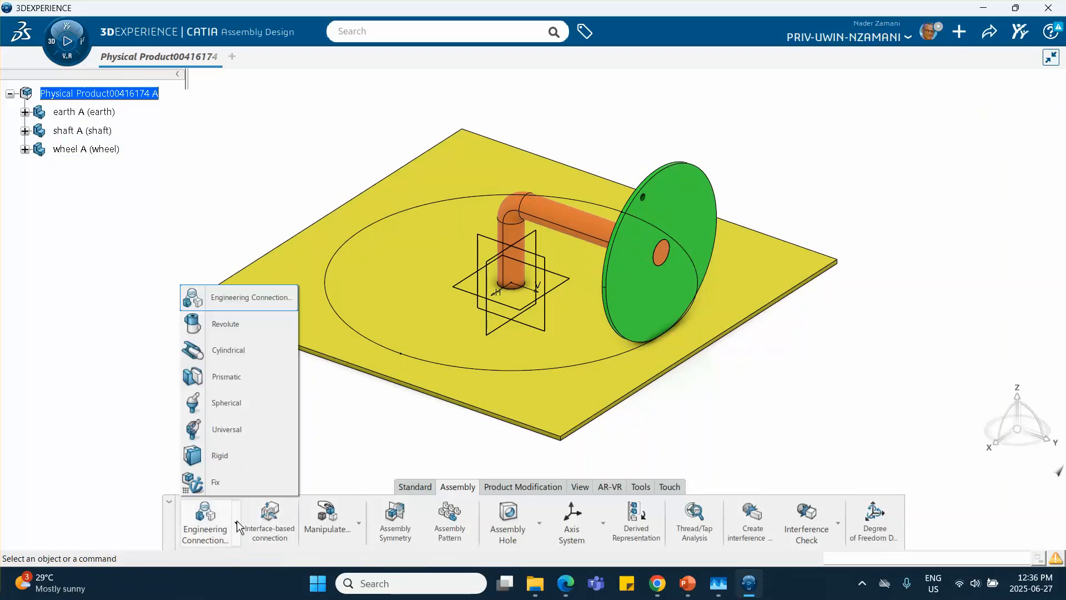
click(223, 487)
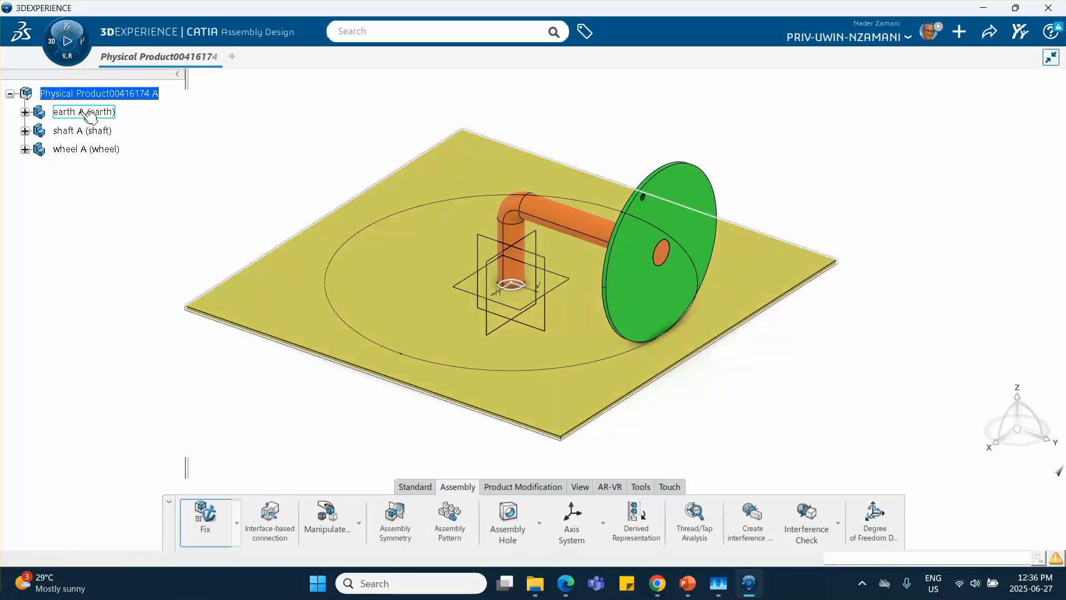
click(81, 112)
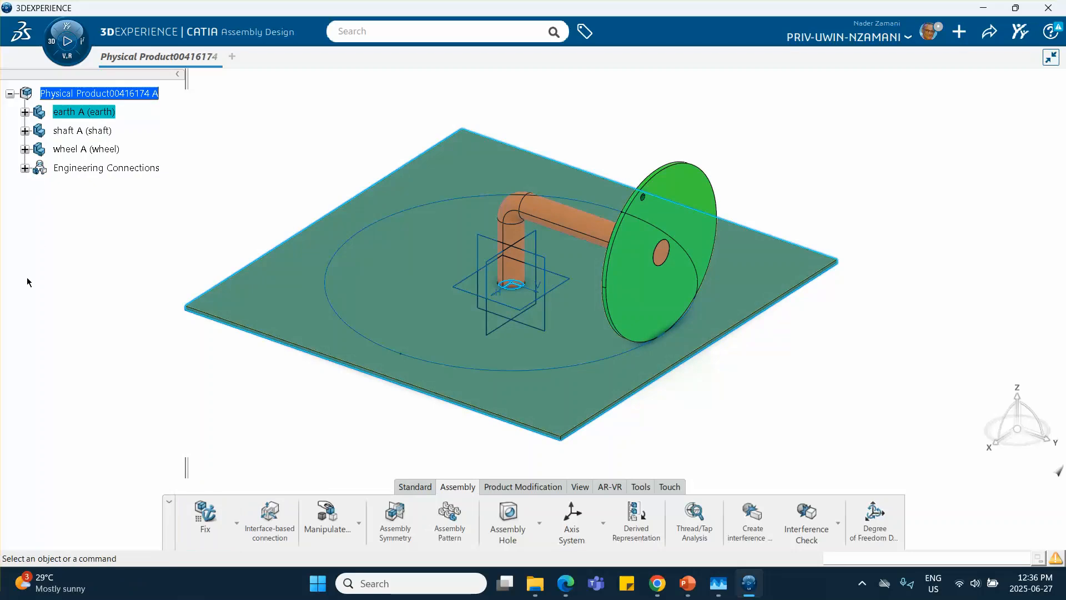
click(202, 418)
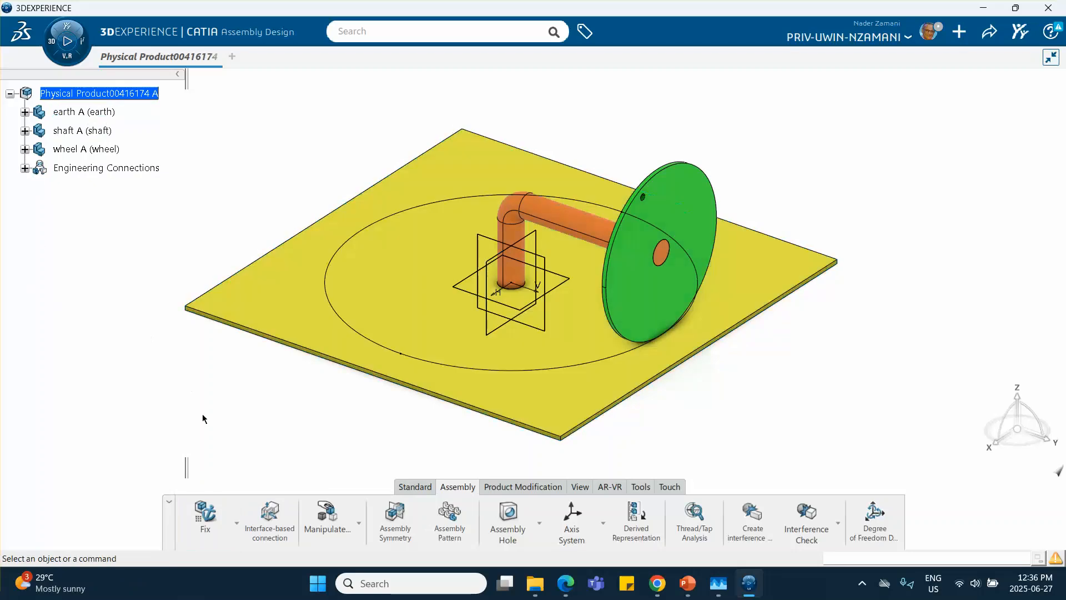
Create a Revolute connection from the coincidence, offset and line-based hinge template, making the shaft's vertical axis coincident with the earth plate's hole axis.
click(236, 523)
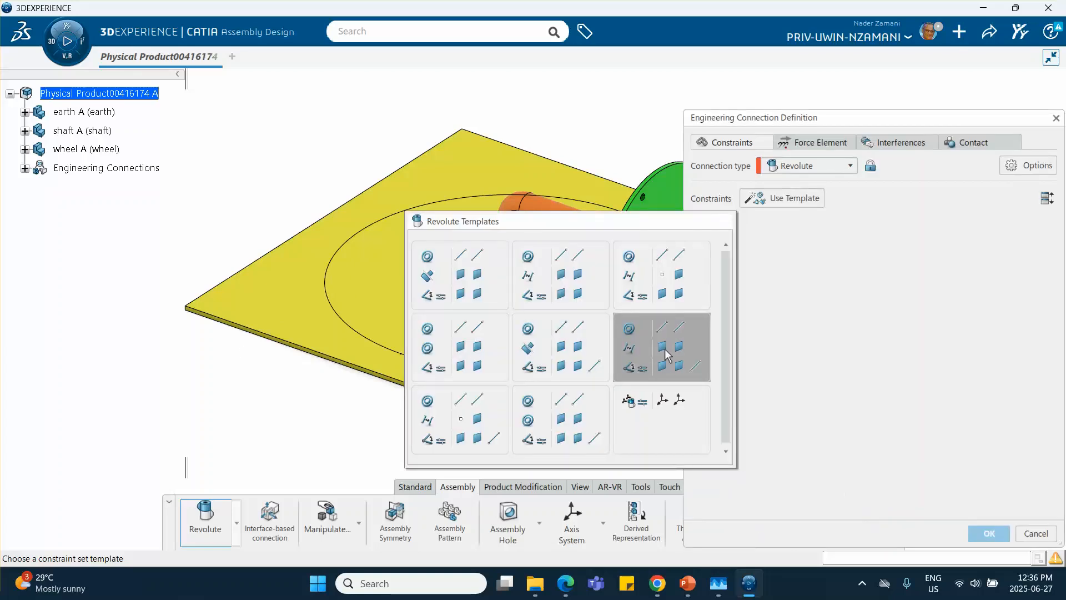
click(675, 356)
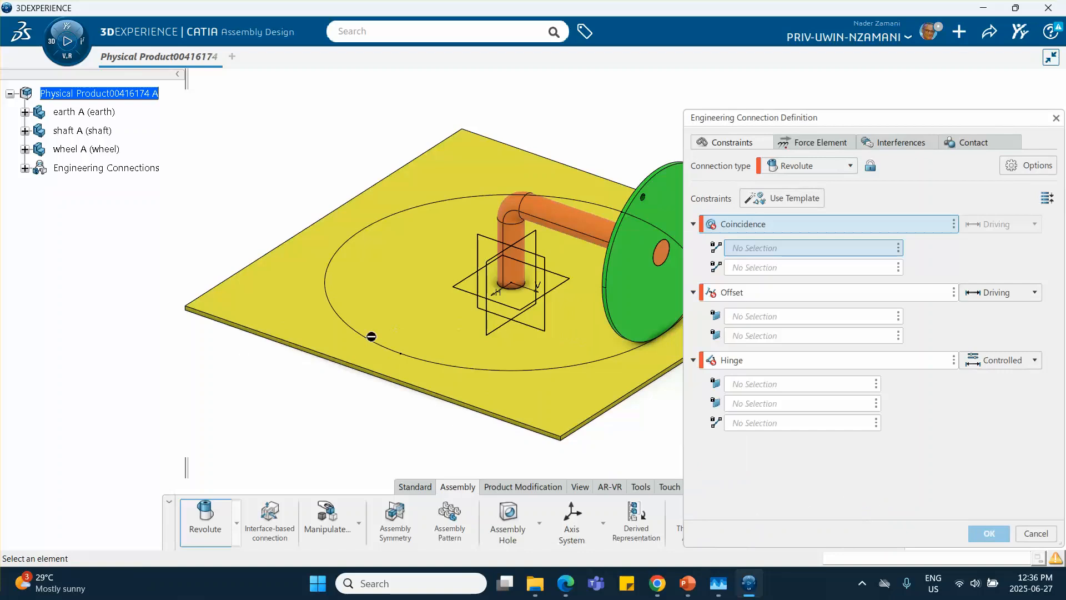
middle_drag(352, 344, 346, 272)
click(475, 192)
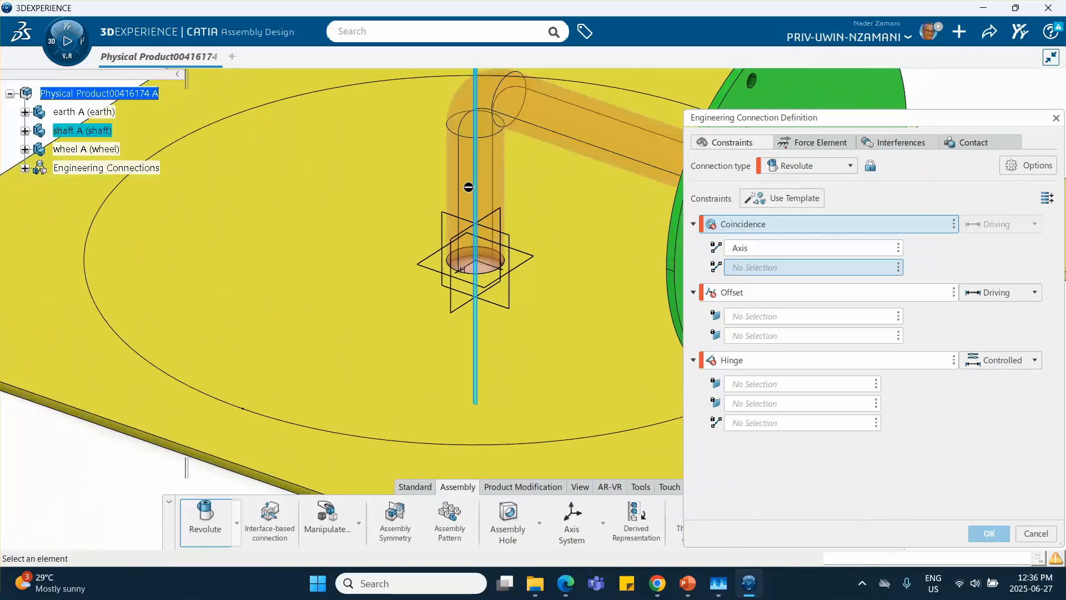
click(484, 252)
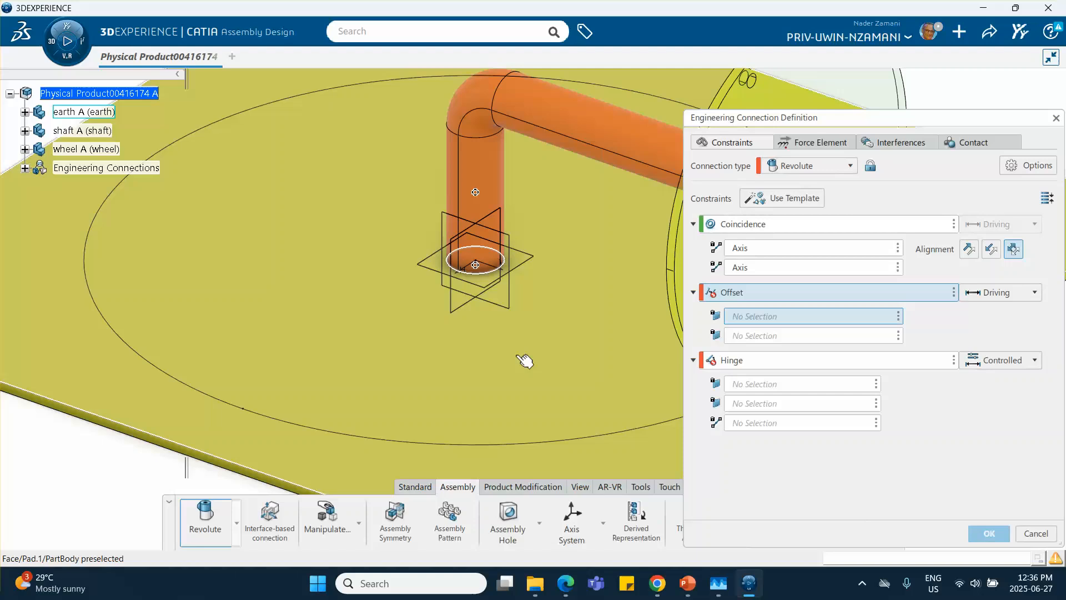
Apply the offset constraint between the earth plate's top face and the shaft's bottom face, and delete the hinge constraint from the connection.
click(518, 357)
middle_drag(504, 390, 422, 267)
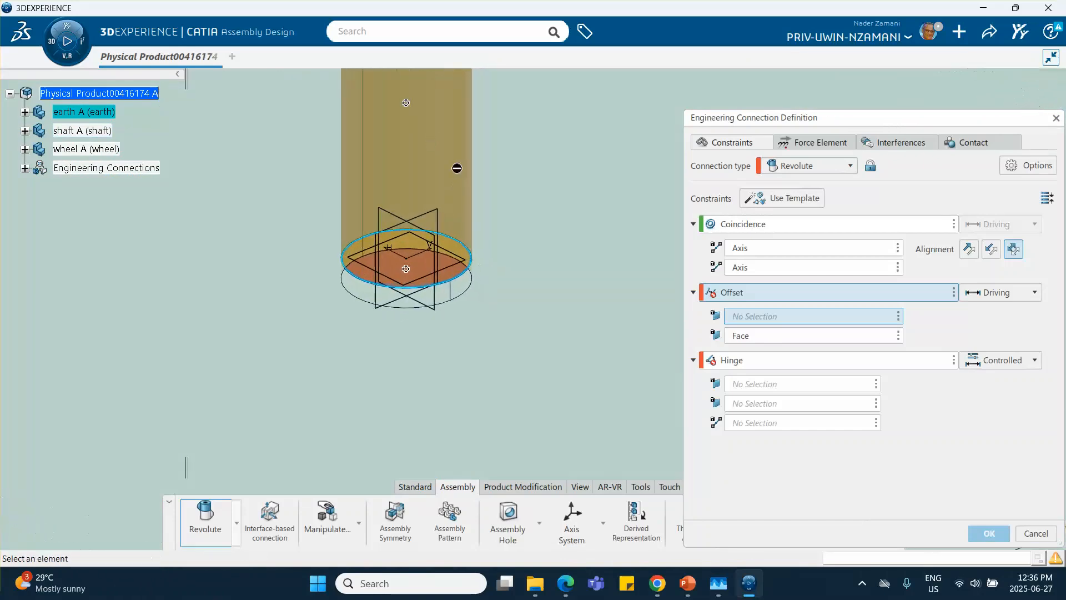
click(424, 265)
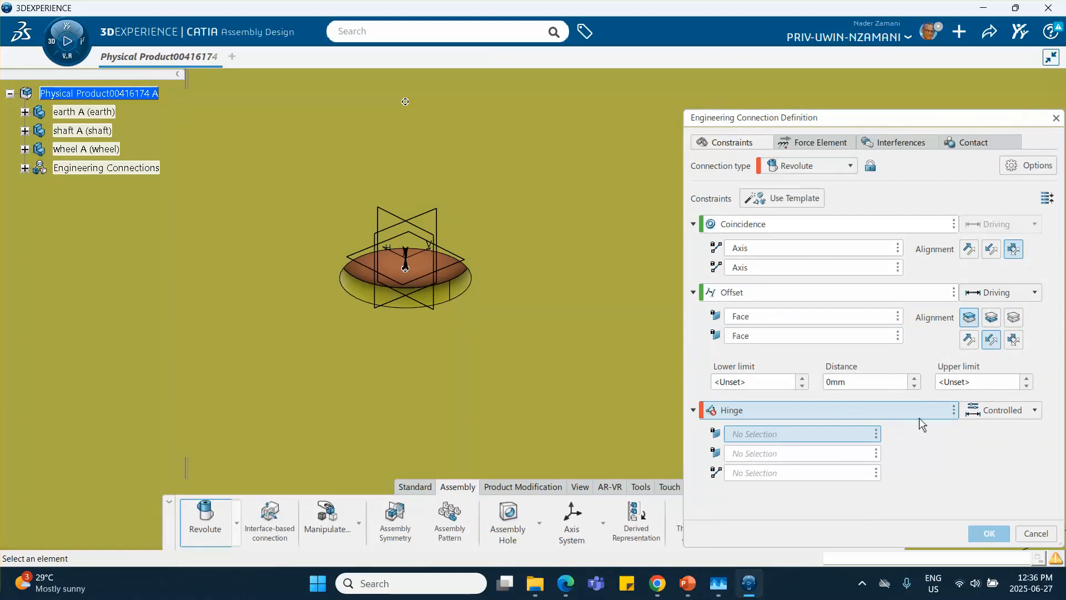
click(955, 411)
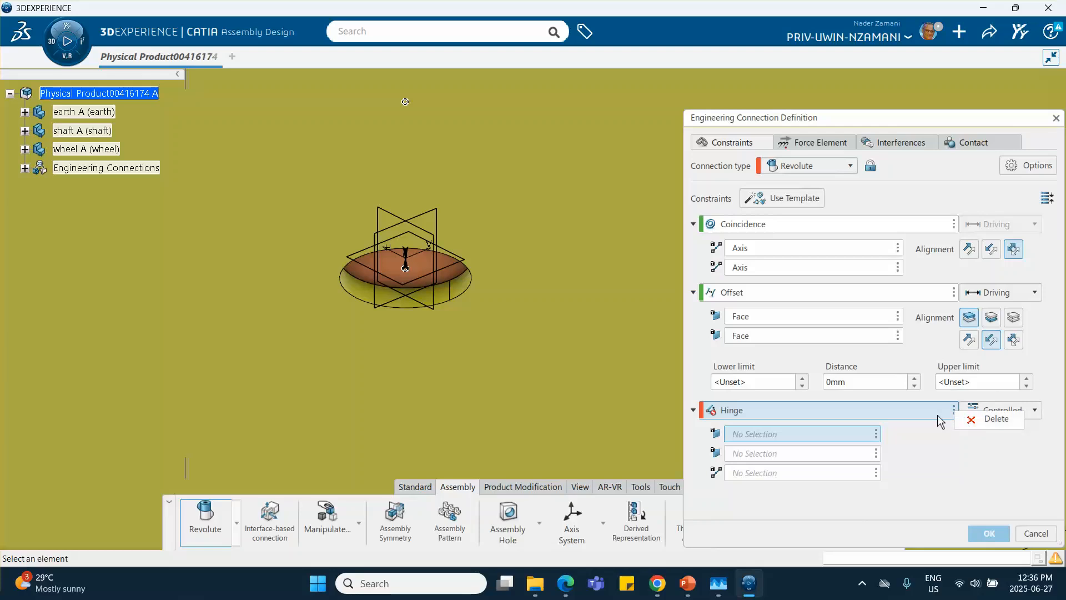
click(976, 419)
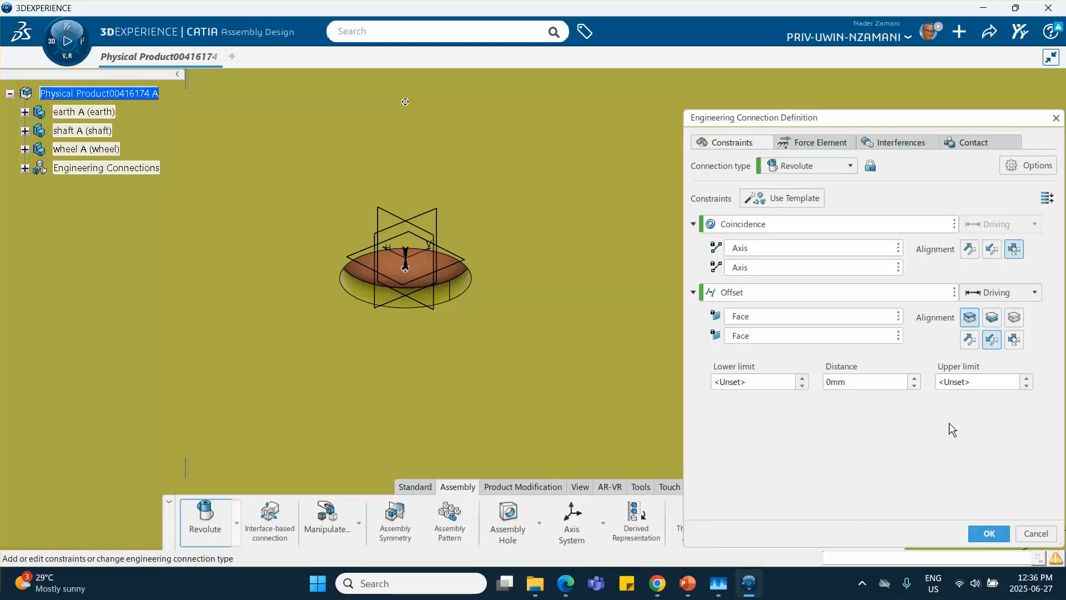
Confirm the Revolute connection between the earth plate and shaft without making the contact check a specification.
click(989, 533)
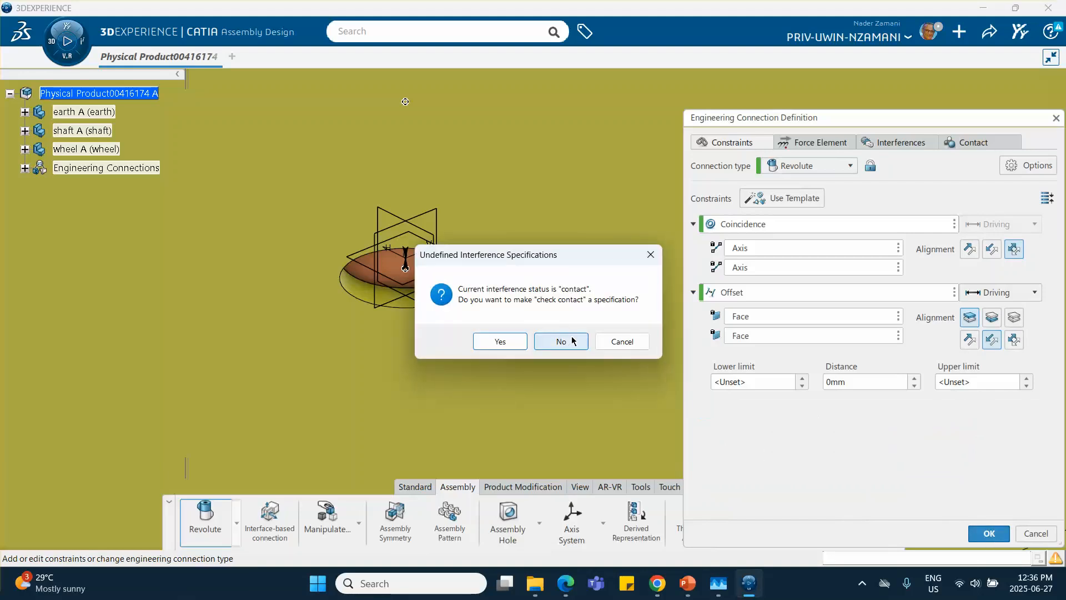
click(560, 338)
mouse_move(521, 268)
middle_down()
mouse_move(536, 352)
mouse_move(552, 264)
mouse_move(545, 441)
mouse_move(556, 413)
middle_up()
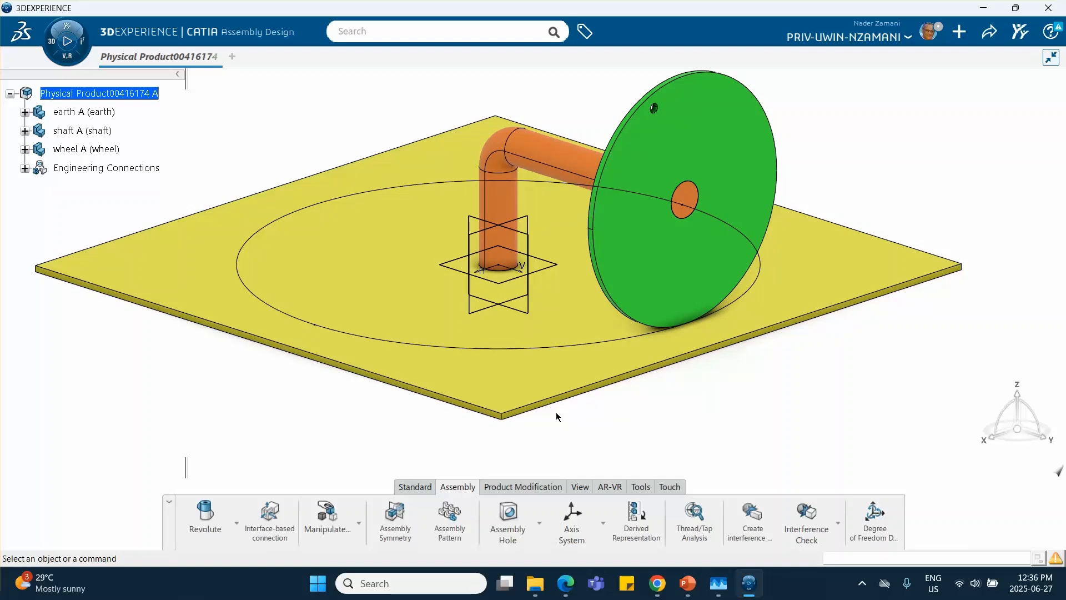
Create a second Revolute connection from the coincidence, offset and line-based hinge template, making the shaft's horizontal axis coincident with the wheel's hole axis.
click(205, 514)
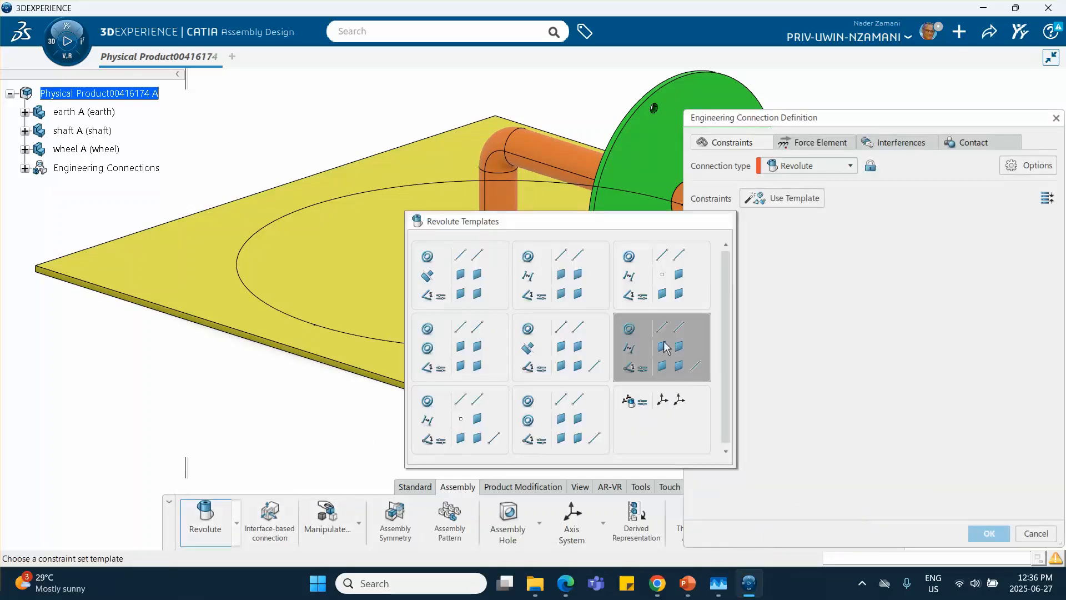
click(666, 347)
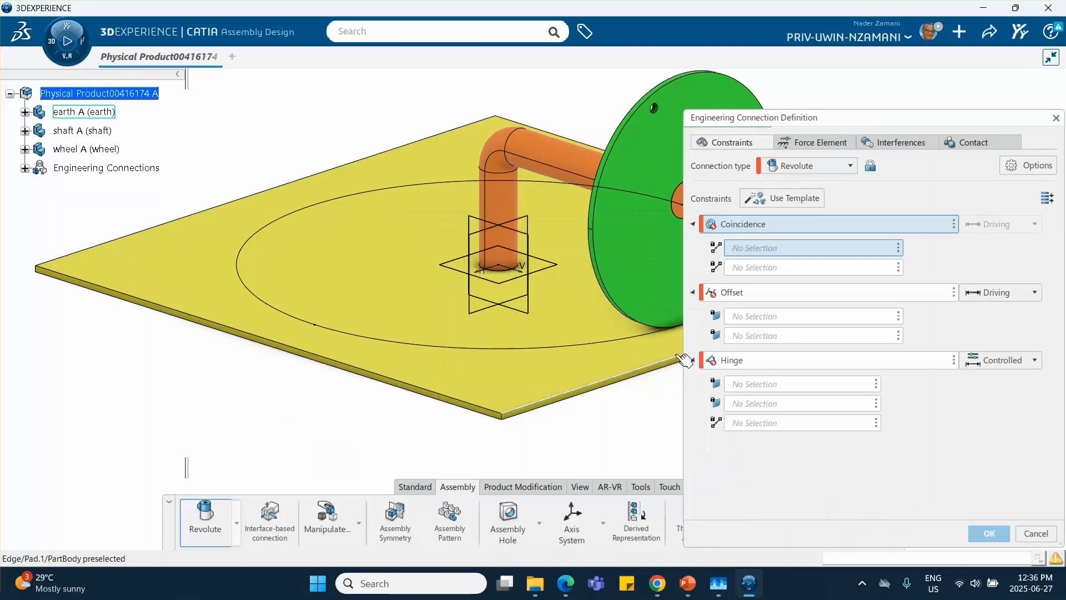
click(572, 153)
middle_drag(571, 153, 433, 111)
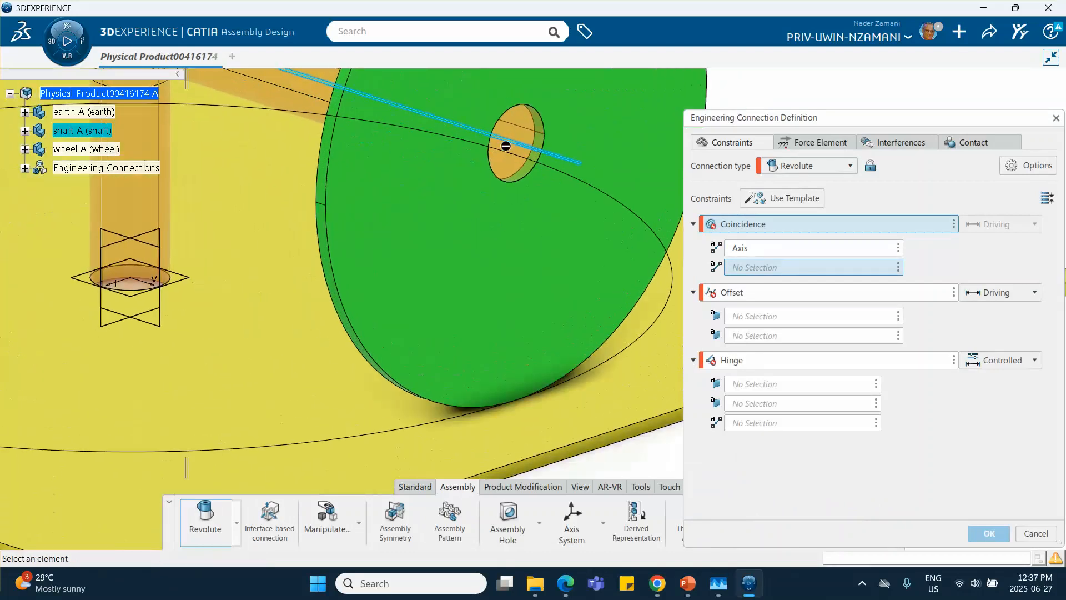
click(543, 140)
Apply the offset between the wheel's outer face and the shaft's end face, delete the hinge constraint, and accept the connection without a contact specification.
click(519, 250)
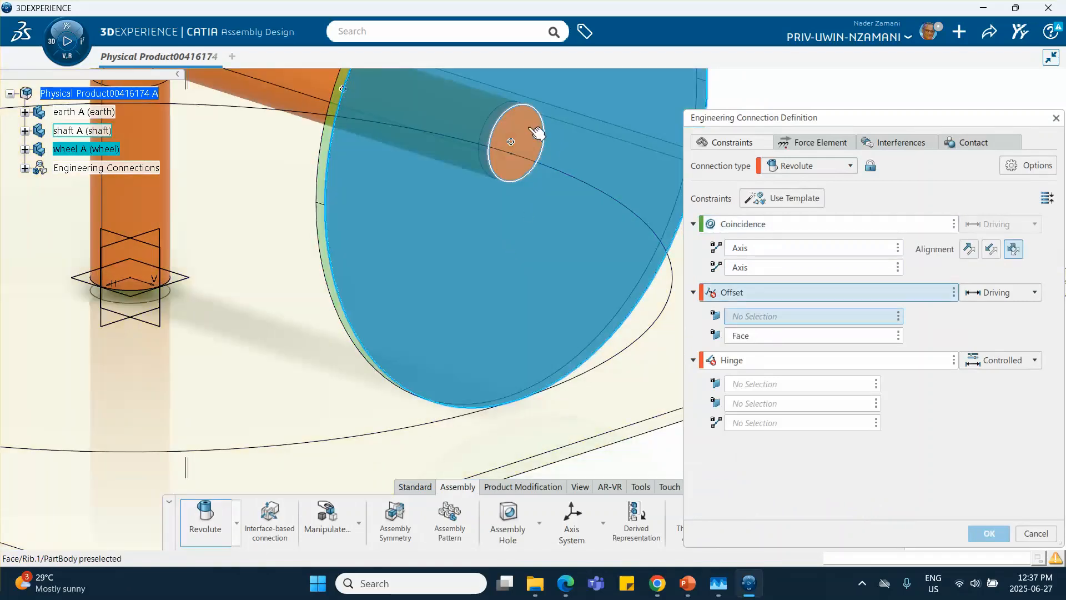
click(536, 148)
click(955, 410)
click(983, 416)
click(984, 535)
click(580, 345)
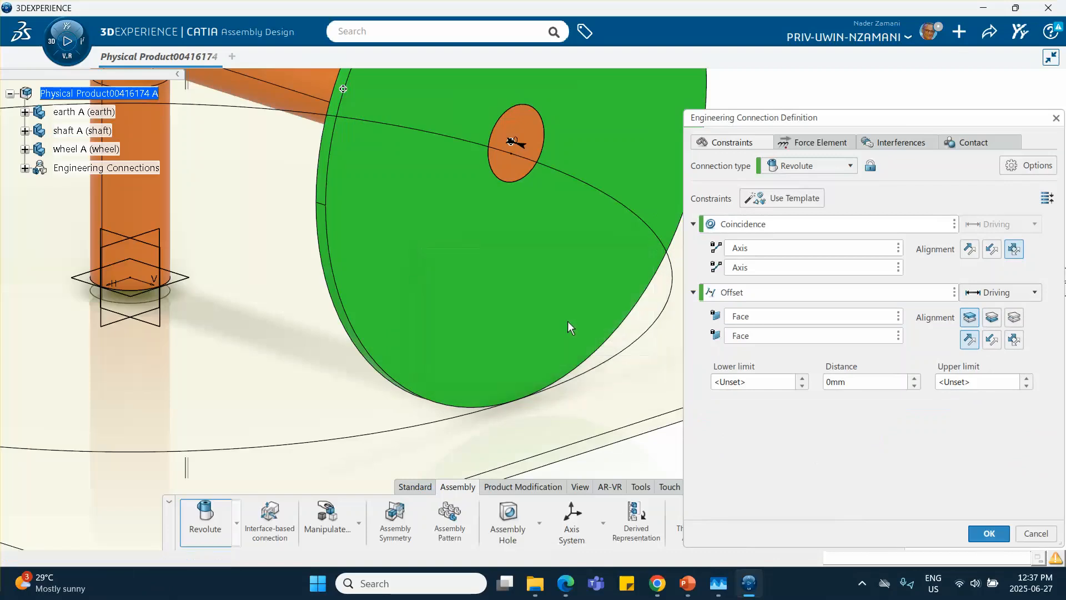
middle_drag(567, 293, 582, 350)
click(25, 168)
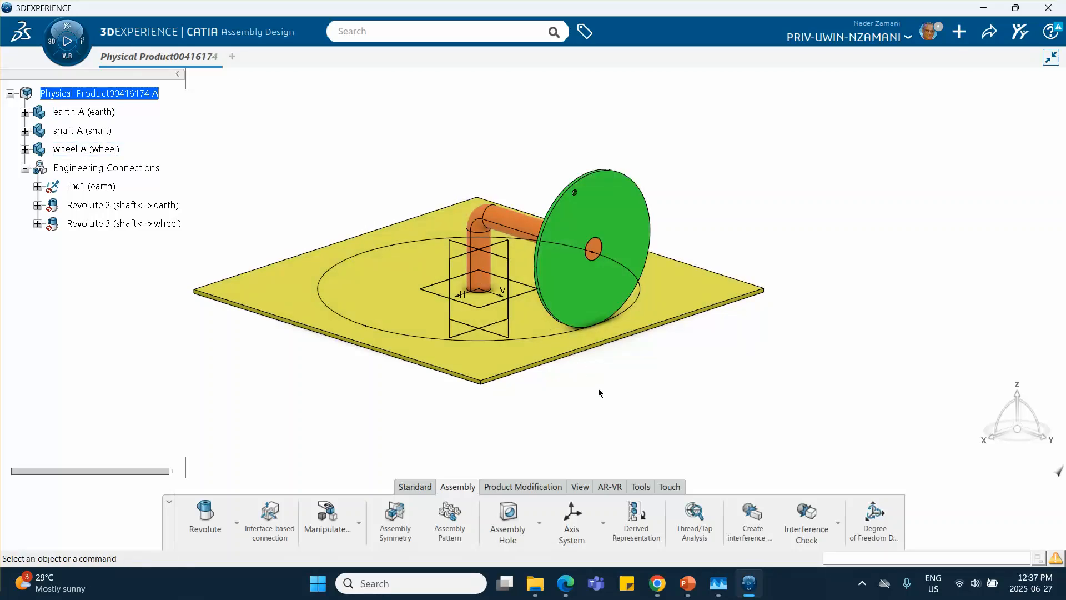
click(236, 523)
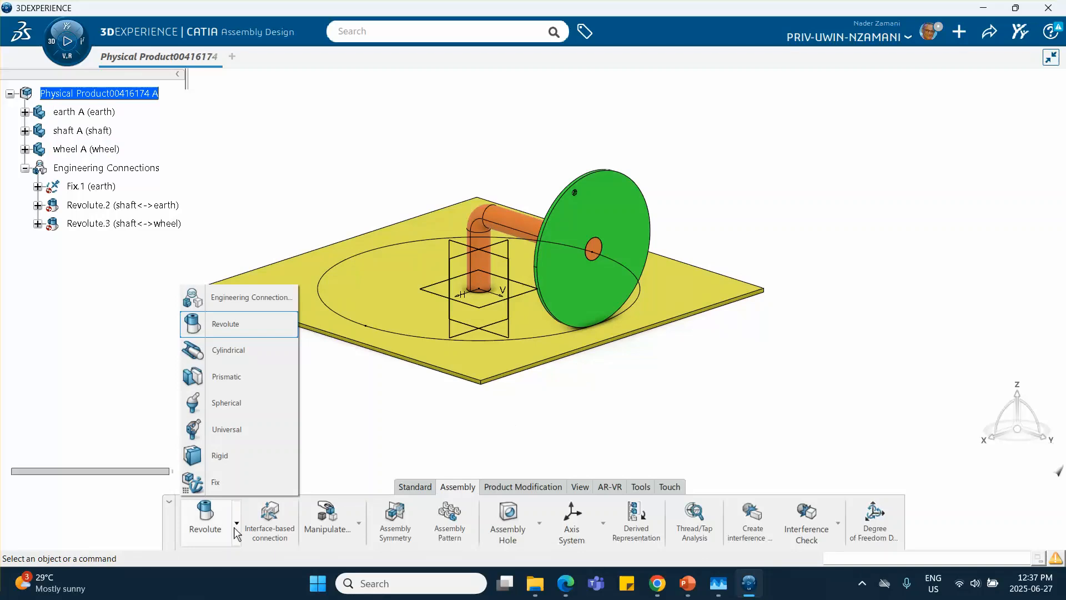
click(242, 308)
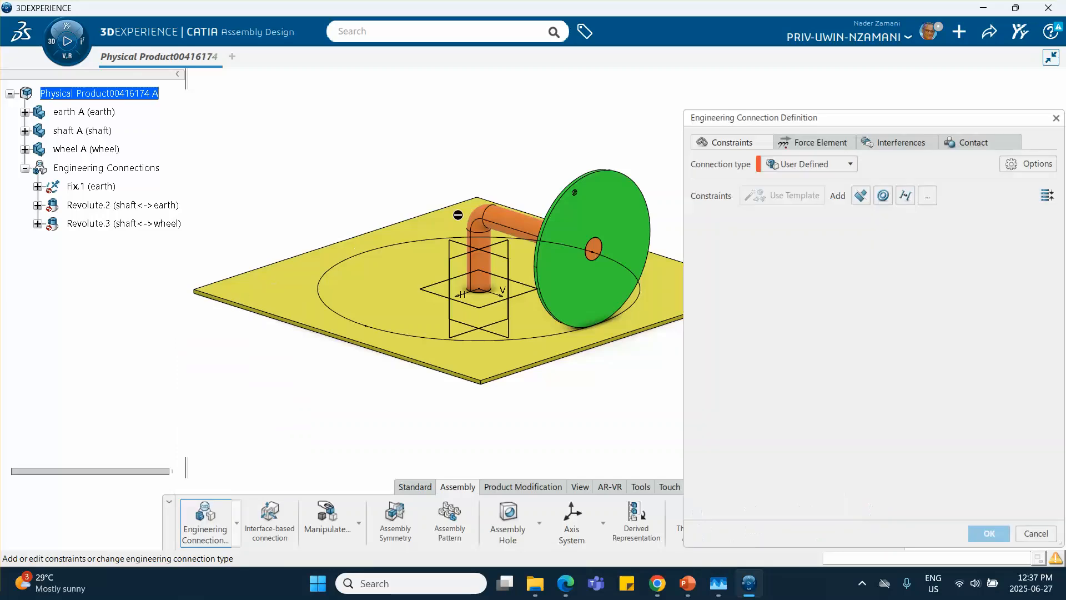
click(815, 164)
scroll(806, 258, down, 5)
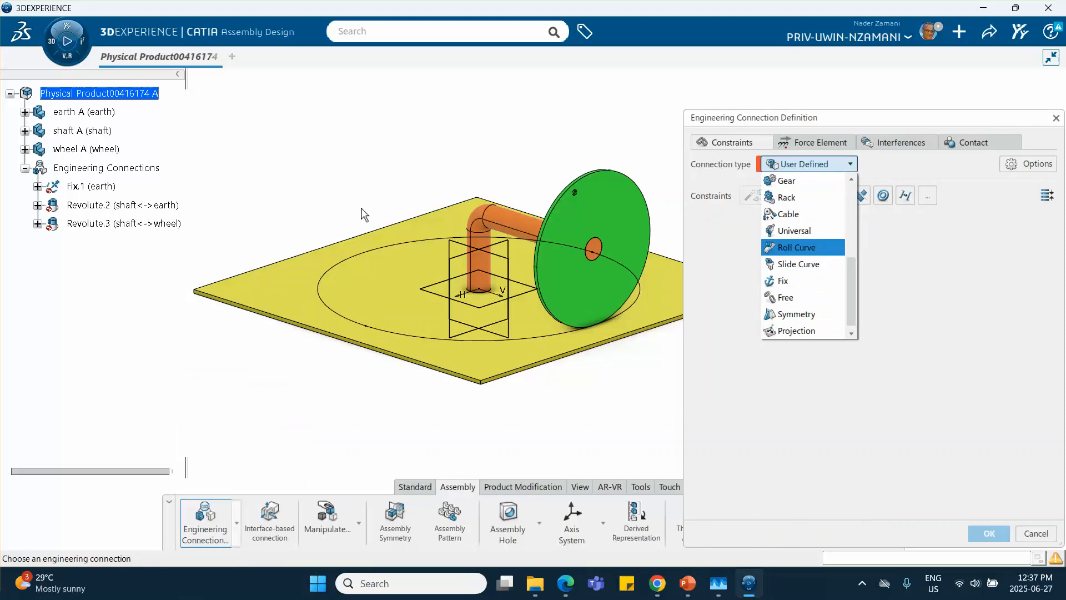
click(805, 120)
drag(806, 122, 663, 104)
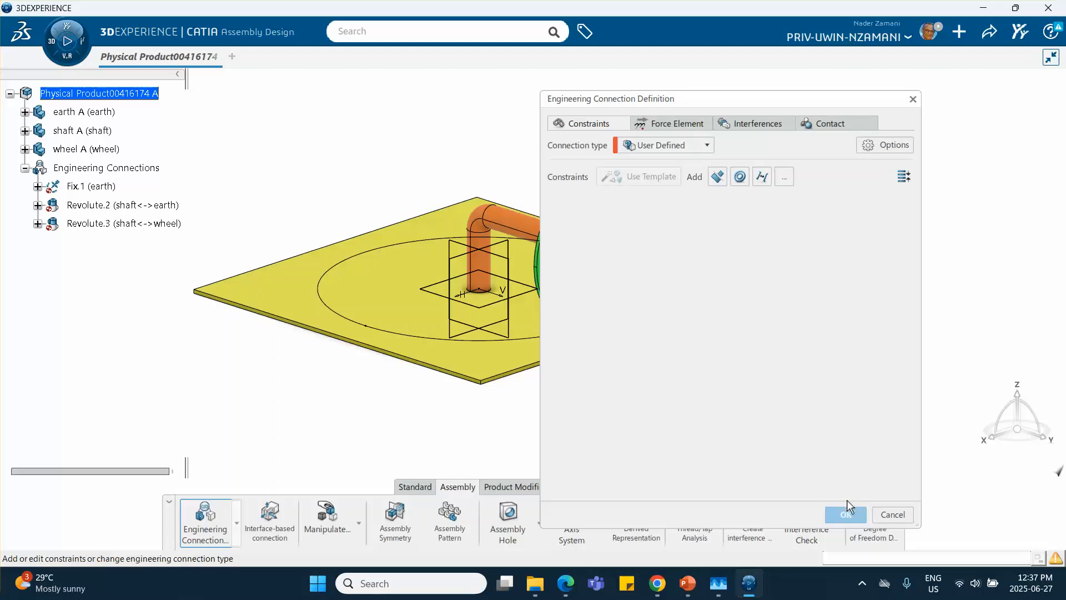
click(889, 514)
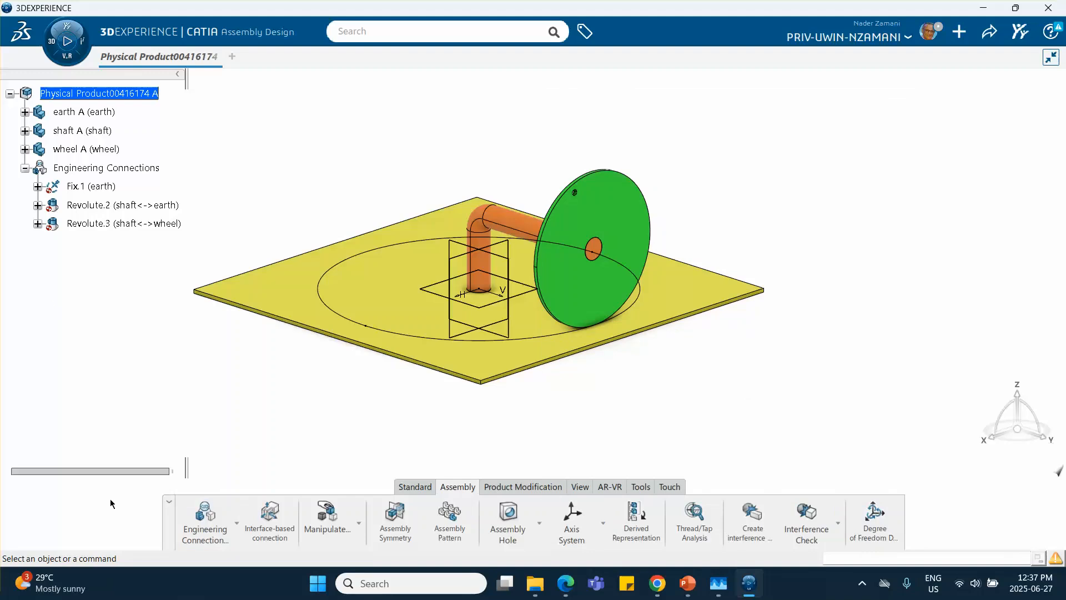
Switch to the Motion Design app, create a motion analysis case with a new mechanism, and expand the mechanism's bodies and joints.
middle_drag(438, 172, 400, 167)
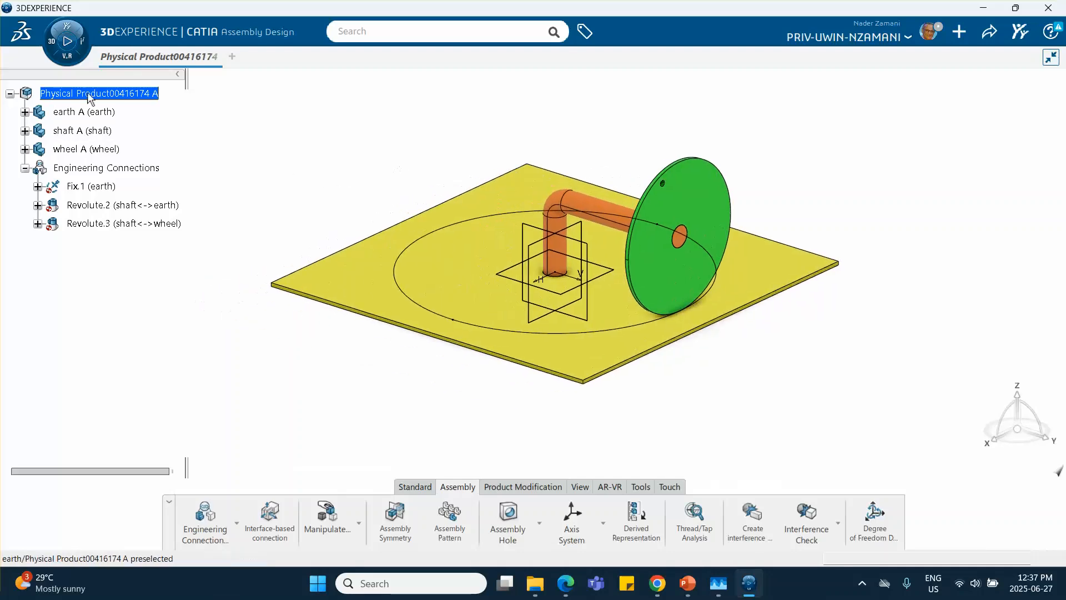
click(51, 46)
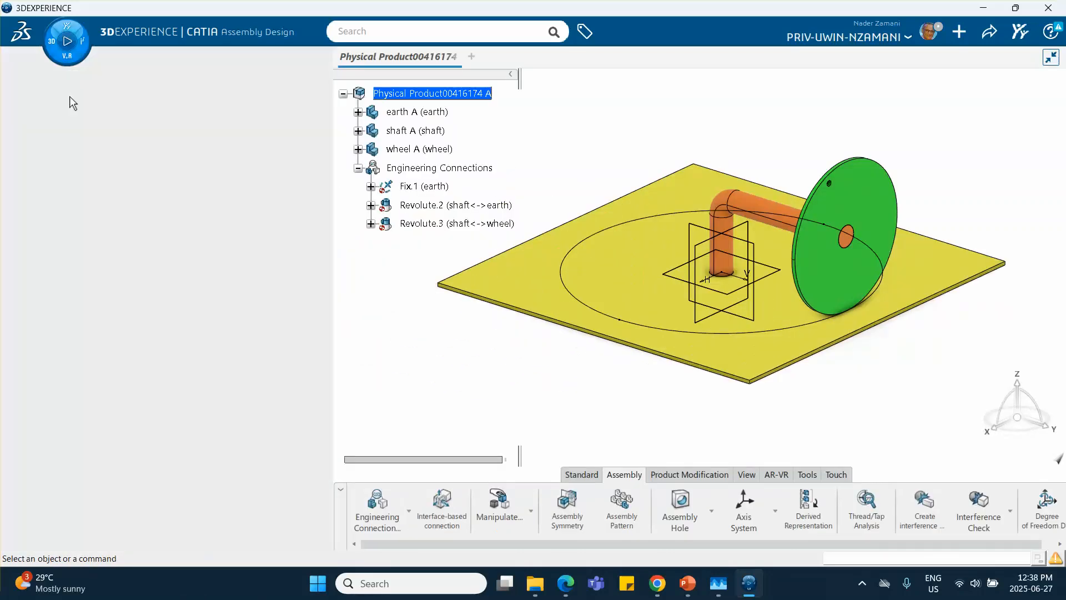
scroll(122, 261, down, 4)
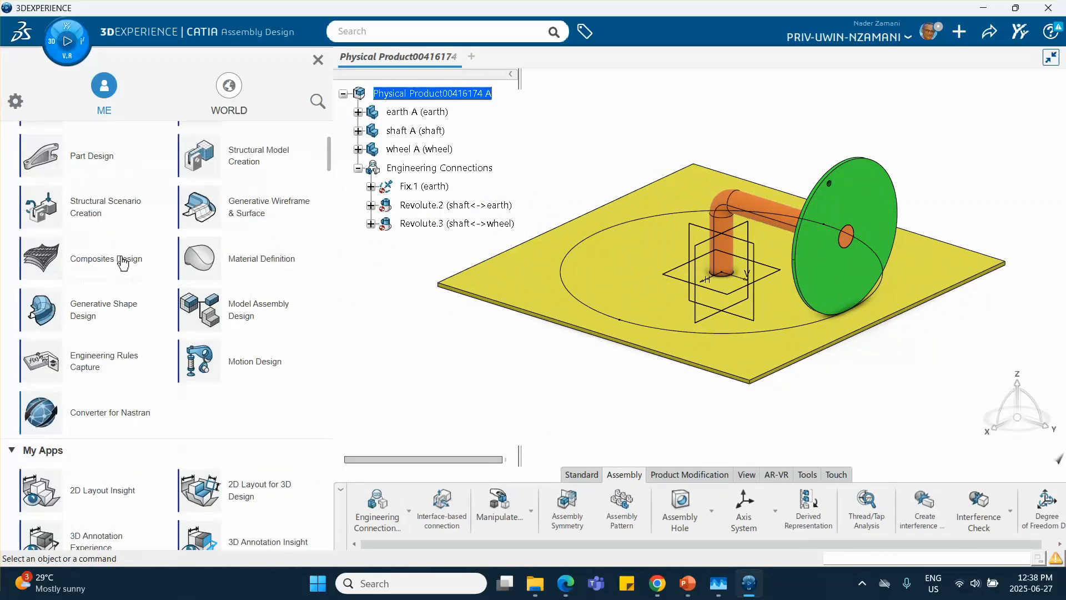
click(249, 312)
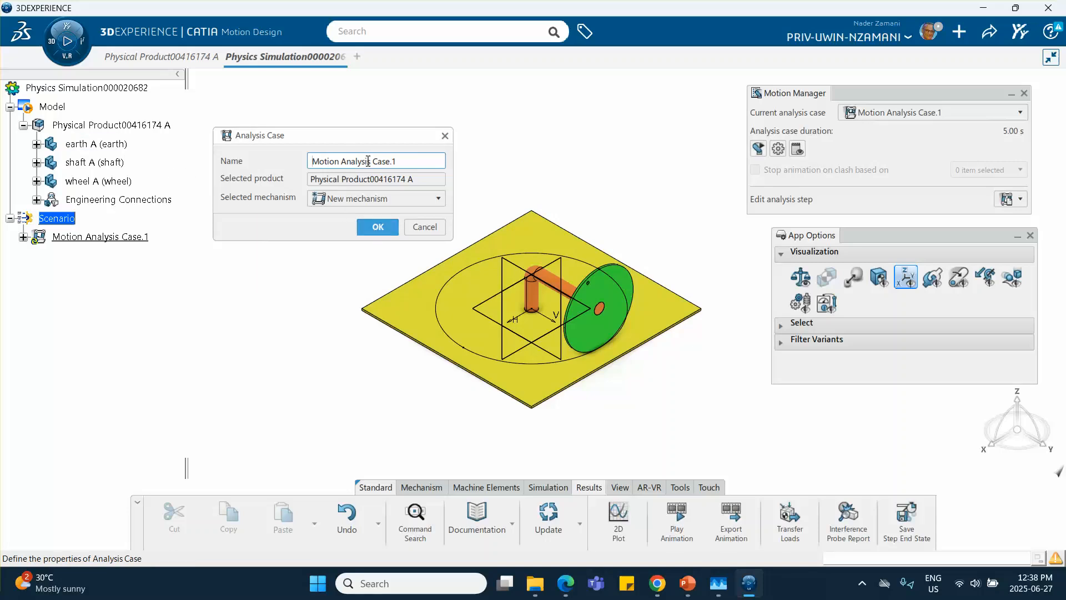
click(377, 228)
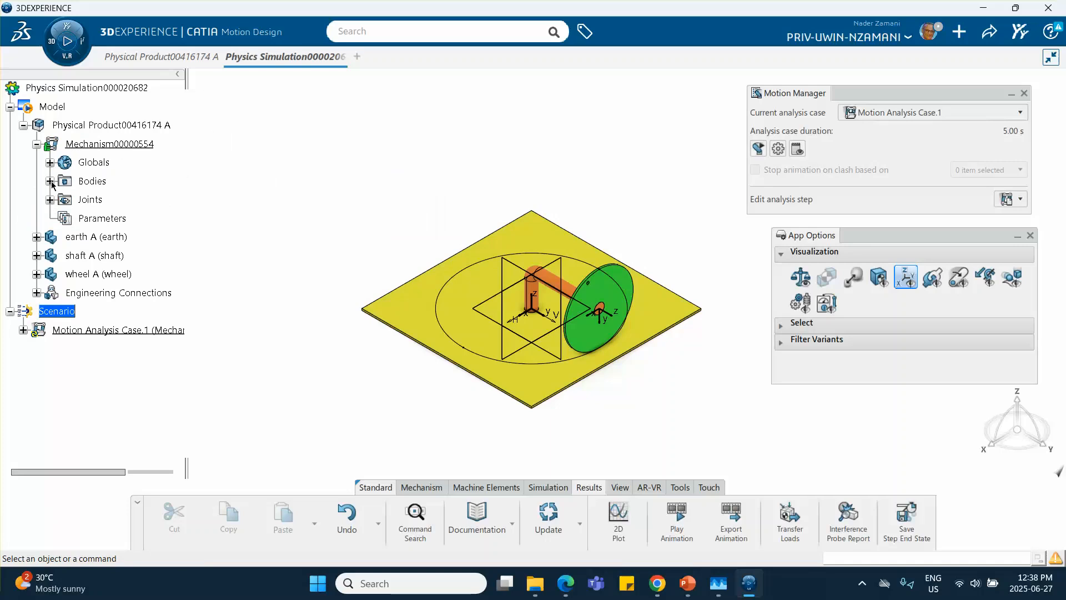
click(50, 182)
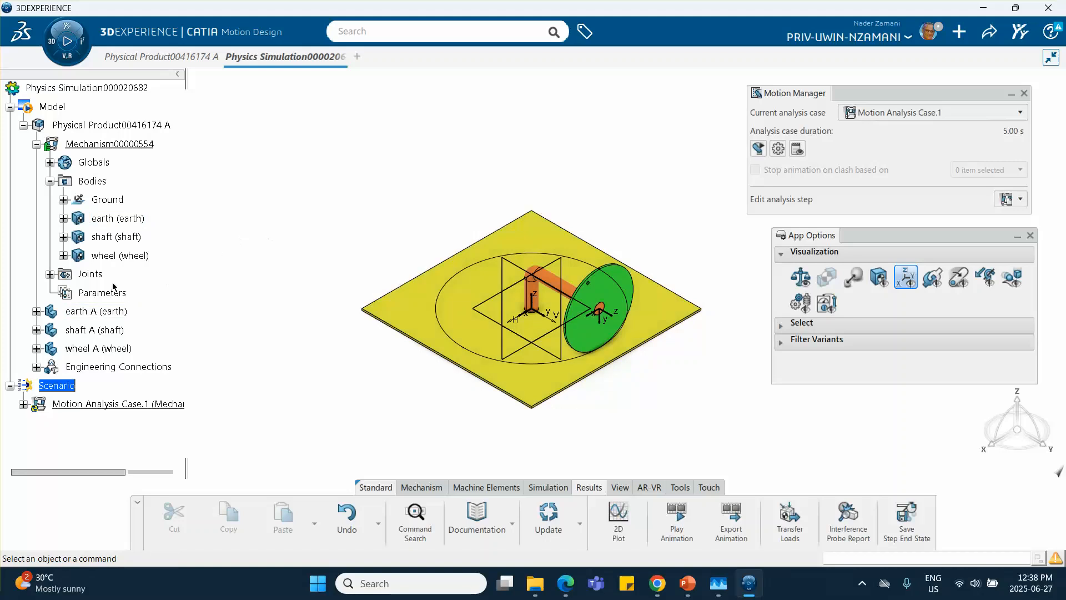
click(50, 274)
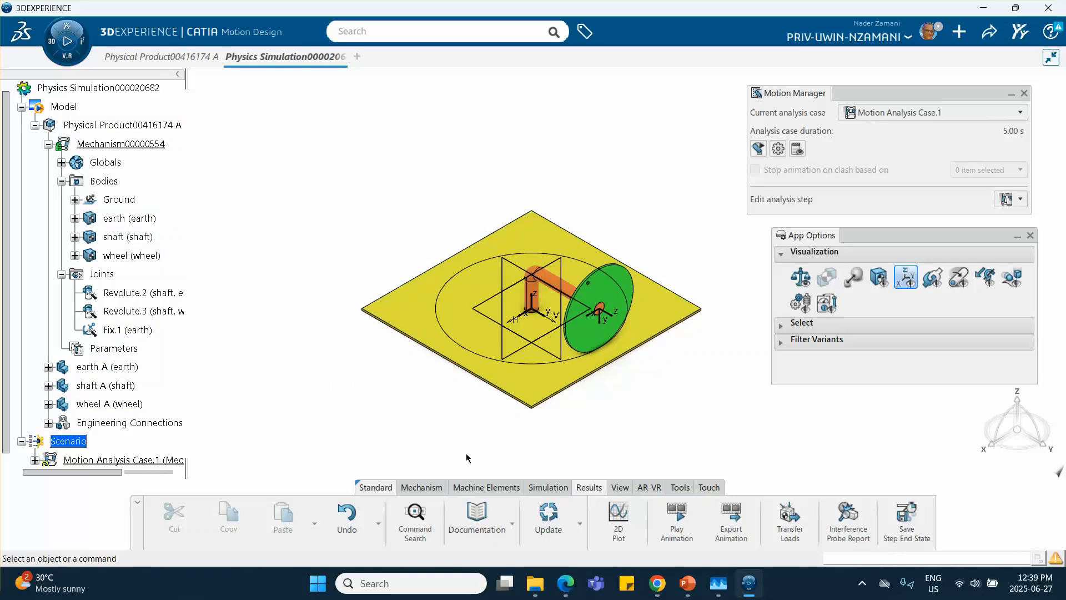
Add a Curve Tangency joint to the mechanism and set its tangency mode to Rolling.
click(421, 487)
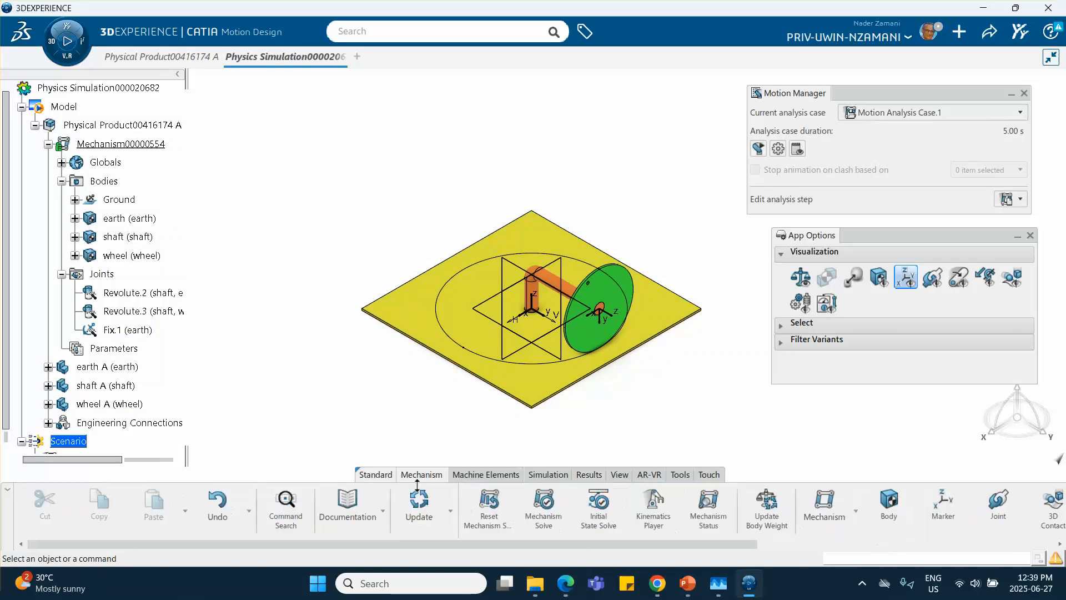
drag(539, 543, 554, 536)
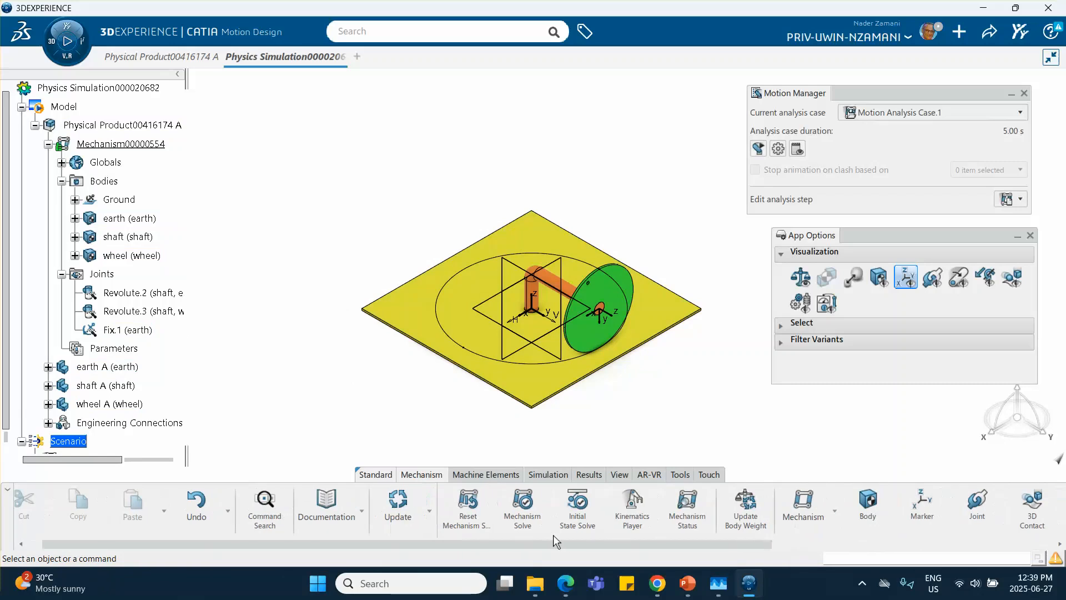
scroll(554, 535, down, 4)
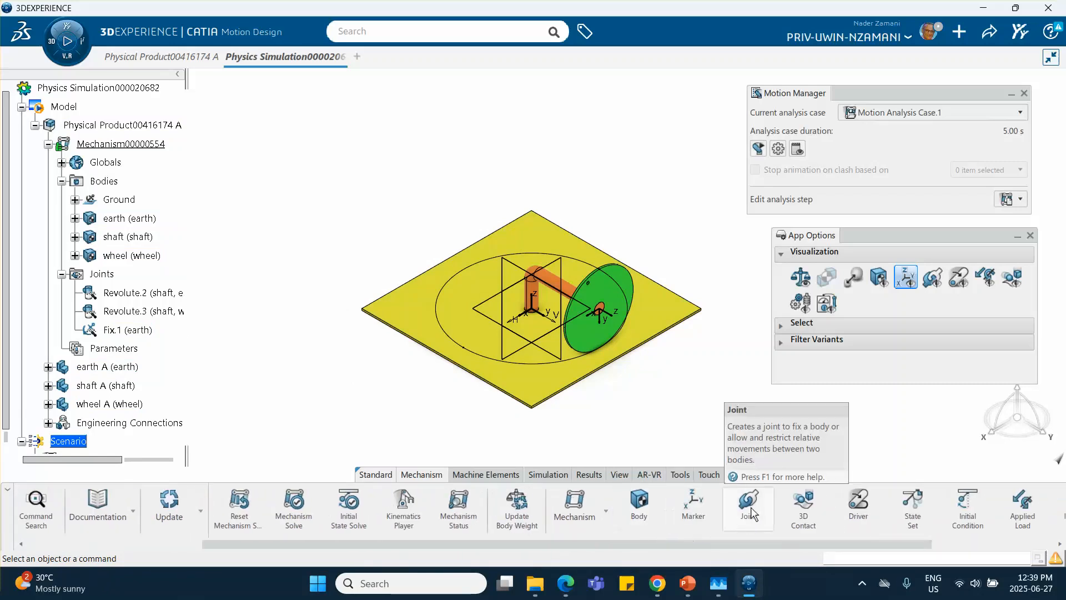
click(750, 512)
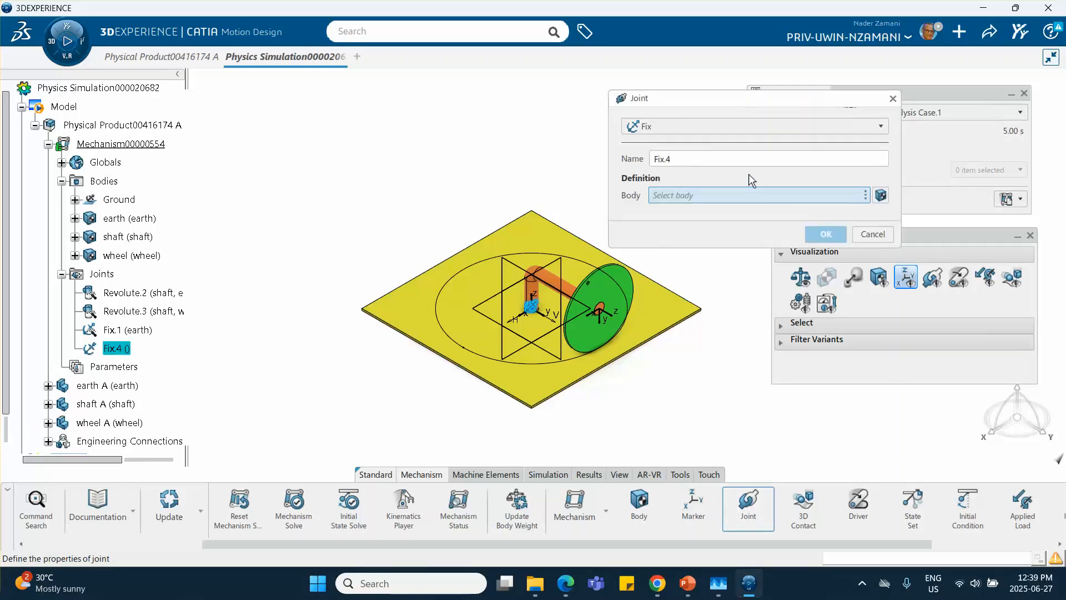
click(706, 126)
scroll(707, 183, down, 2)
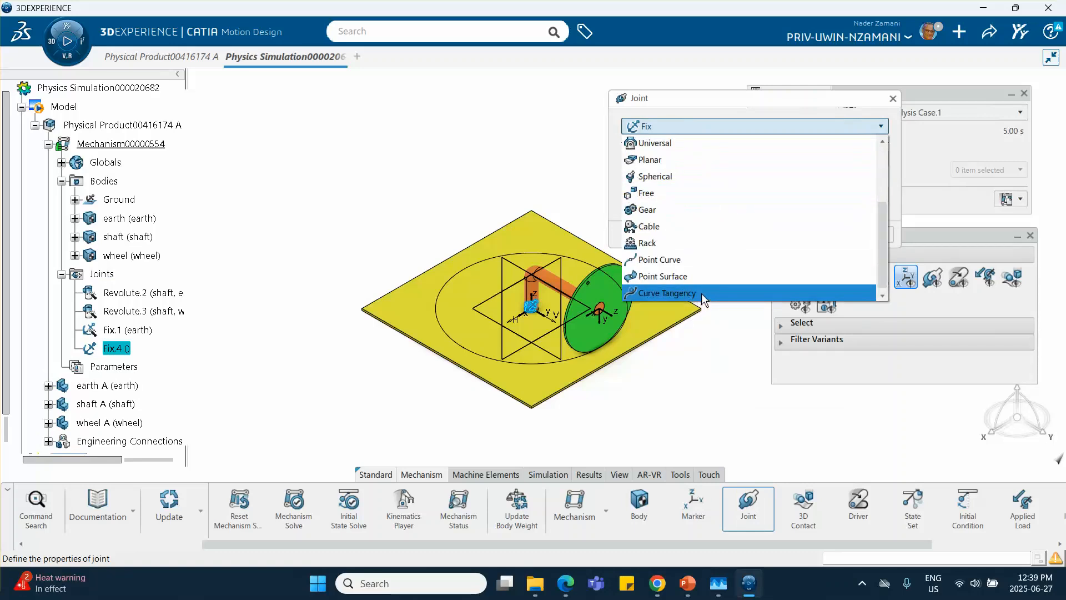
click(701, 294)
drag(678, 106, 323, 130)
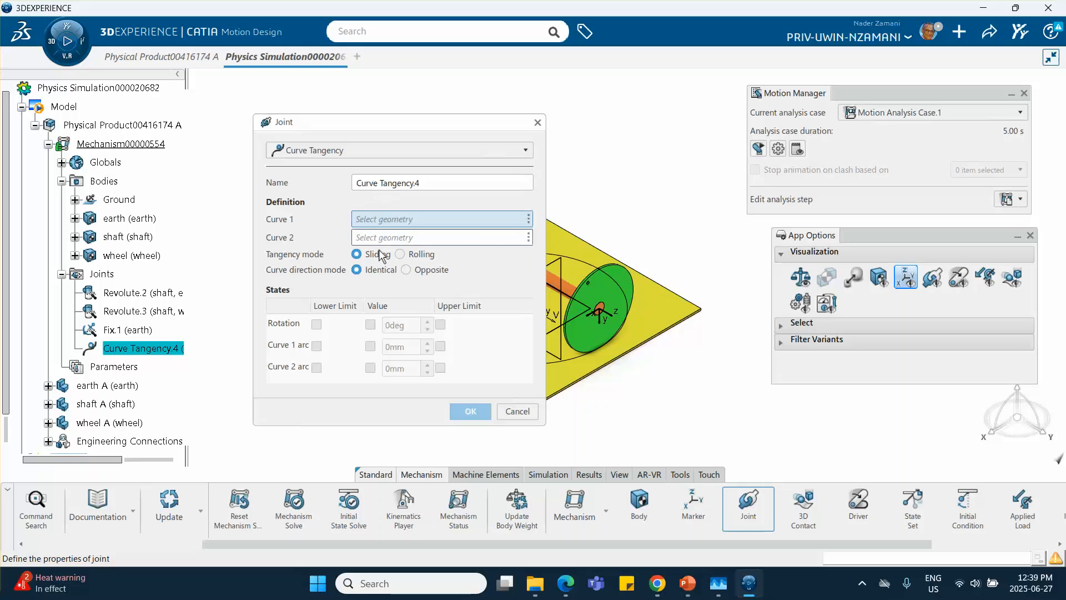
click(401, 254)
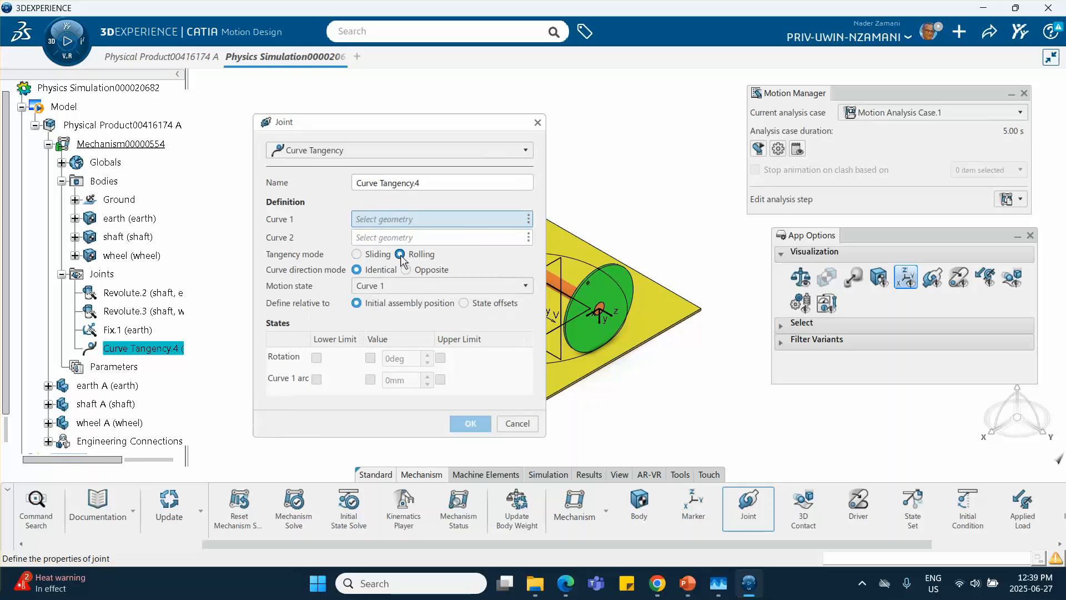
Assign the wheel's outer circular edge as Curve 1 and the large circle on the earth plate as Curve 2.
drag(427, 124, 792, 114)
middle_drag(539, 143, 406, 87)
click(395, 142)
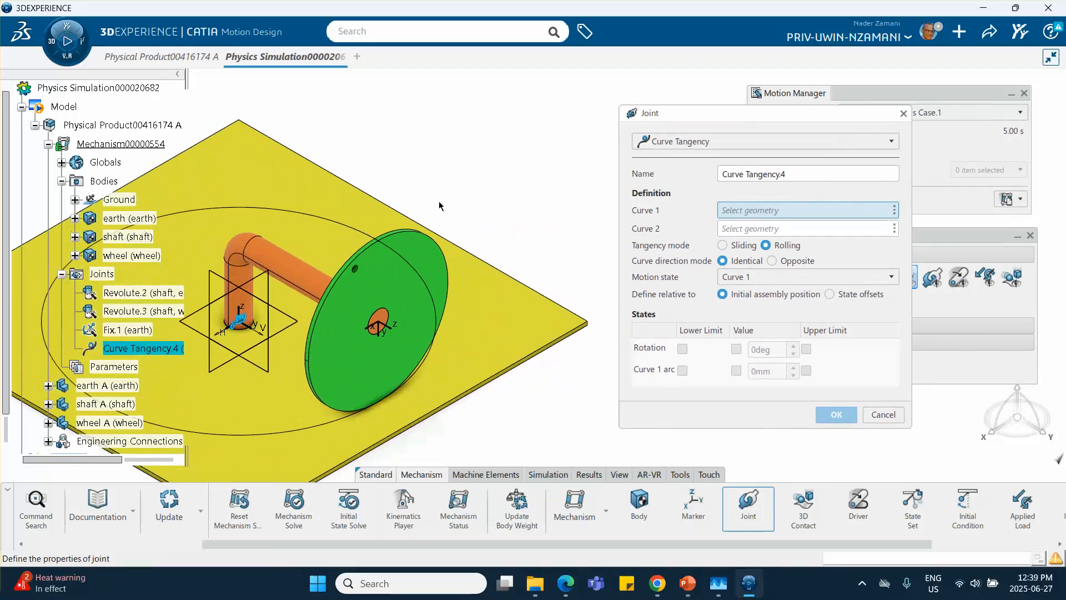
click(448, 258)
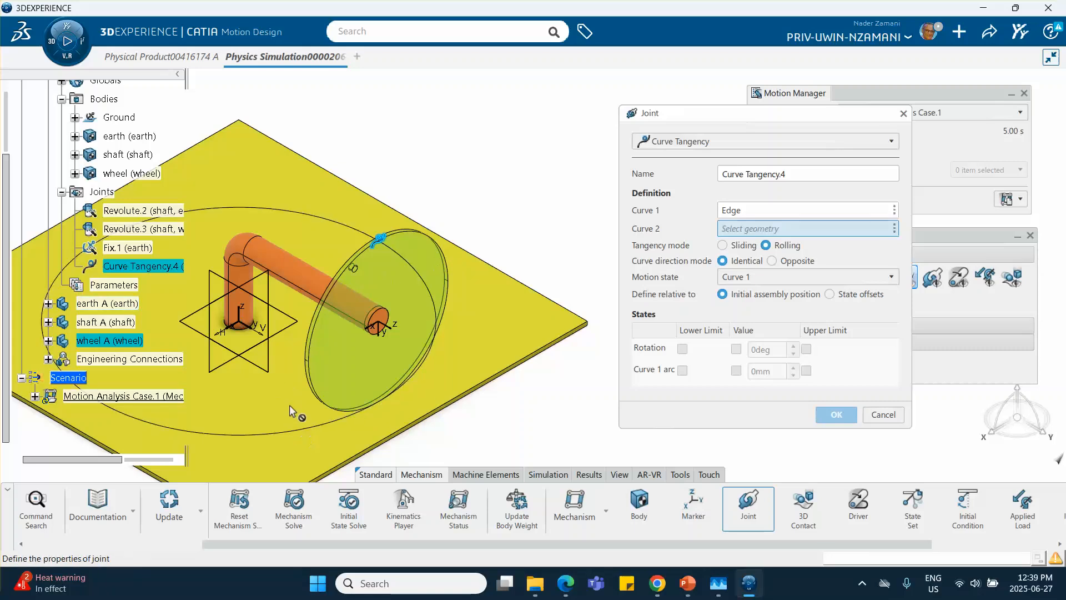
click(296, 435)
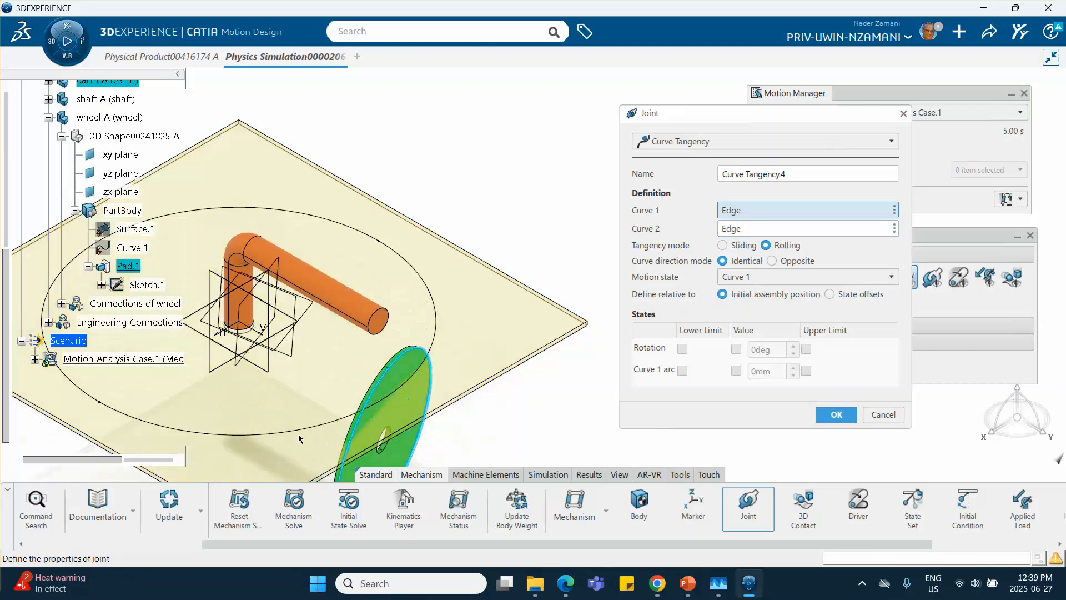
Set the joint's curve direction mode to Opposite, keep Curve 1 as the motion state, and confirm the Curve Tangency joint.
middle_drag(425, 335, 437, 257)
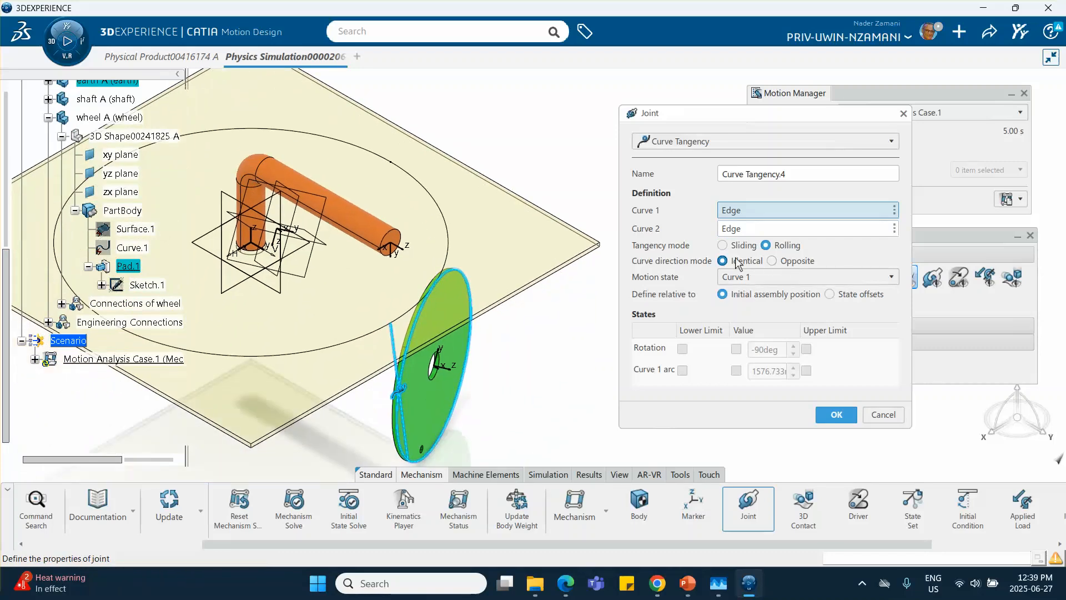
click(772, 262)
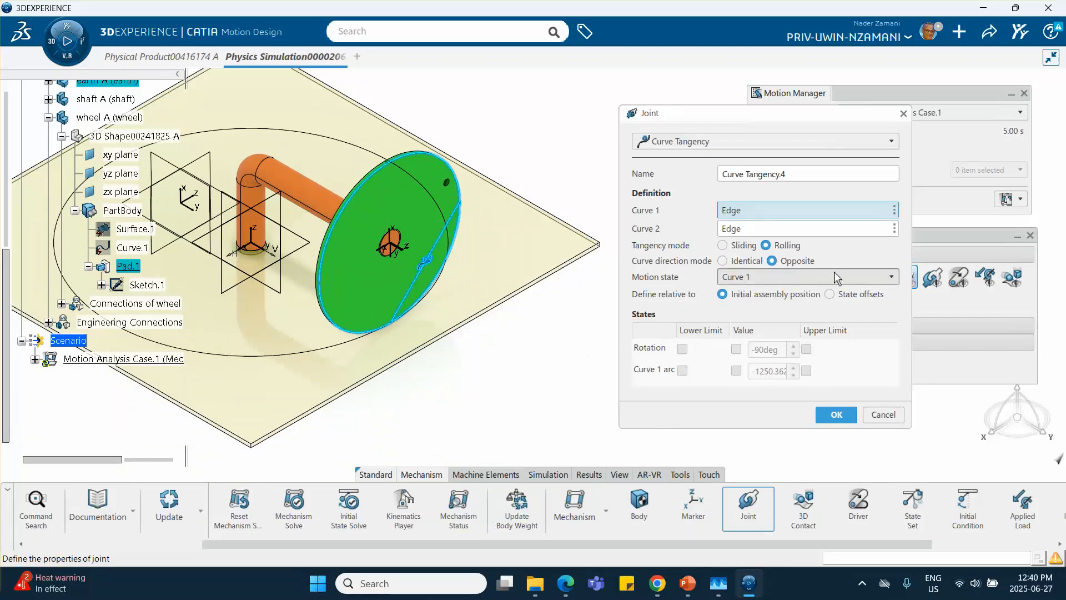
click(892, 277)
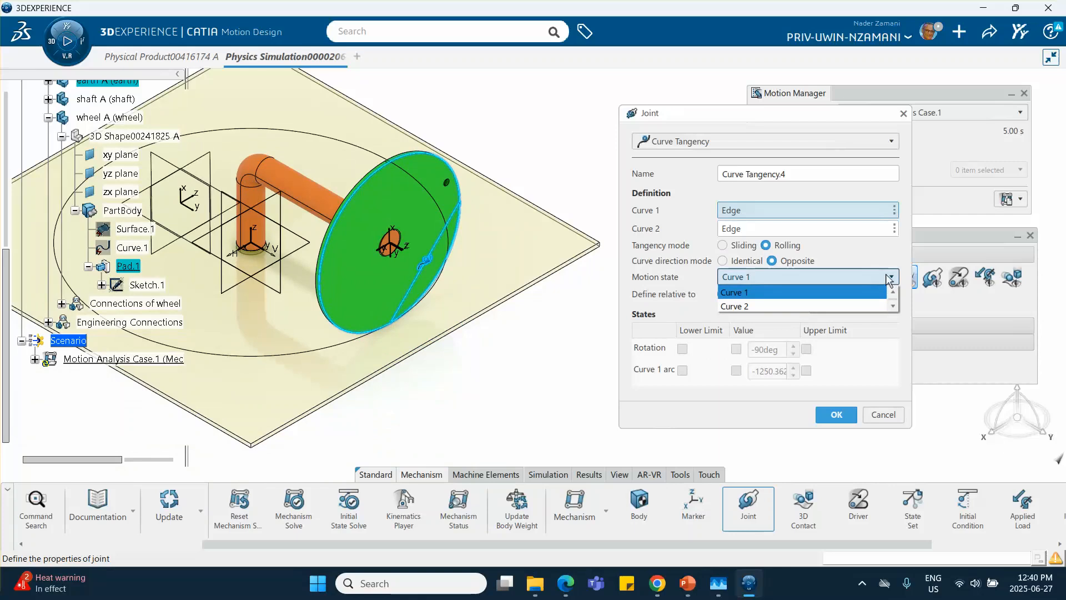
click(887, 275)
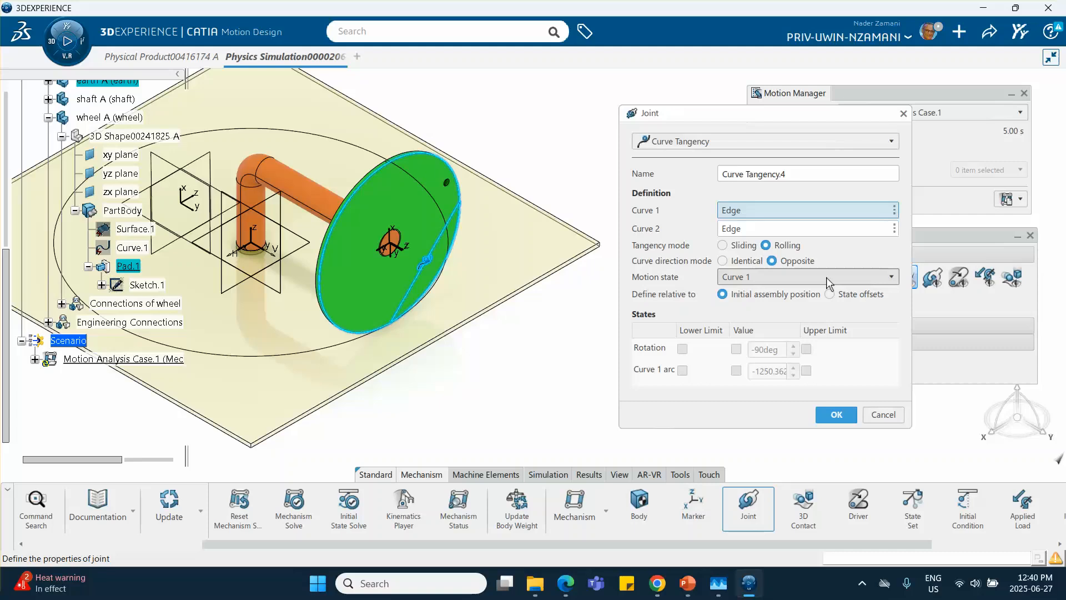
click(836, 414)
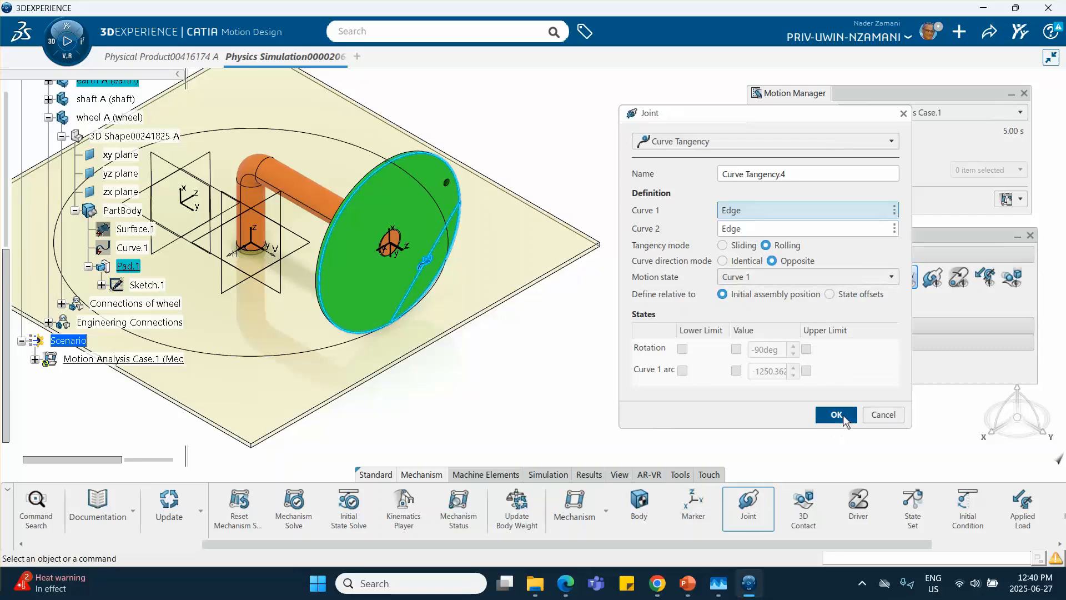
Change the dynamic analysis step of Motion Analysis Case.1 to a kinematic step.
middle_drag(501, 356, 672, 371)
middle_drag(229, 236, 293, 243)
click(287, 221)
scroll(125, 213, up, 3)
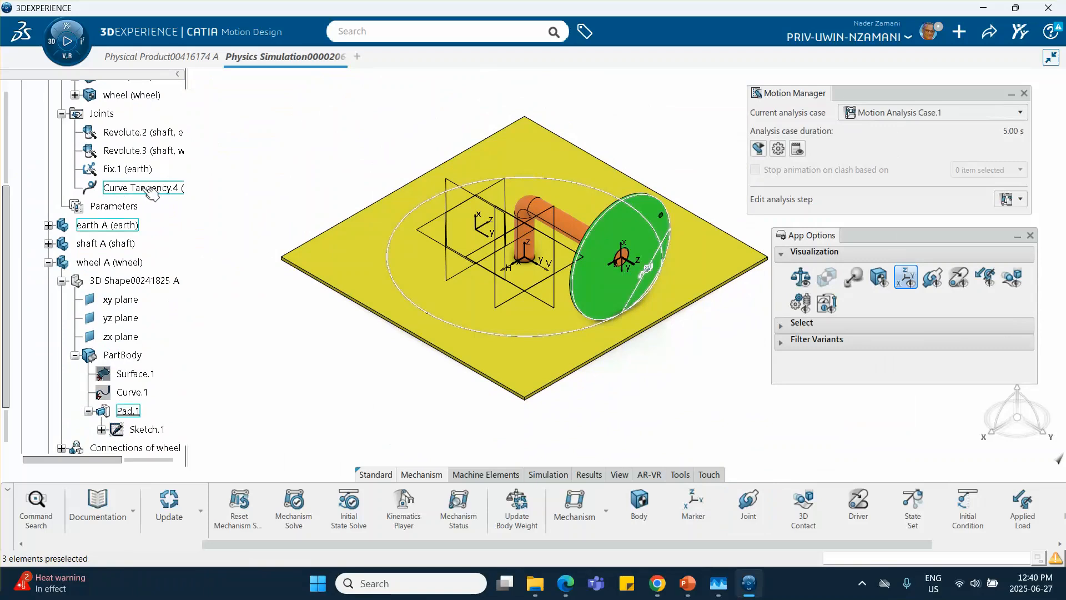
scroll(130, 203, down, 3)
scroll(130, 206, down, 2)
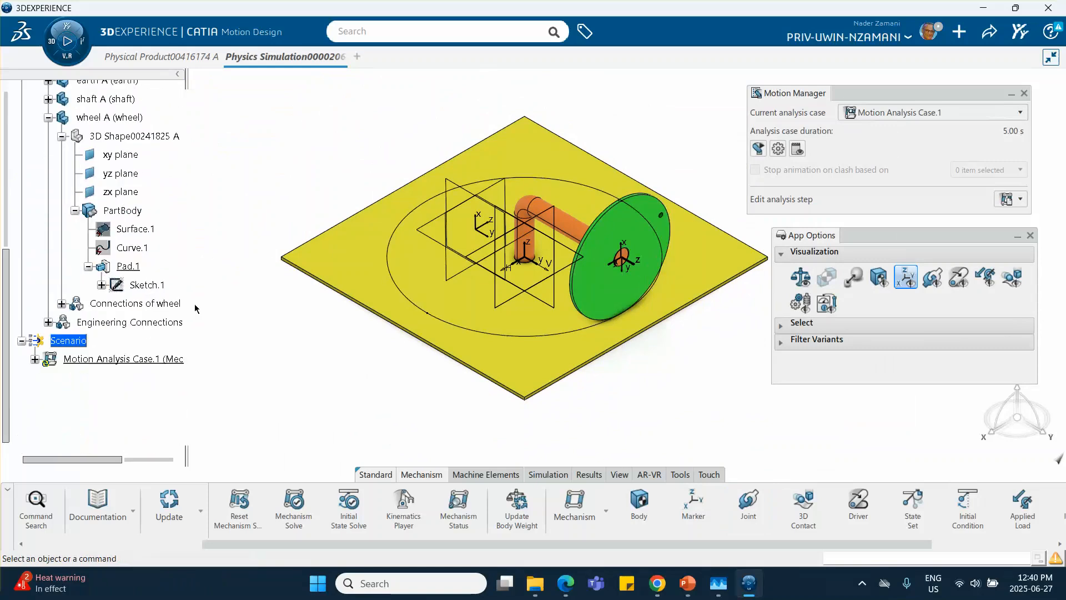
click(35, 360)
click(48, 378)
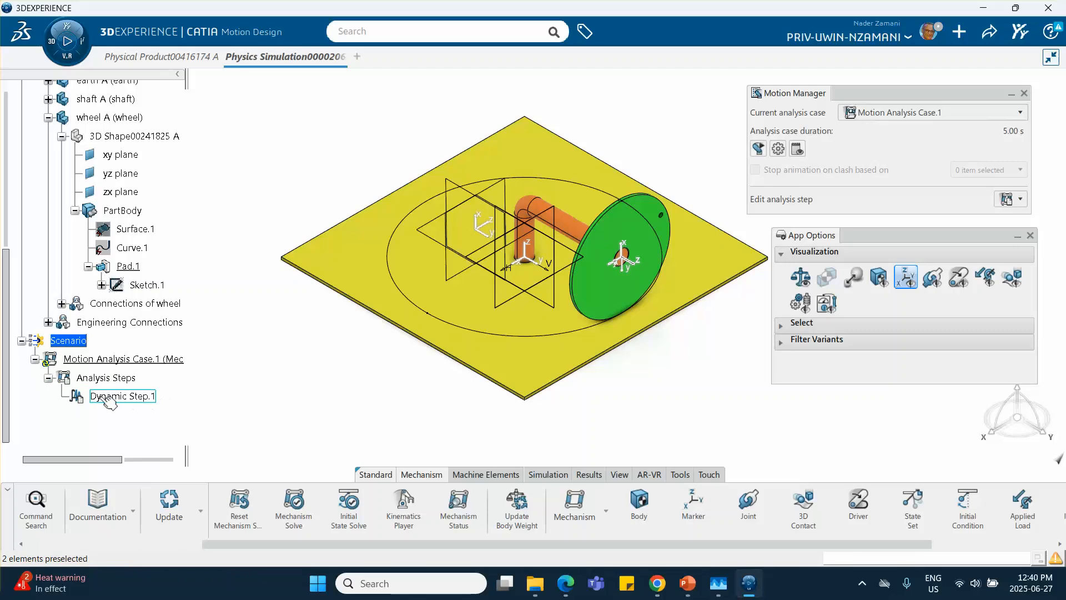
double_click(136, 402)
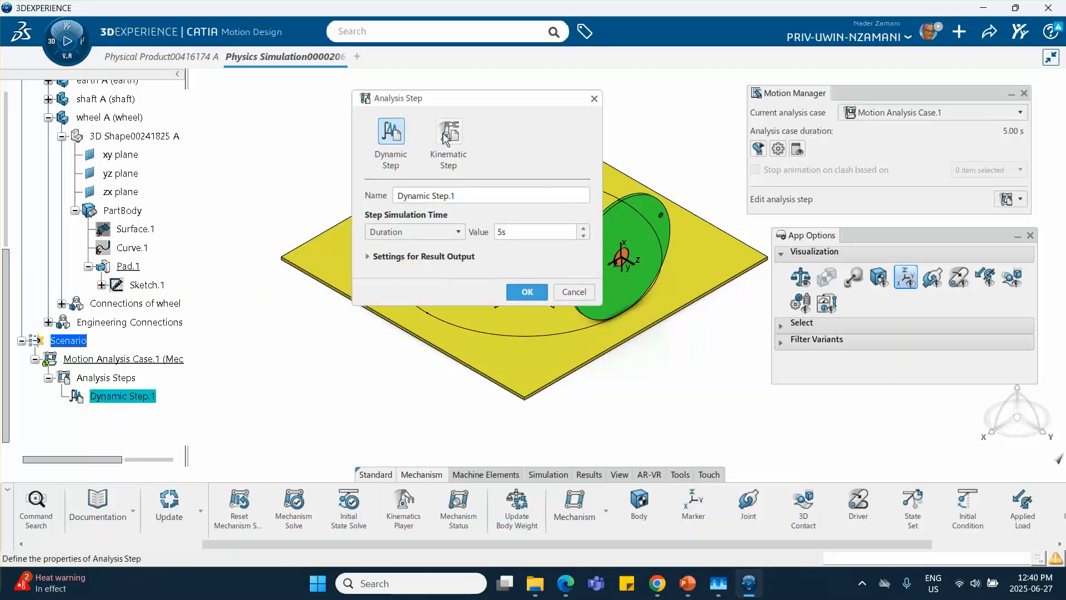
click(459, 142)
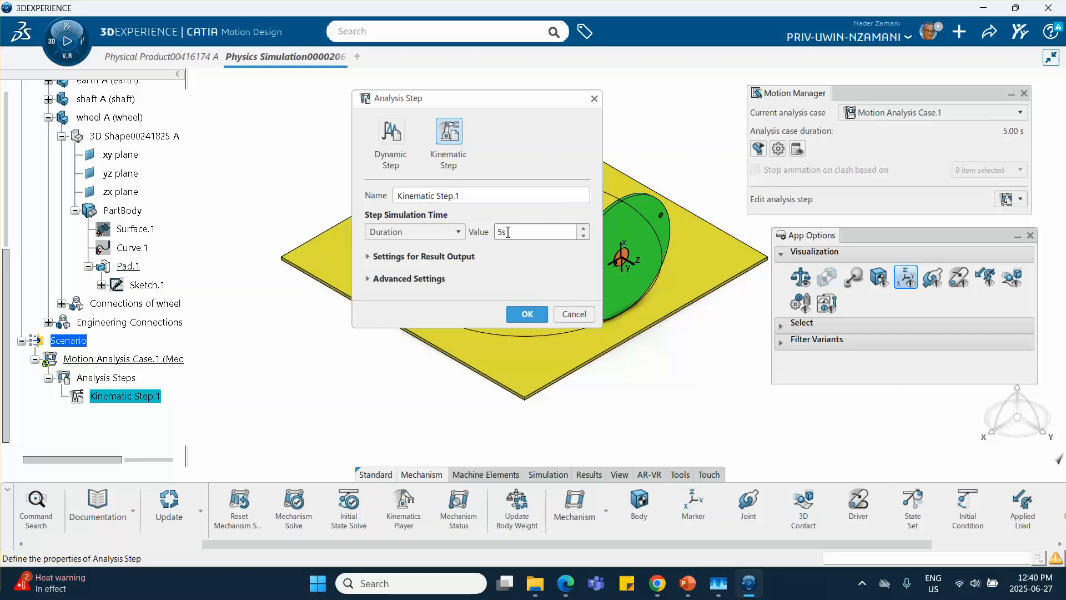
Set the kinematic step's computation to Positions, velocities and accelerations, keeping the 5 s duration, and confirm the analysis step.
click(369, 279)
click(448, 297)
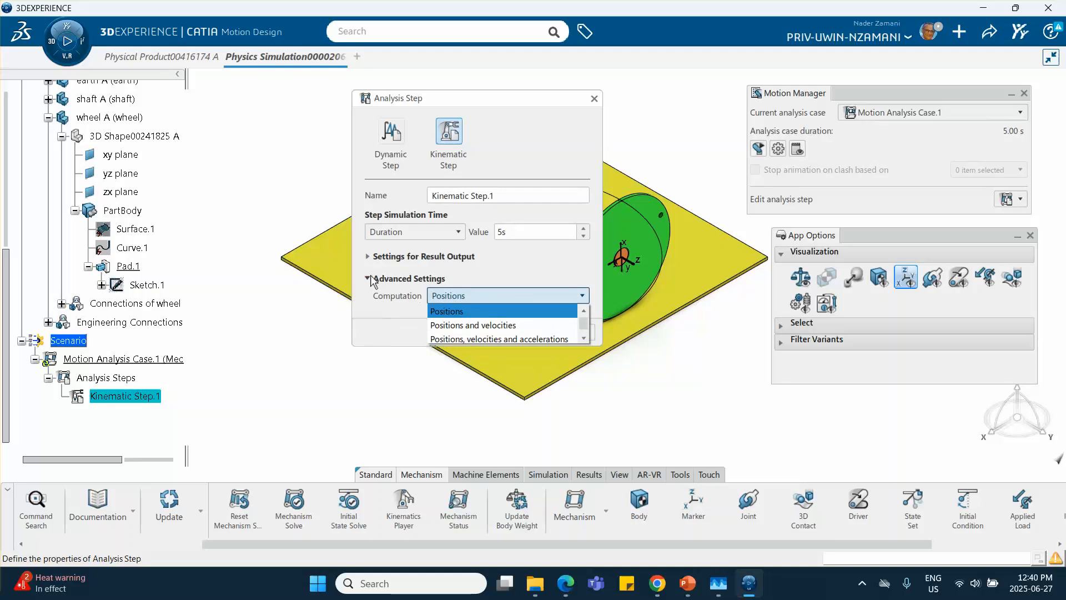
click(465, 338)
click(524, 332)
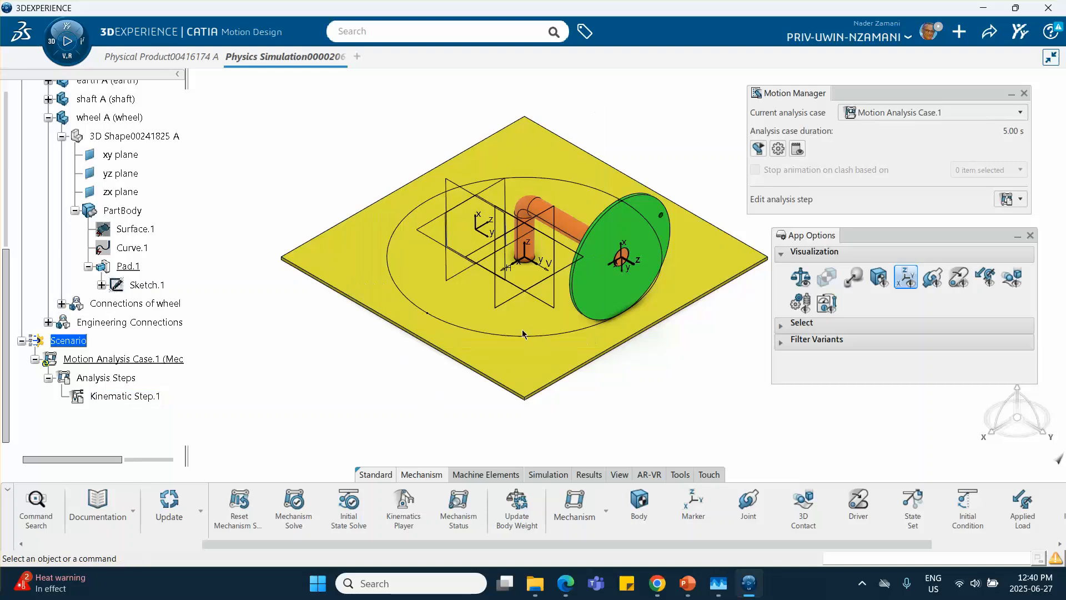
Add a motion driver on the revolute joint between the shaft and the earth plate.
middle_drag(476, 241, 403, 209)
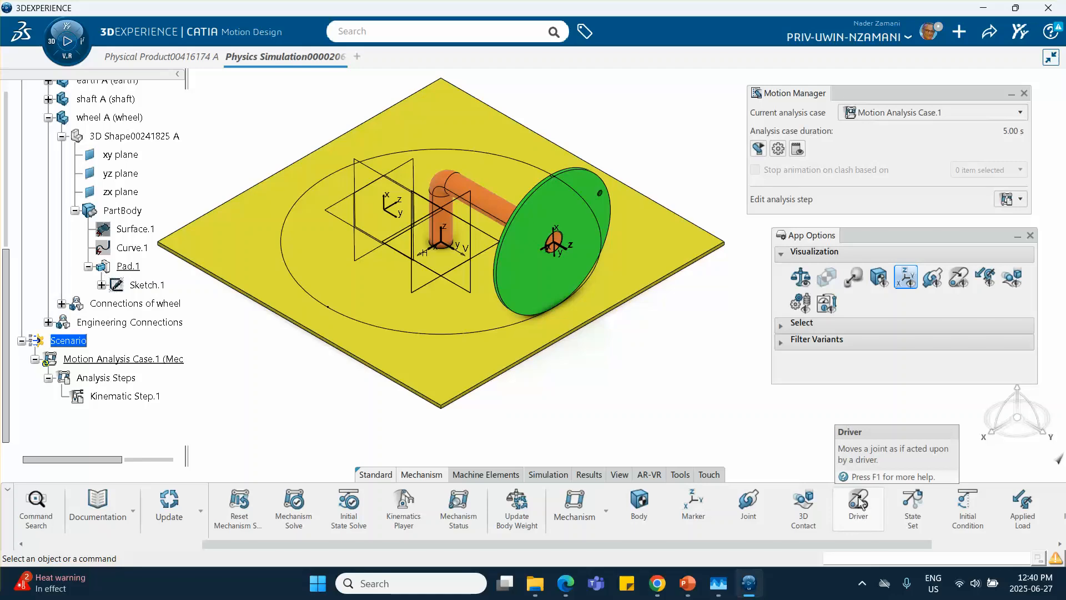
click(859, 512)
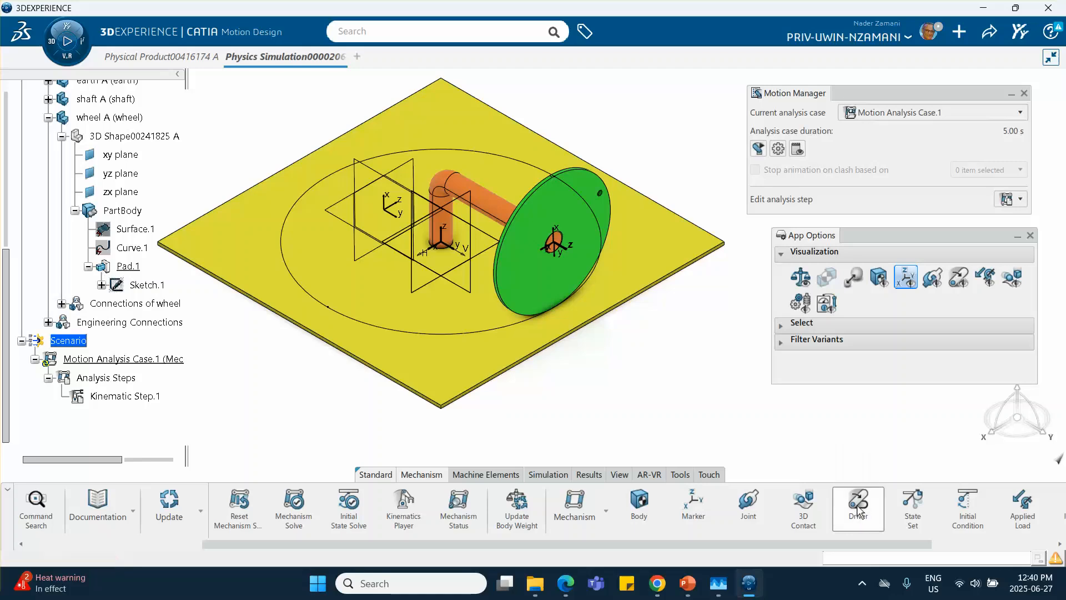
middle_drag(424, 265, 542, 305)
scroll(112, 239, up, 5)
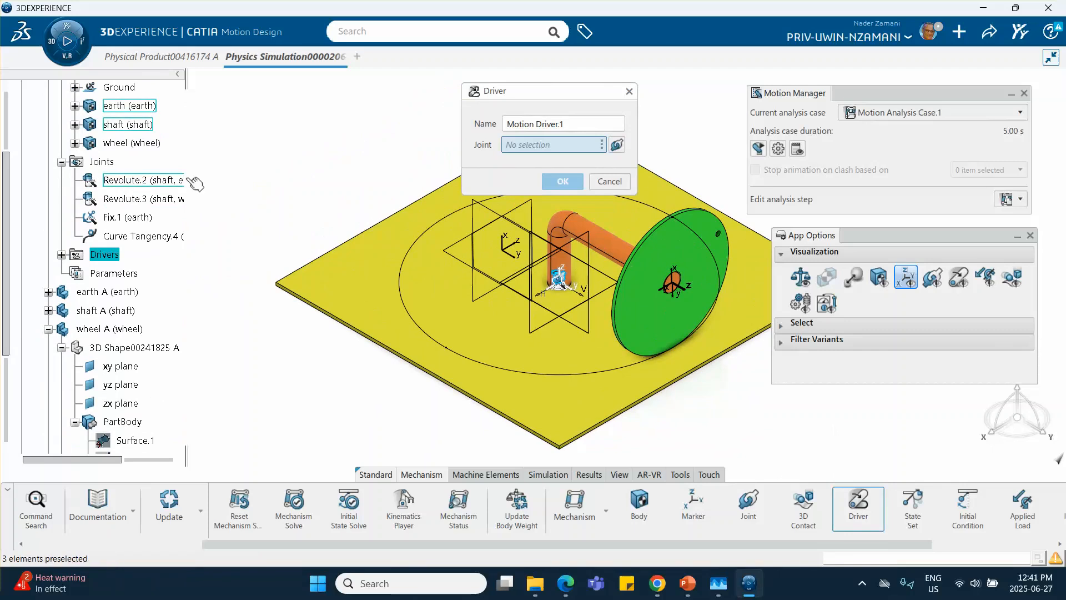
click(127, 184)
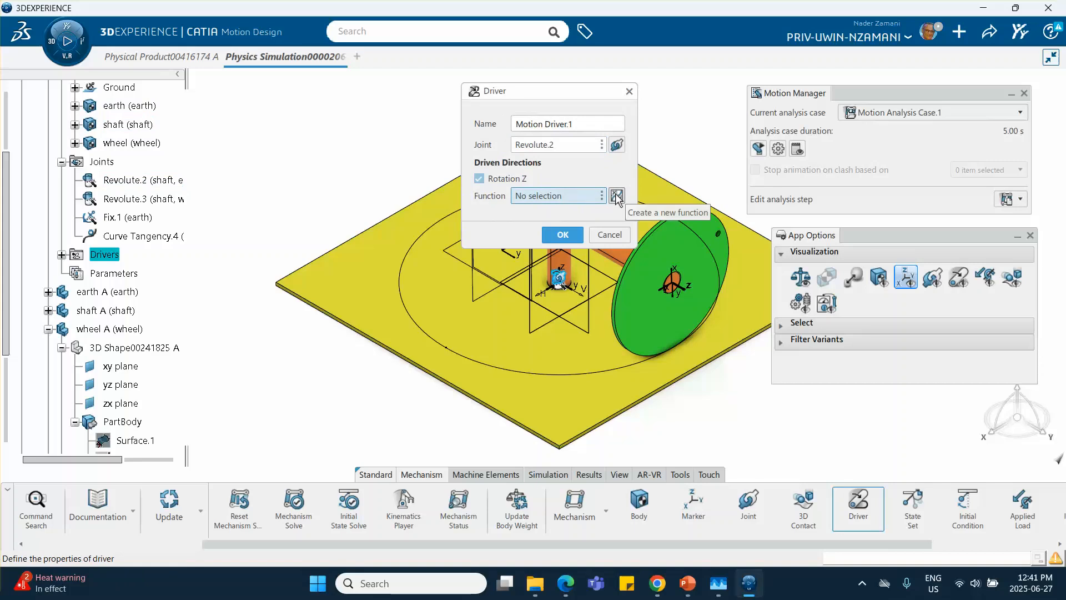
Create a constant angular velocity function of 2 rad_s for the driver's Z rotation, check its plot, and confirm the driver.
click(616, 197)
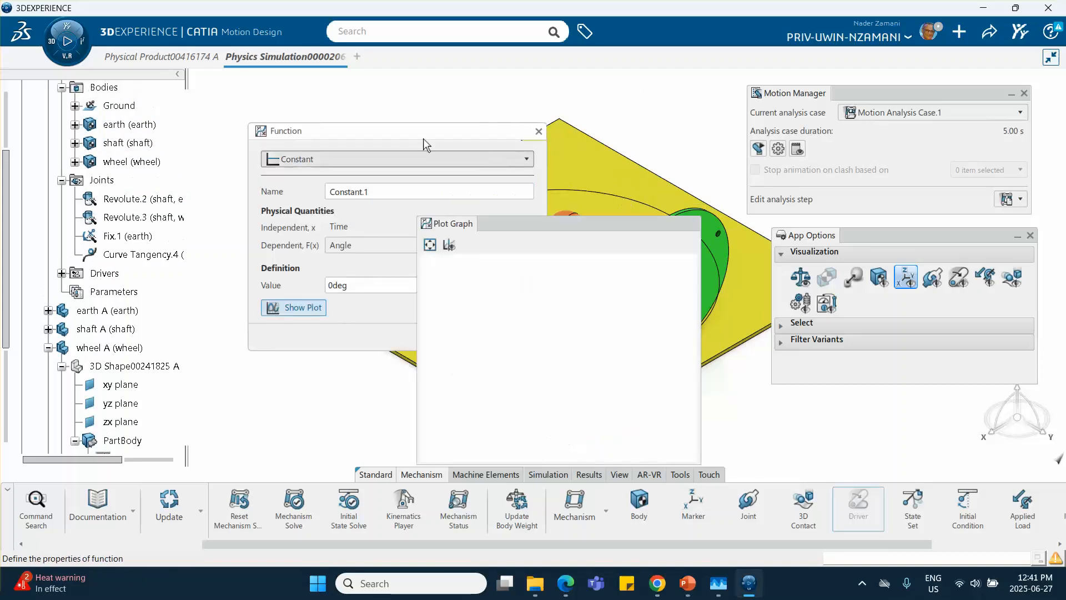
drag(548, 231, 722, 156)
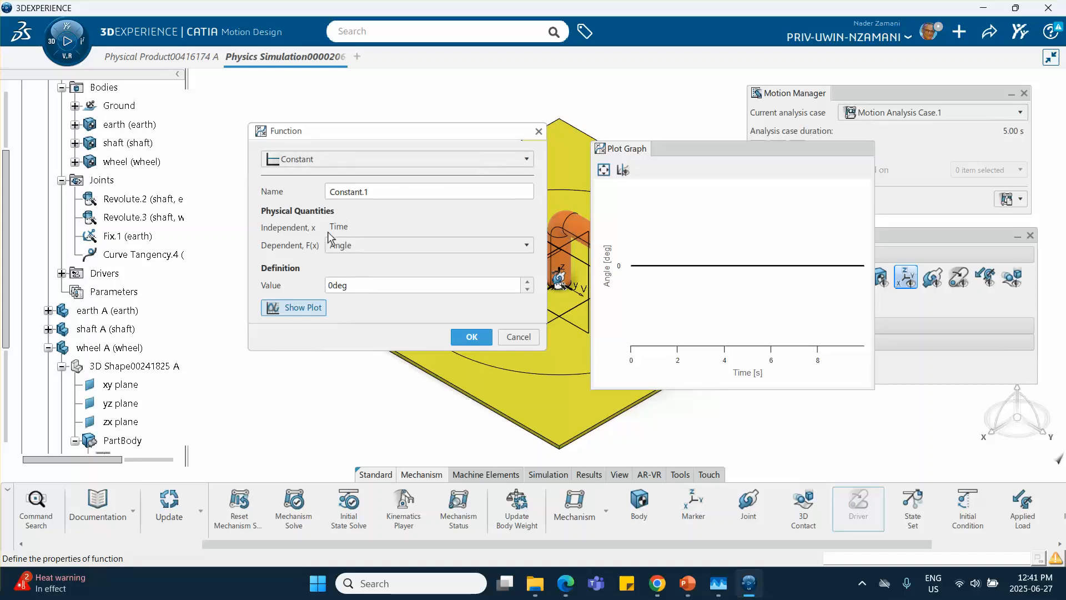
click(366, 251)
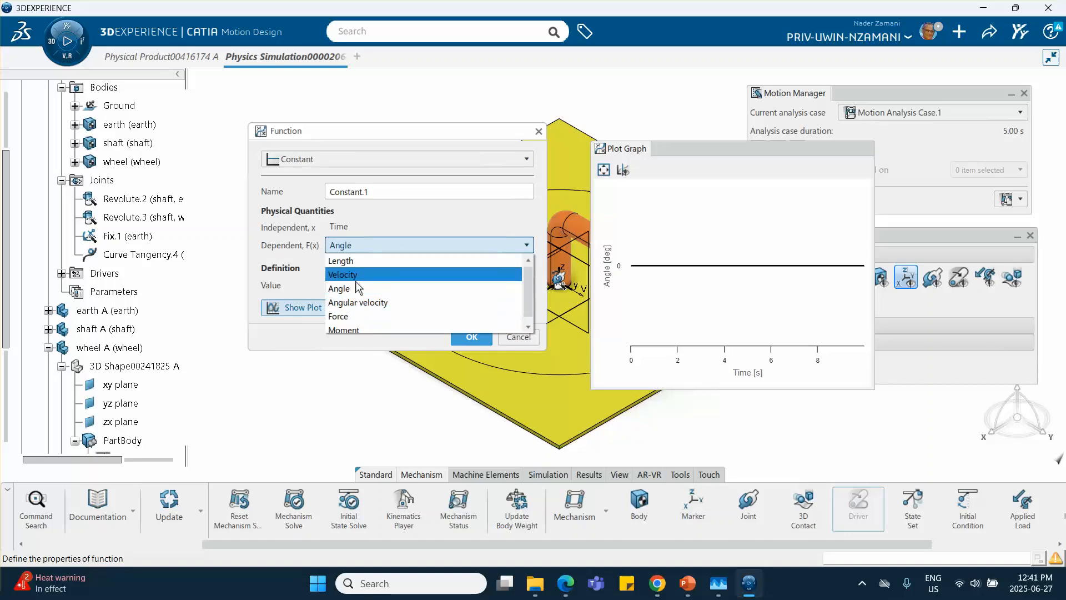
click(355, 305)
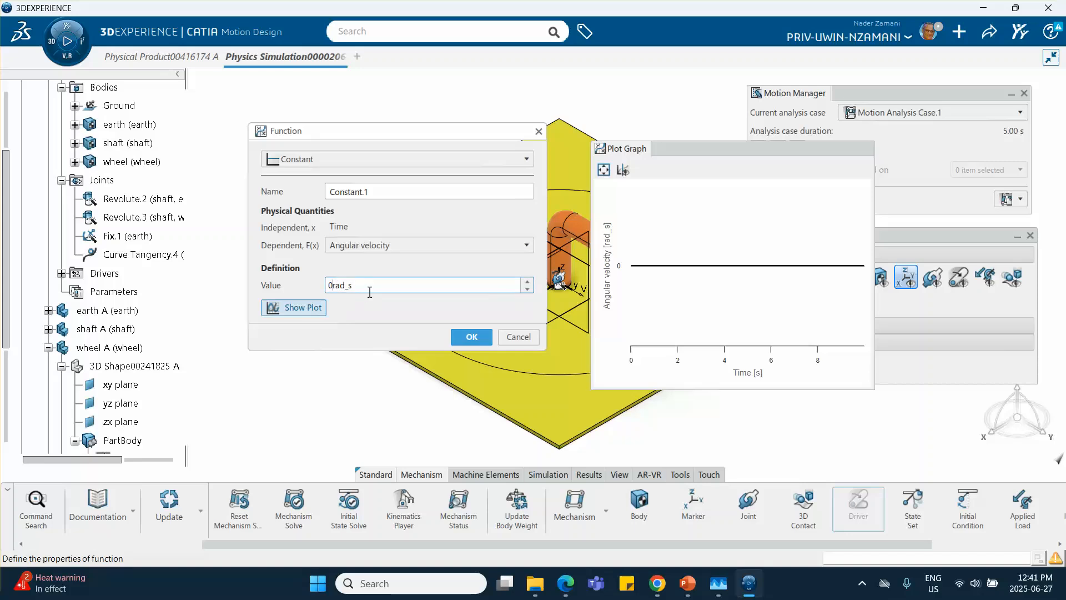
text(2)
click(303, 309)
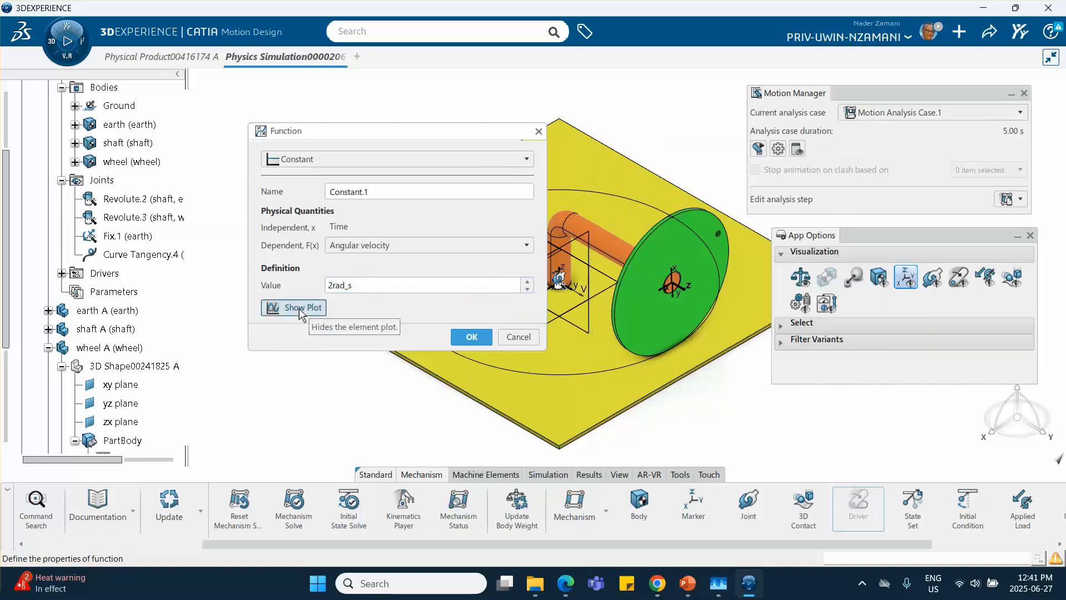
click(300, 309)
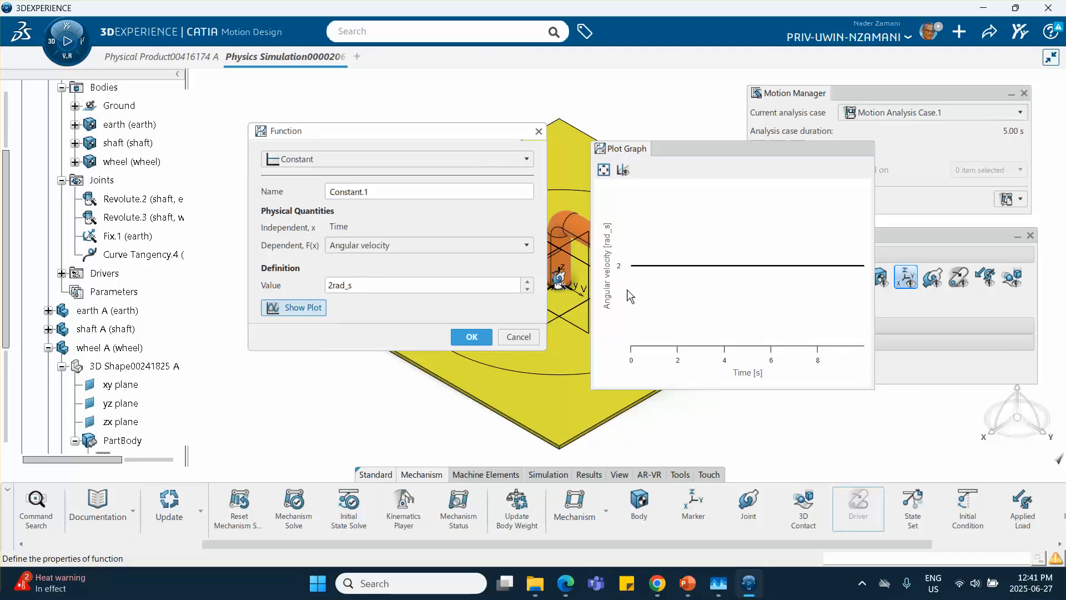
click(472, 337)
click(562, 255)
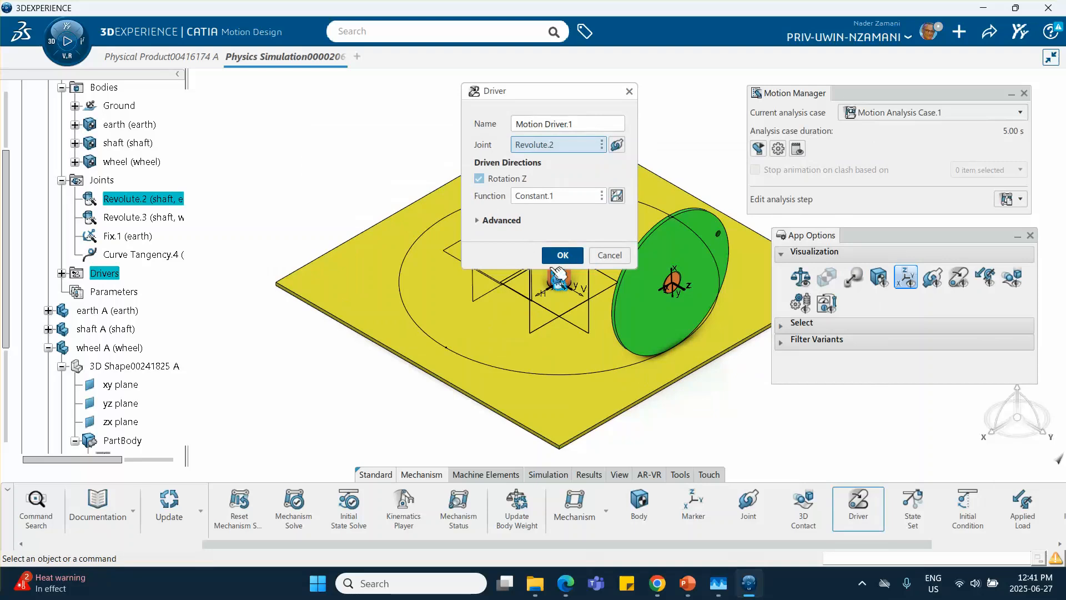
Solve the motion case in the Motion Manager to preview the rolling wheel, and return the mechanism to its initial position.
middle_drag(550, 317, 490, 273)
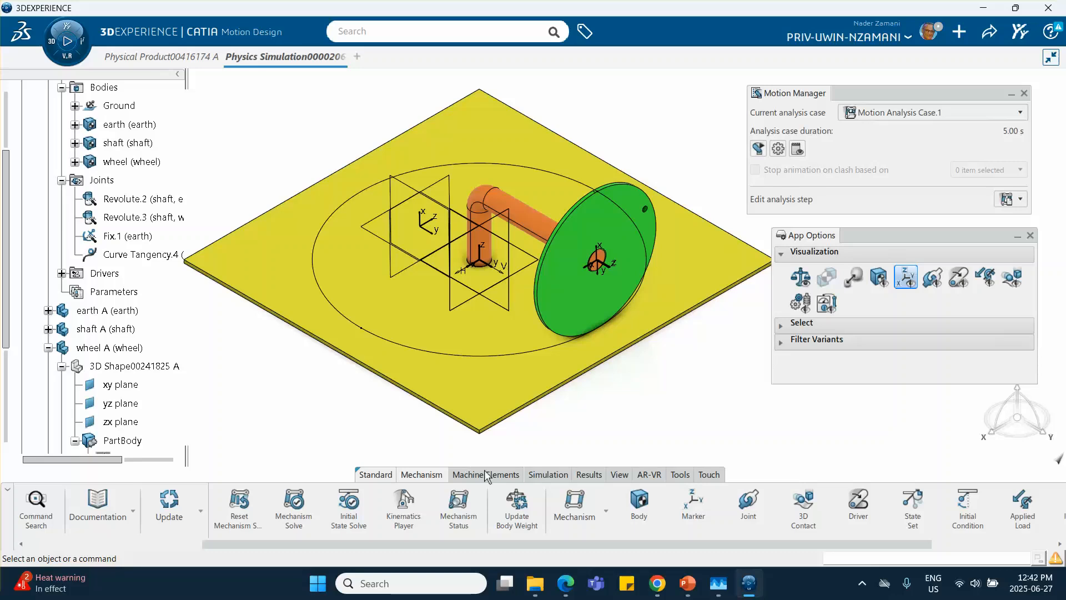
click(555, 478)
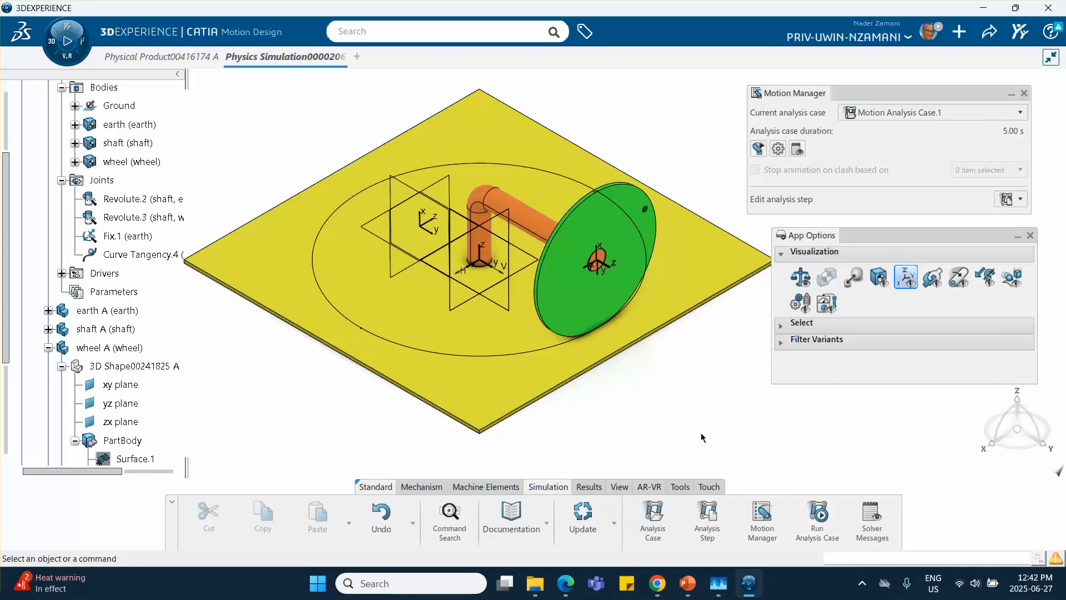
click(758, 149)
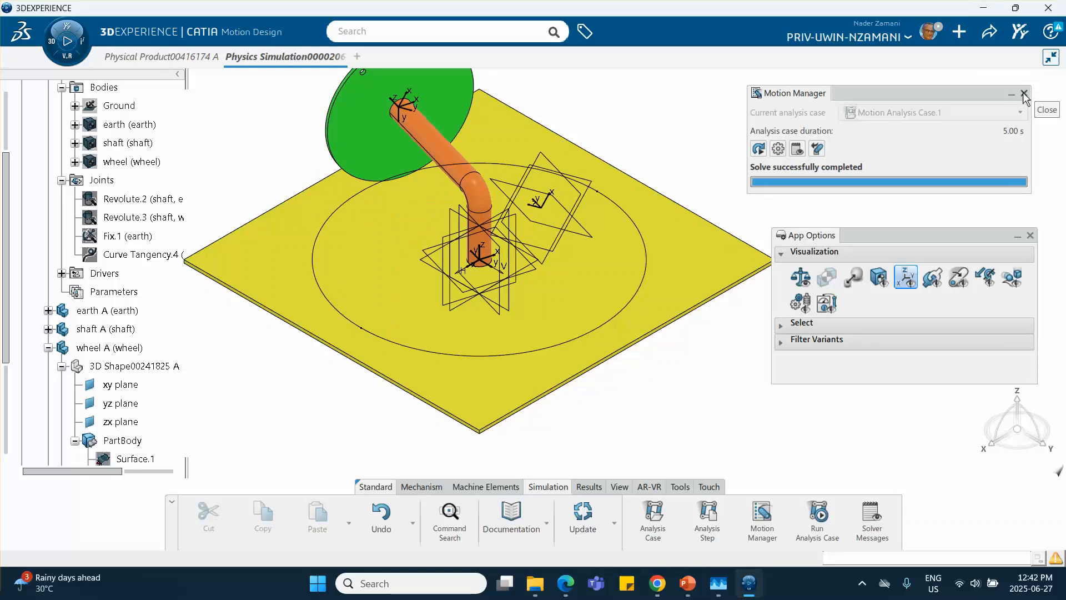
click(817, 149)
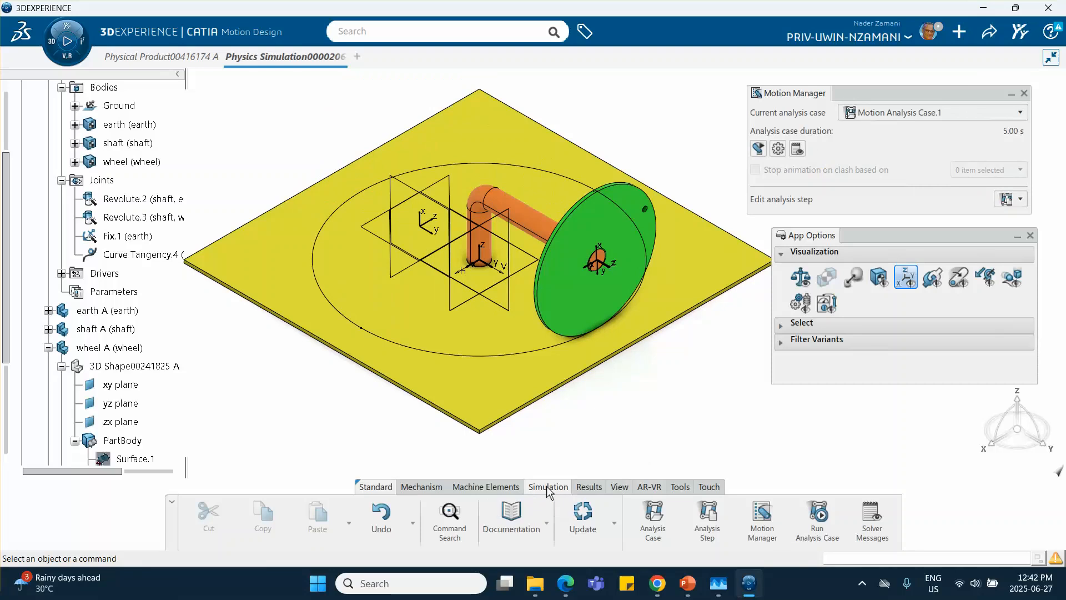
Run the motion analysis case and expand its results down to the analysis step results.
click(819, 516)
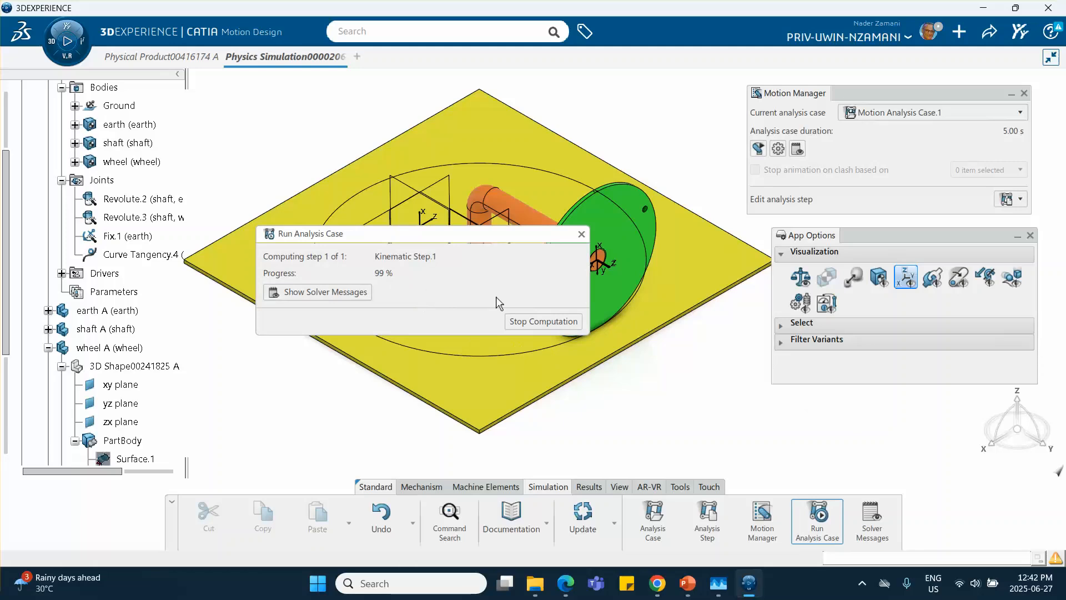
click(581, 235)
scroll(57, 301, down, 6)
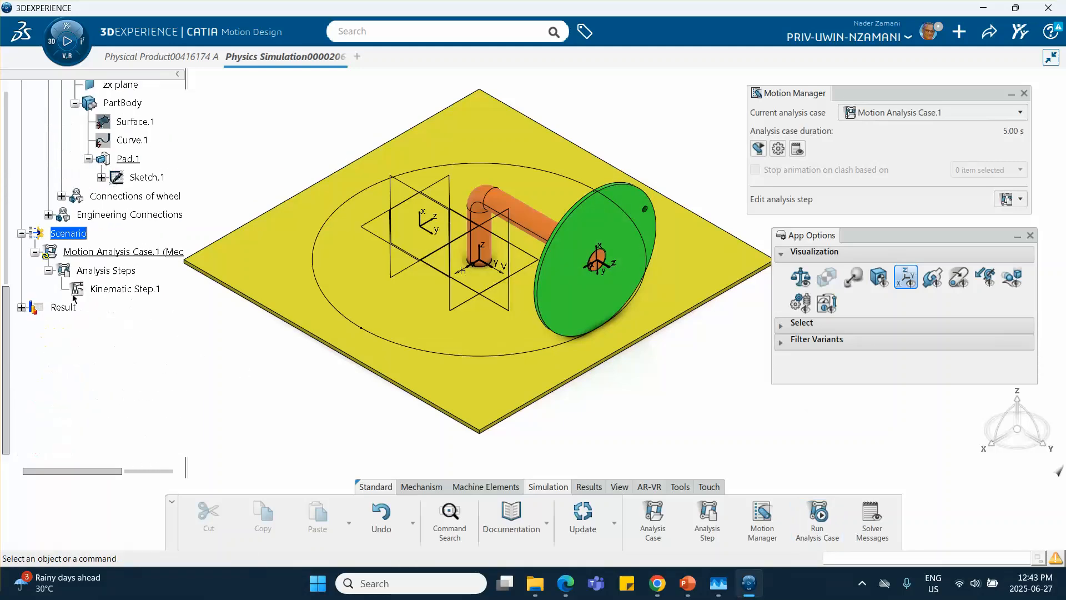
click(131, 289)
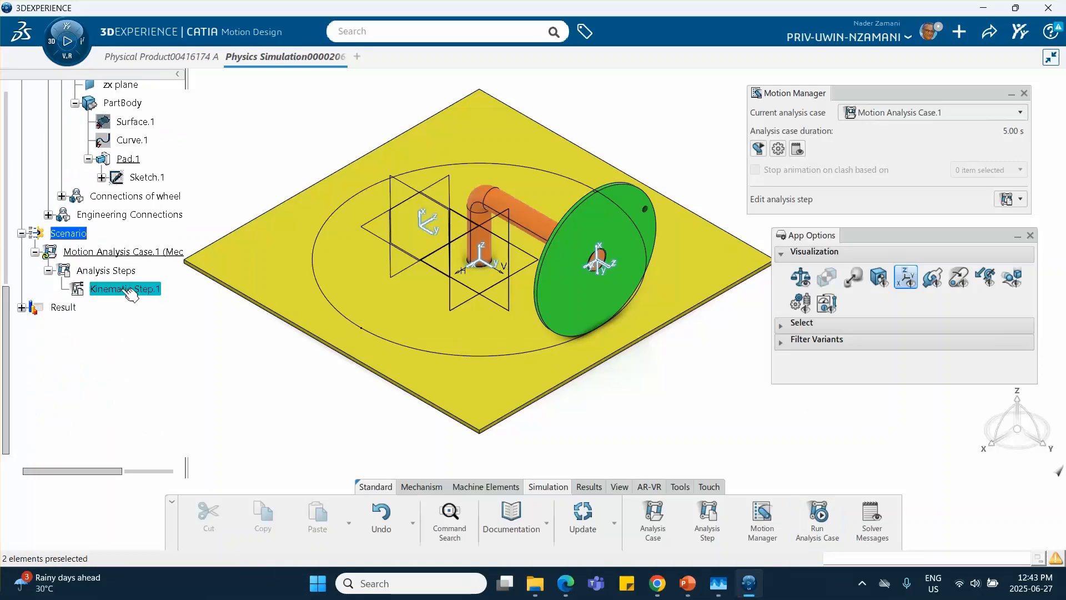
click(22, 309)
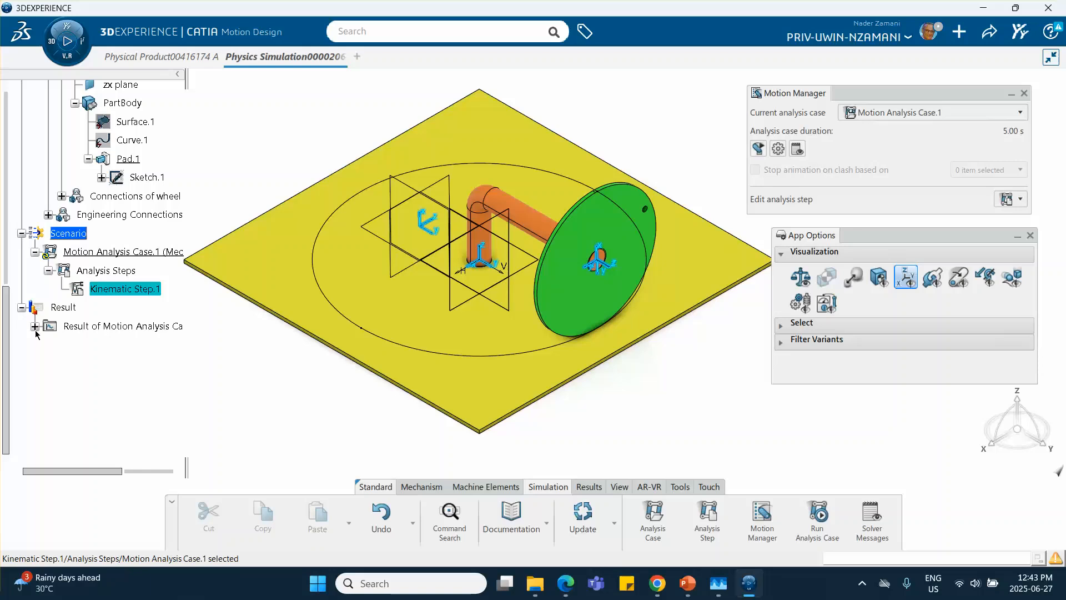
click(34, 327)
click(48, 345)
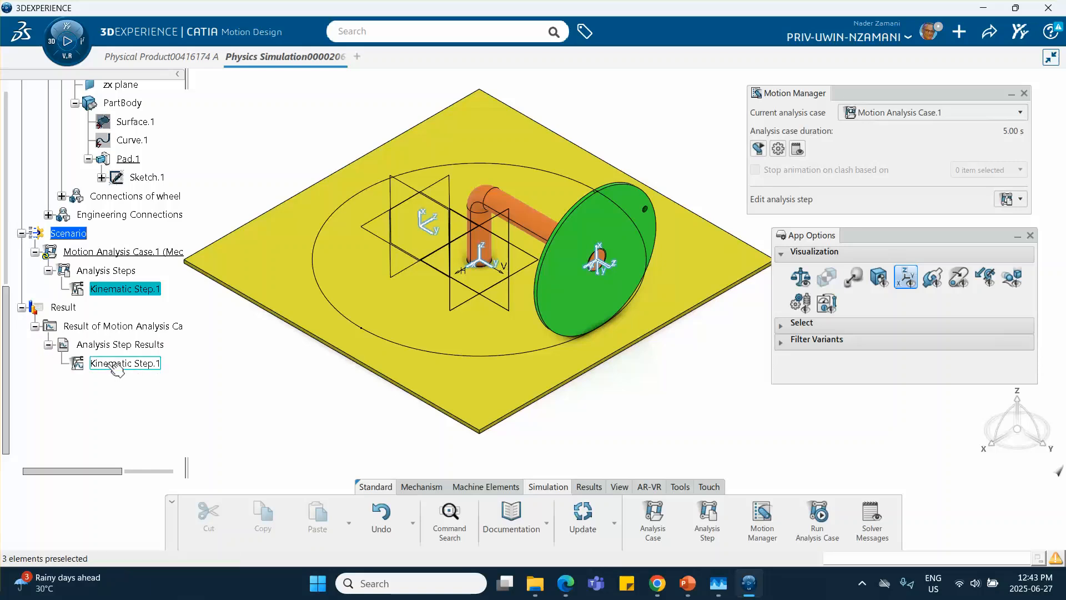
Play the kinematic step result's animation in a continuous loop and in reverse, and close the player.
click(150, 368)
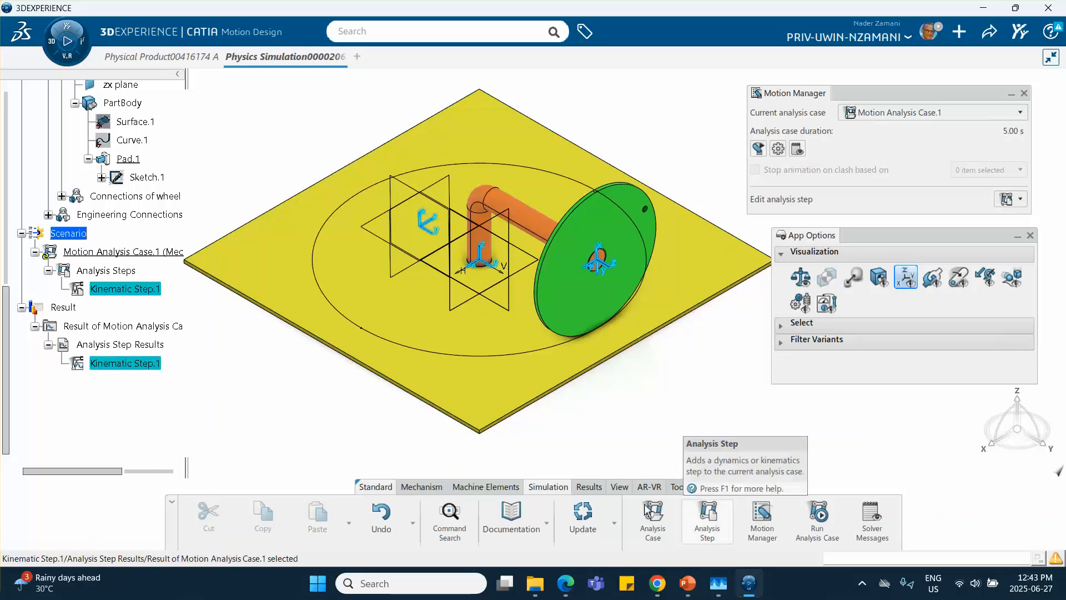
click(590, 488)
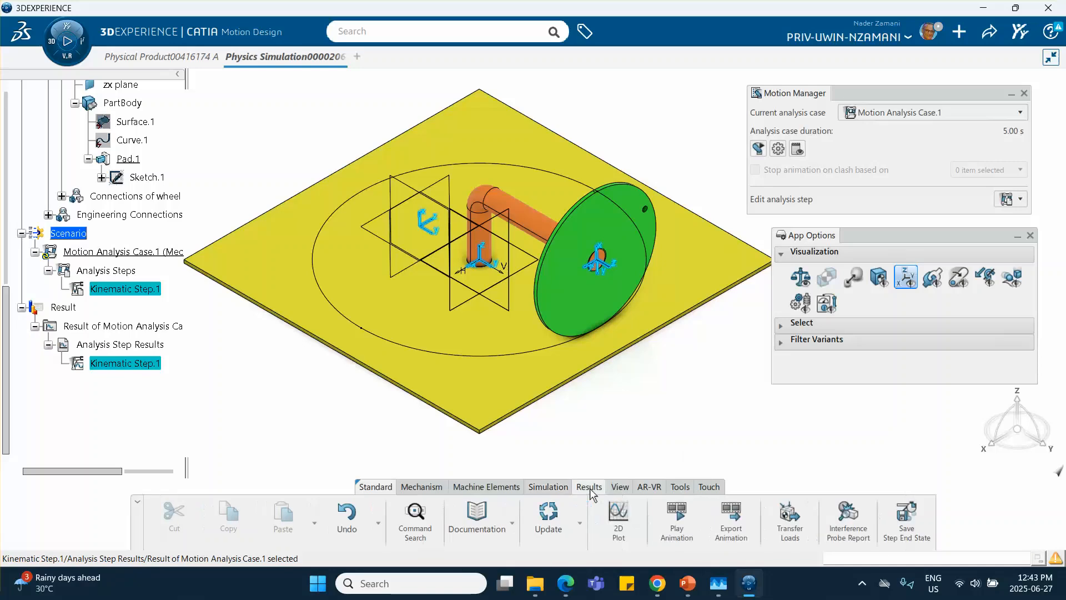
click(685, 523)
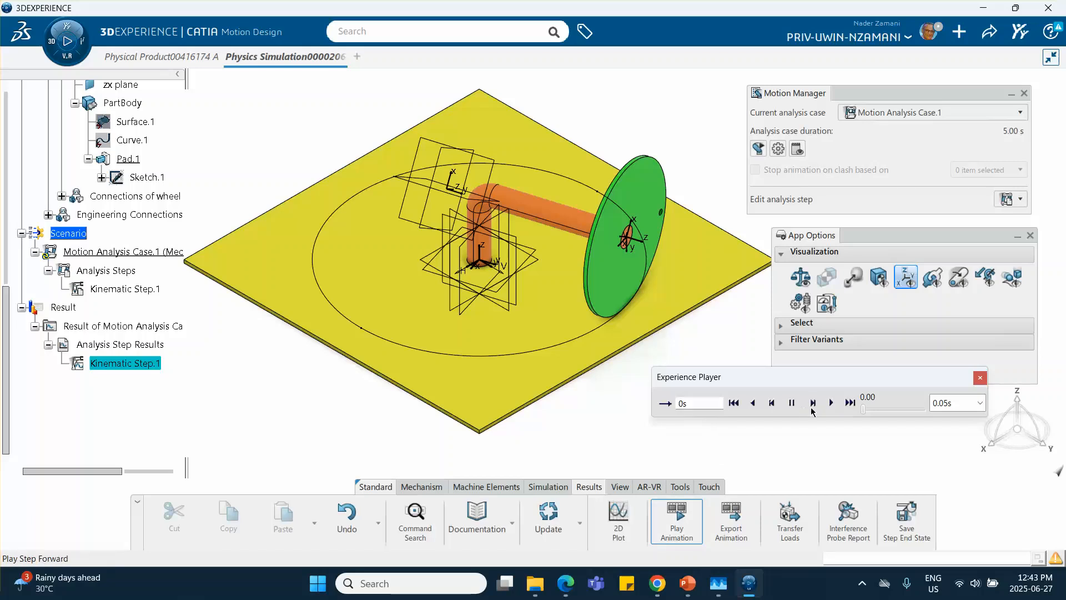
click(666, 405)
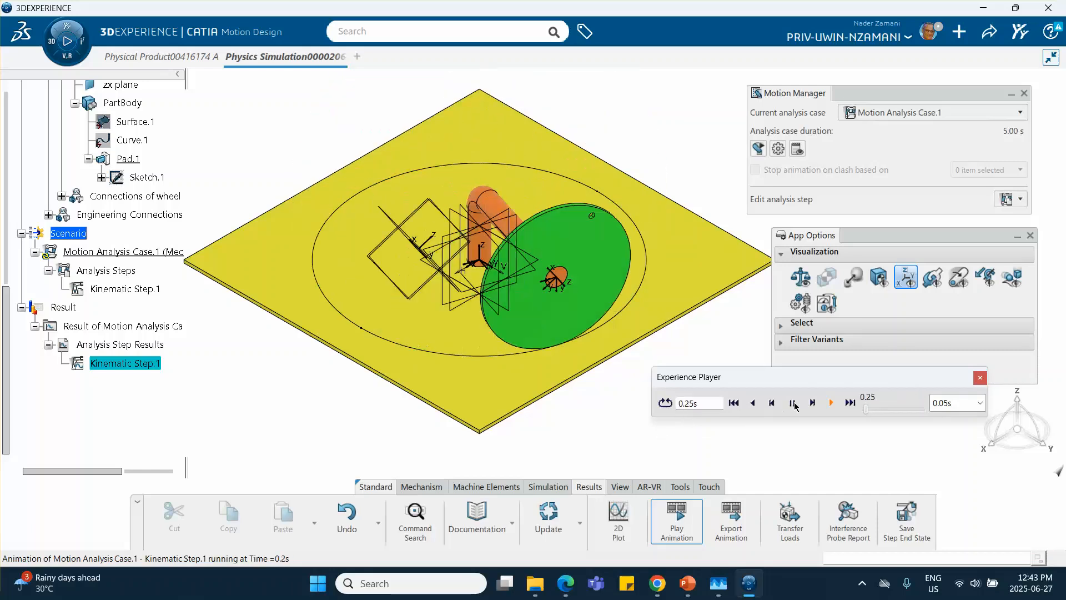
click(752, 403)
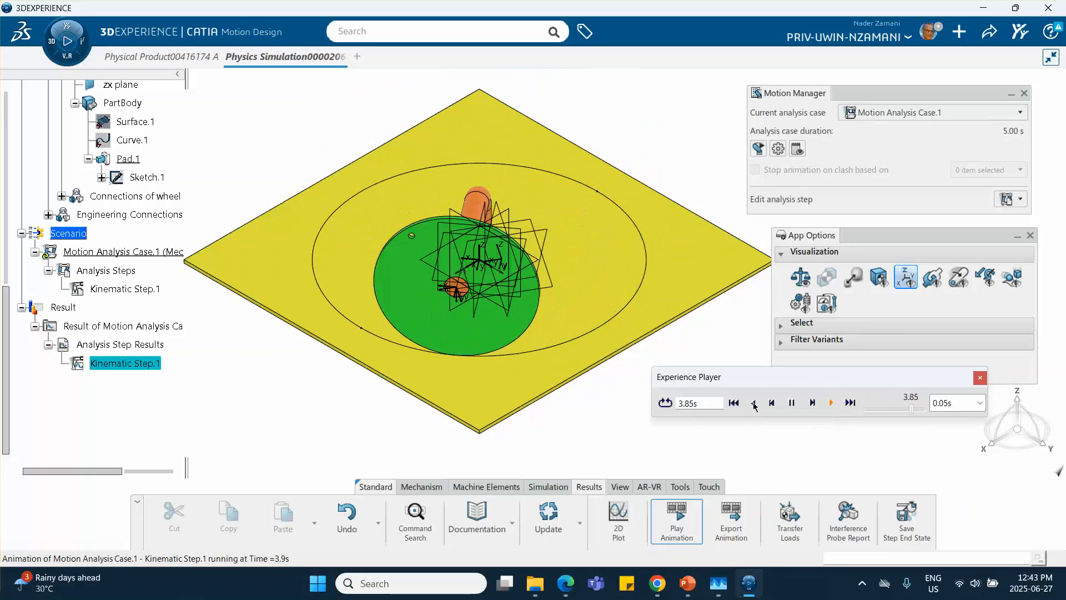
click(980, 378)
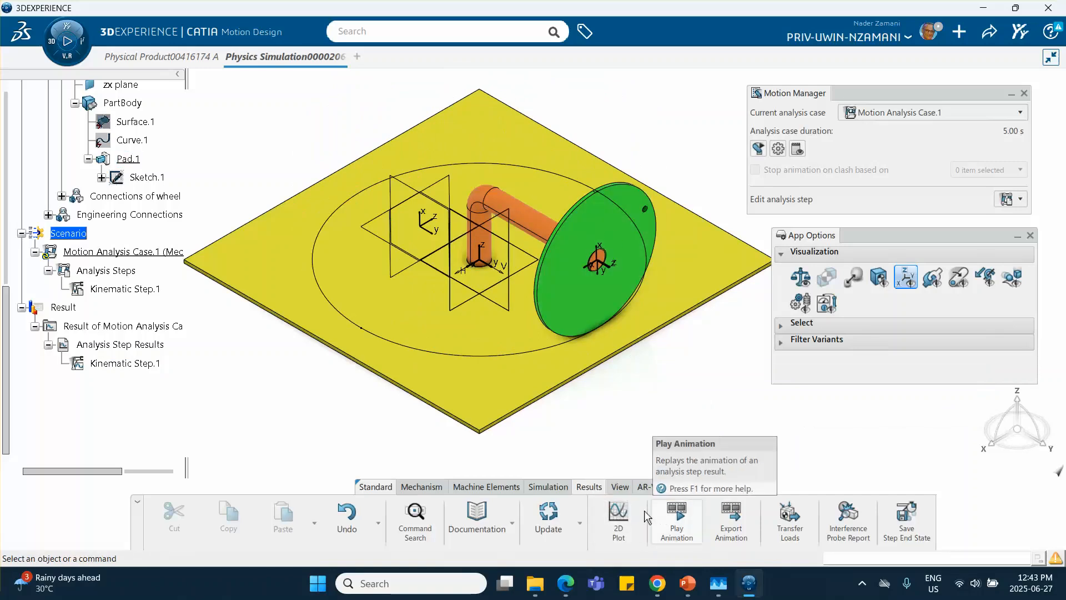
Create a 2D plot of Kinematic Step.1 showing the wheel body's angular velocity about Z.
click(628, 518)
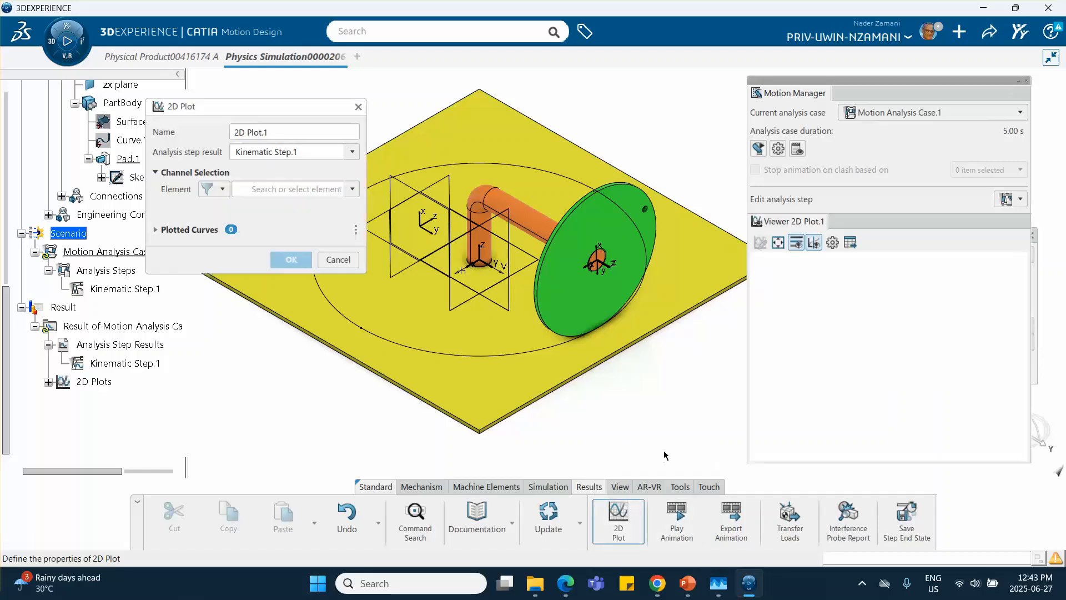
click(353, 189)
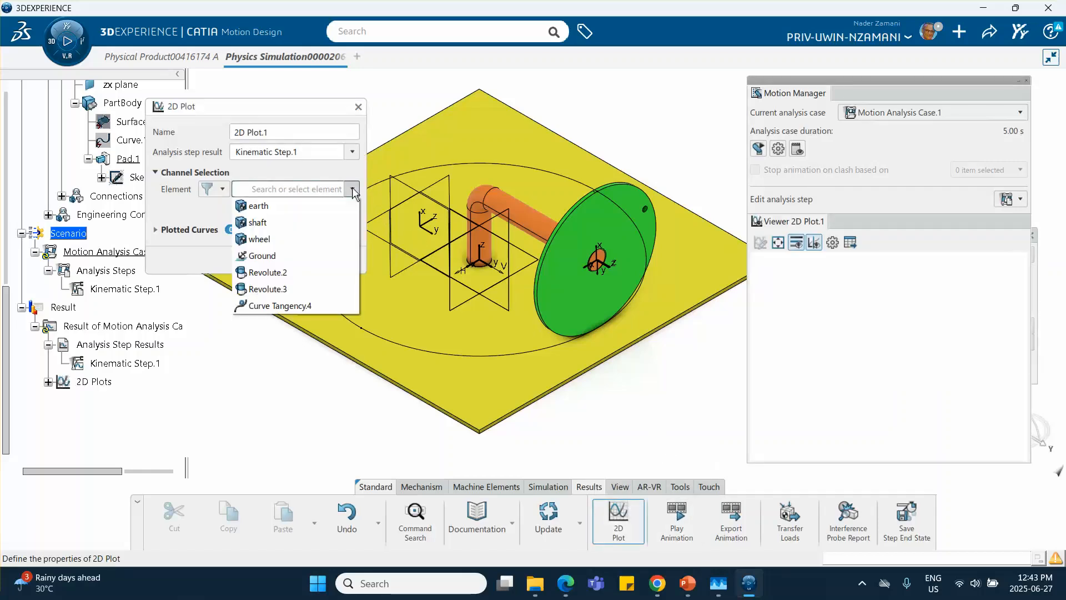
click(289, 241)
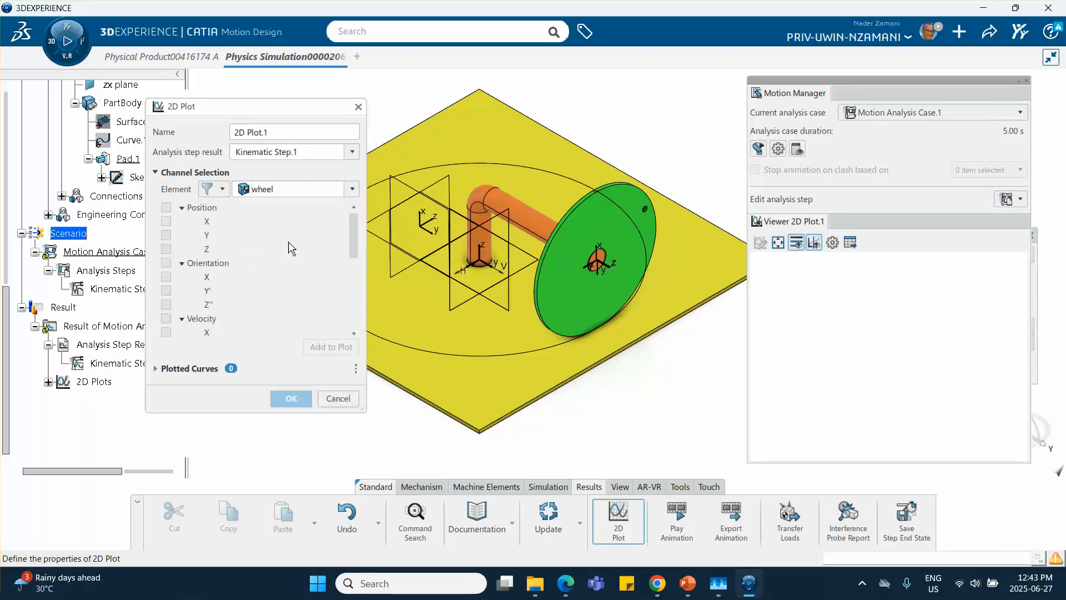
scroll(229, 275, down, 3)
scroll(228, 276, down, 1)
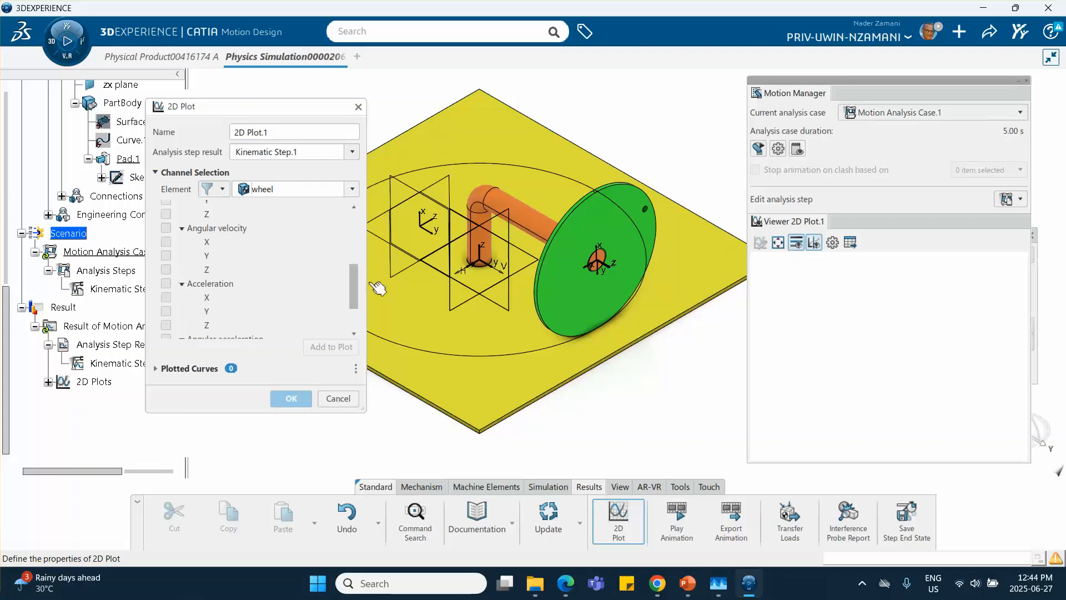
click(165, 269)
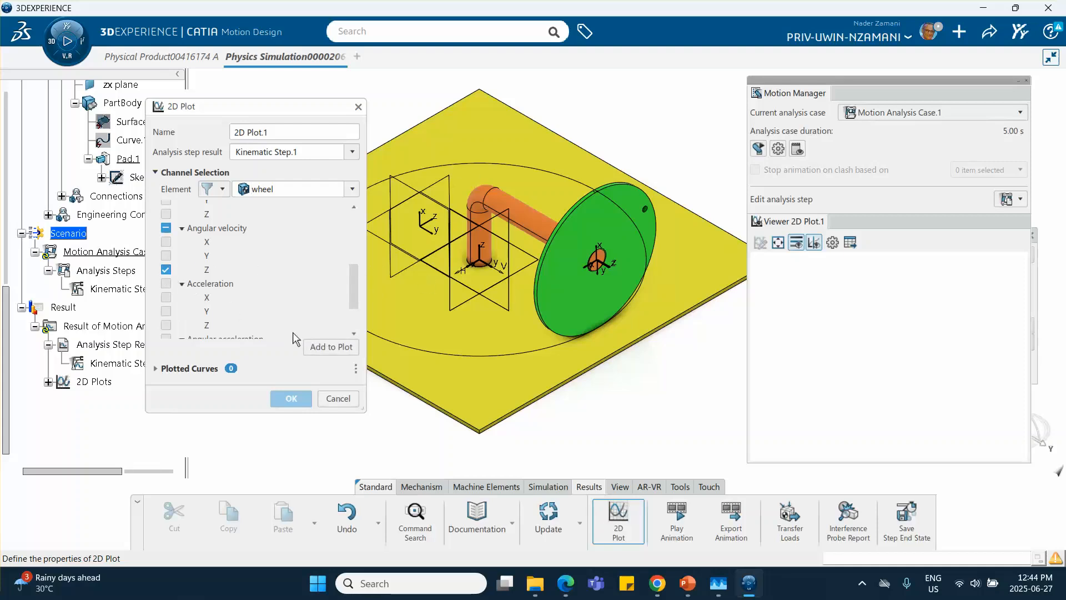
click(331, 348)
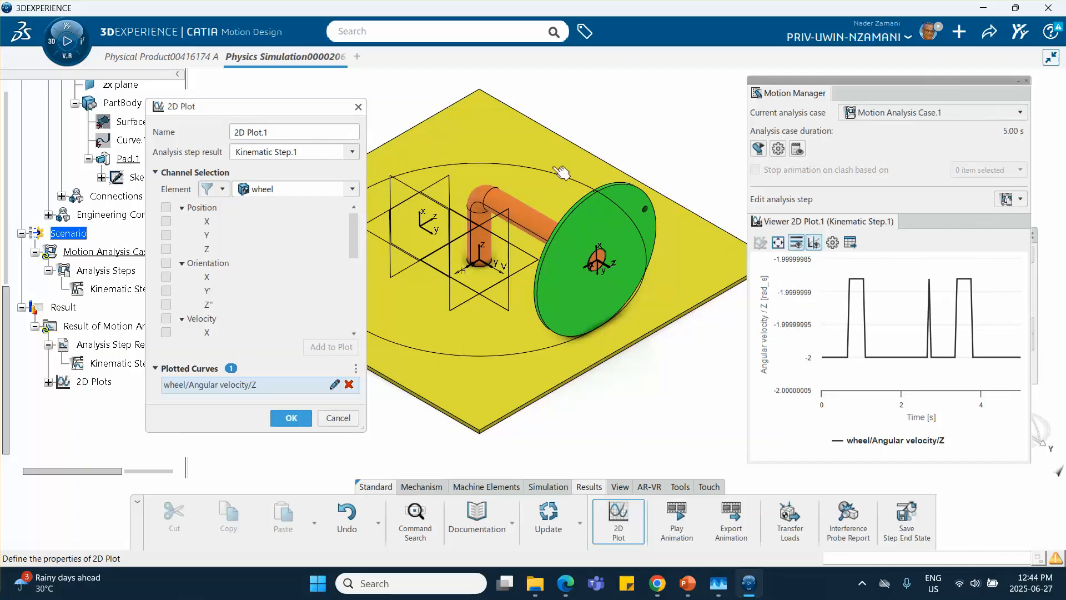
Replace the plotted wheel curve with the rotational velocity of the Revolute.3 joint.
click(352, 189)
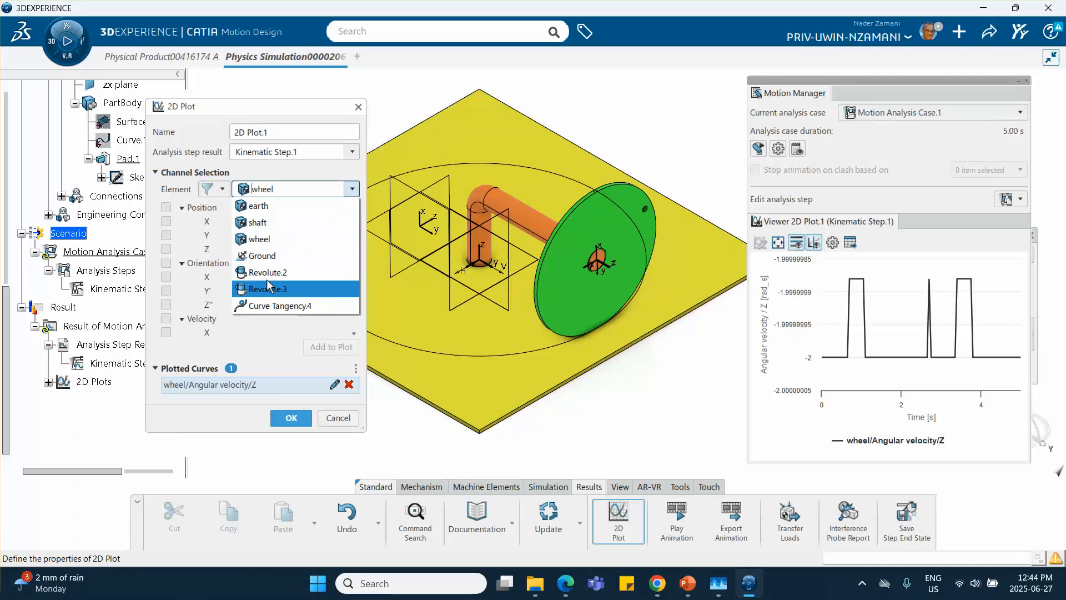
click(292, 289)
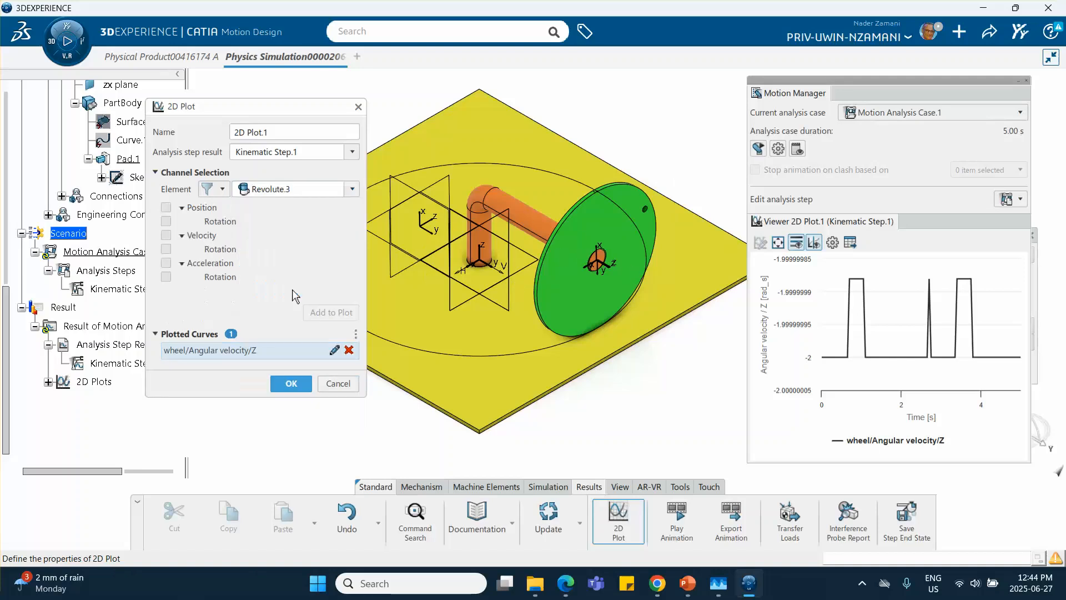
click(165, 249)
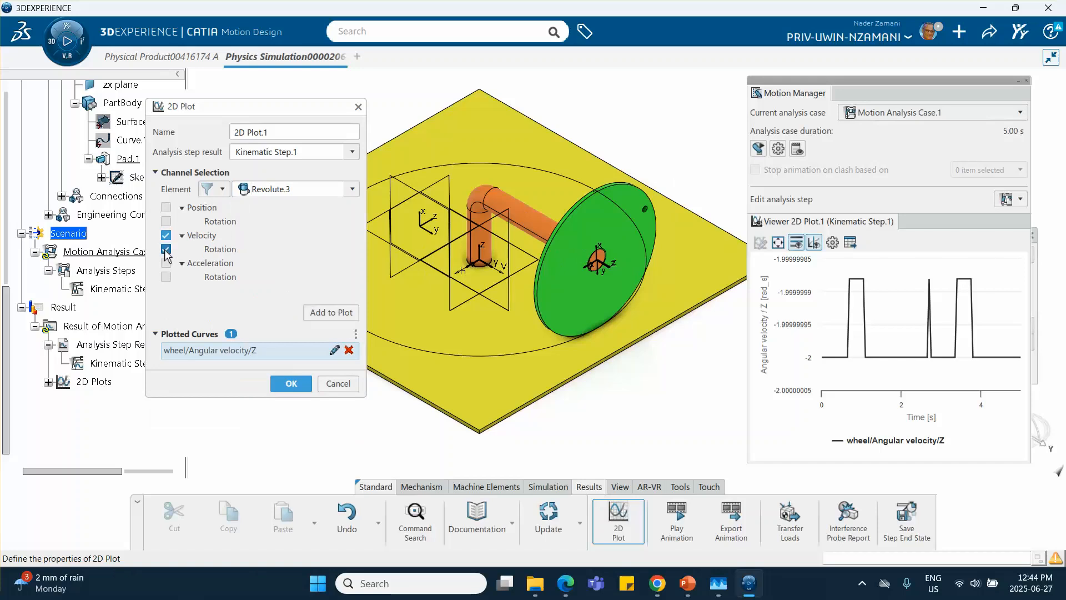
click(349, 350)
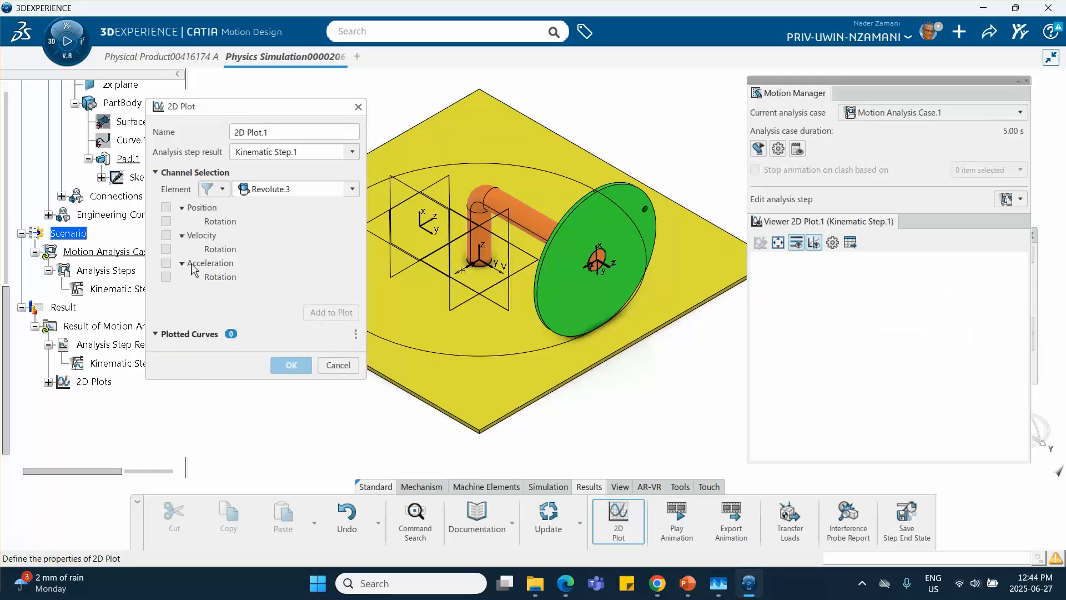
click(166, 249)
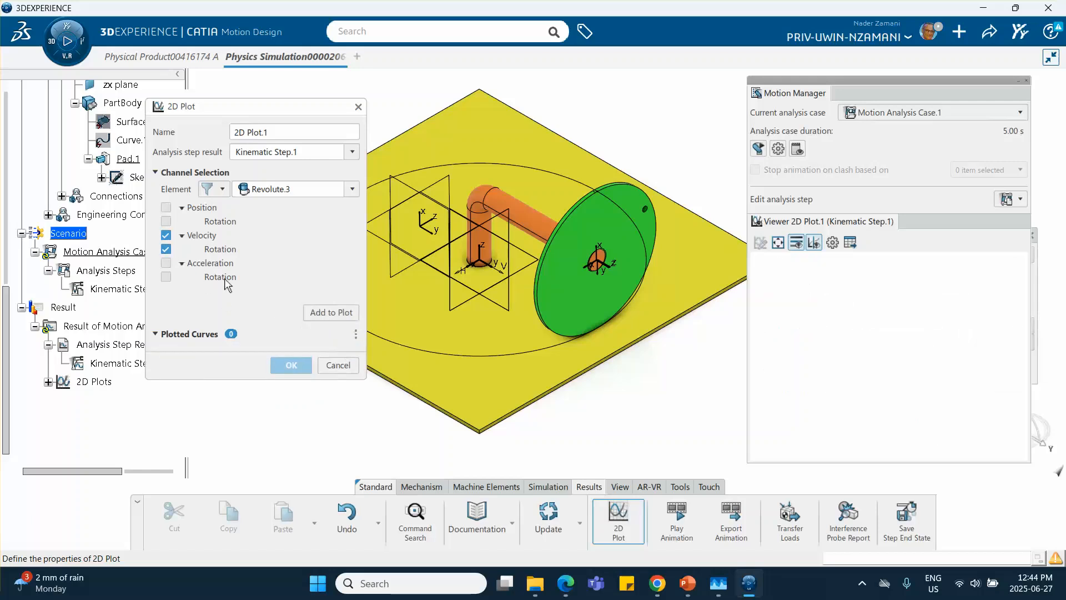
click(331, 312)
mouse_move(829, 288)
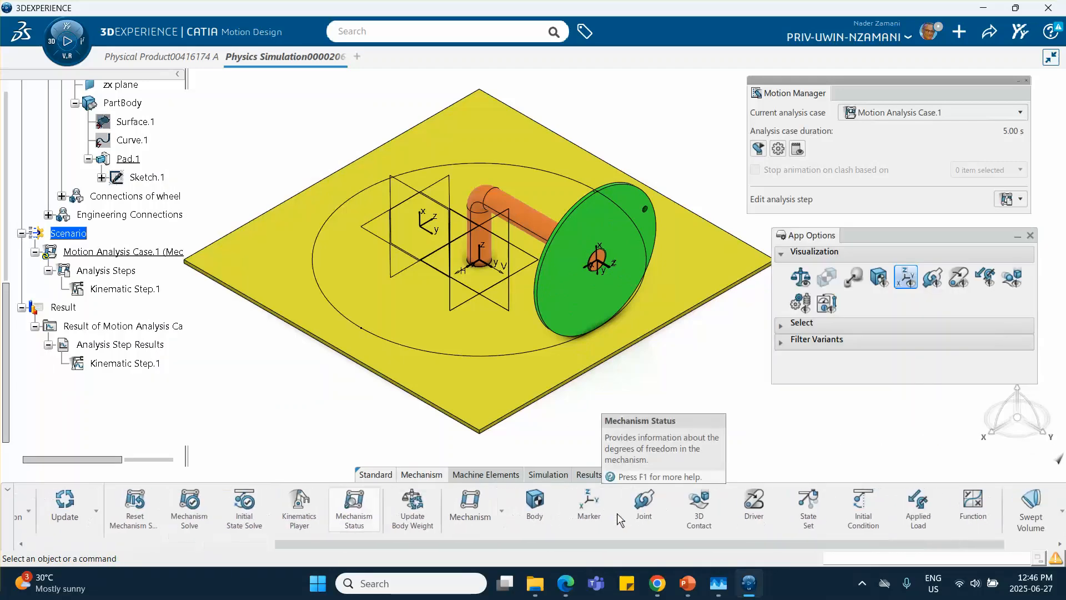
Create a kinematic measurement probe on the wheel's face, keeping the default global reference and Euler angles.
scroll(617, 513, down, 2)
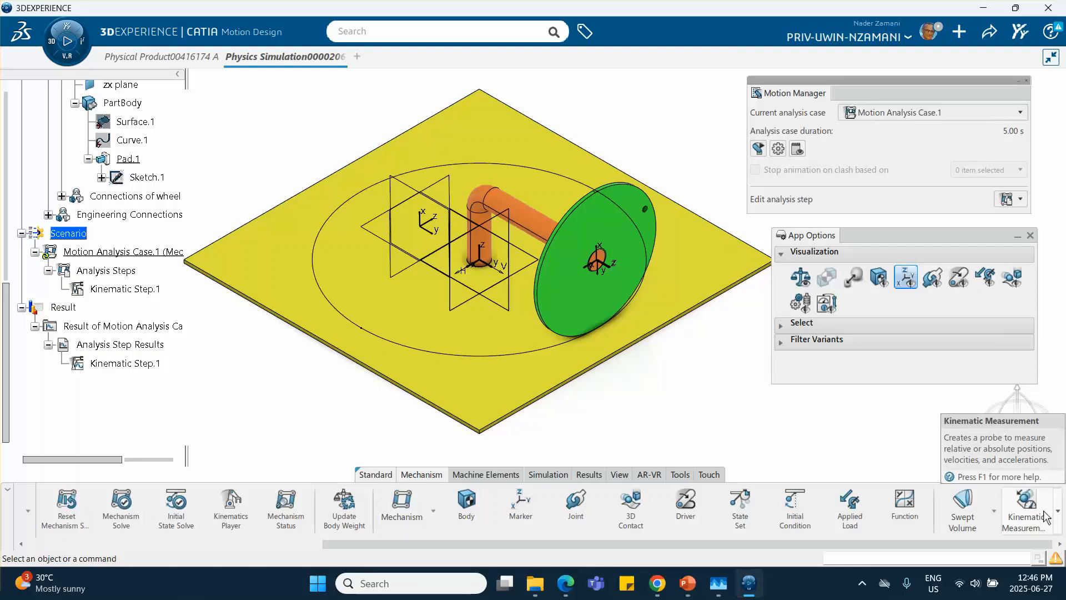
click(1023, 506)
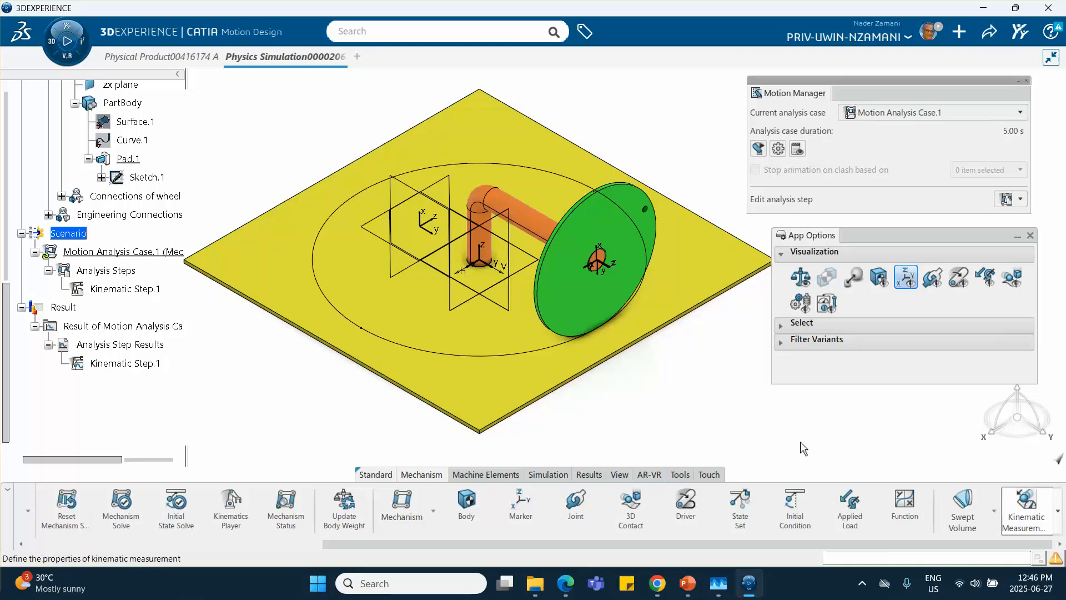
drag(722, 196, 851, 159)
click(604, 225)
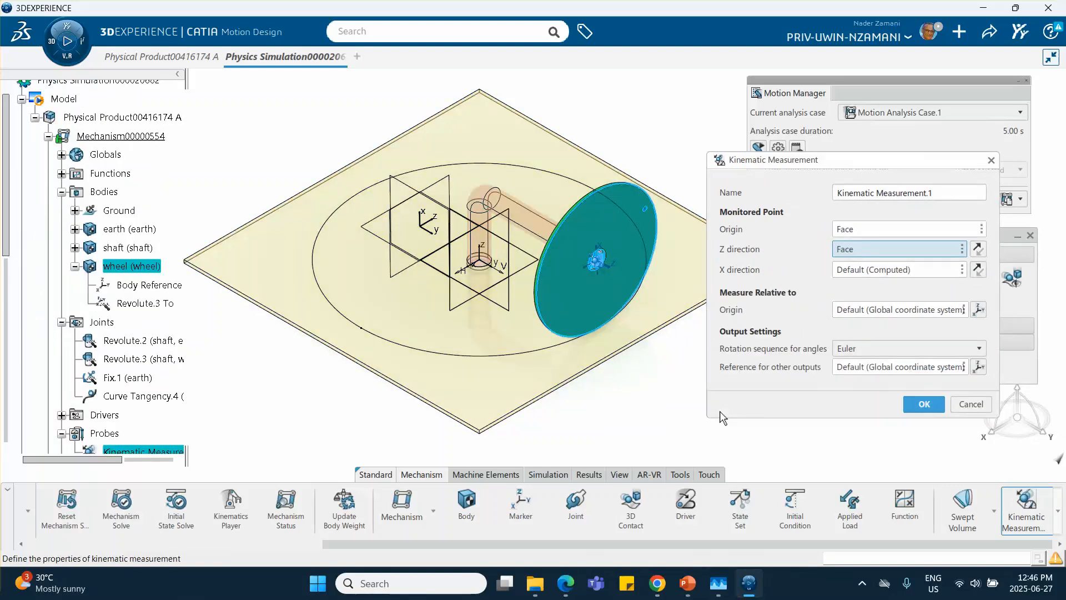
click(922, 404)
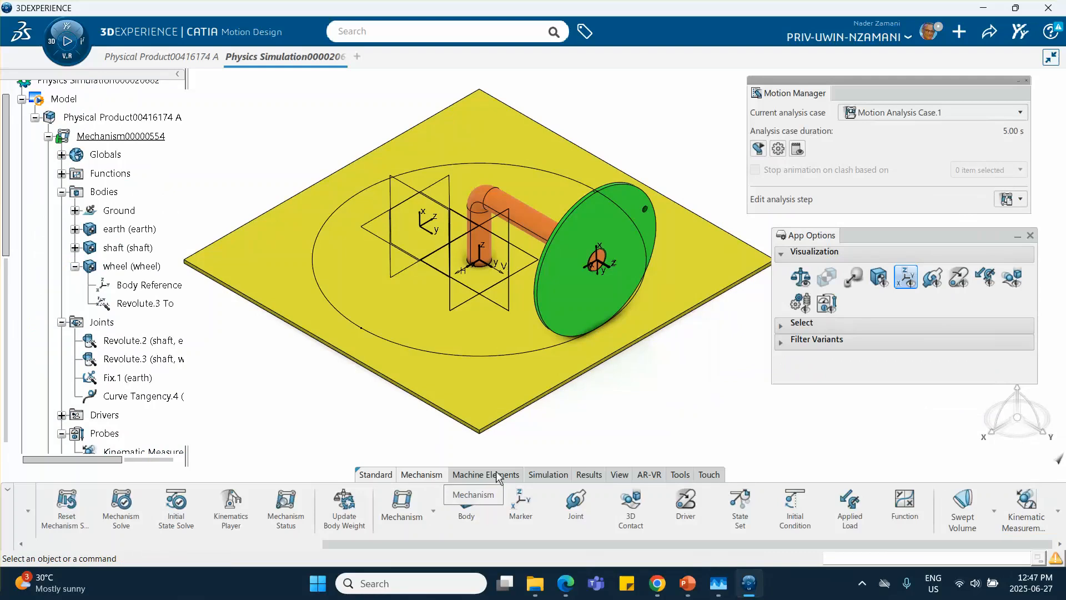
click(589, 474)
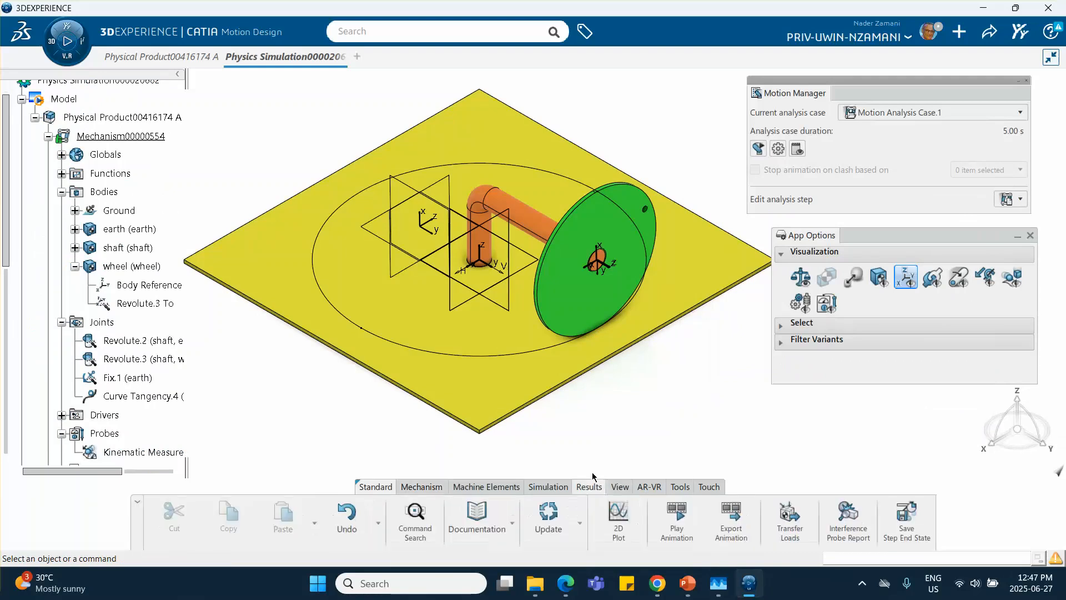
click(676, 517)
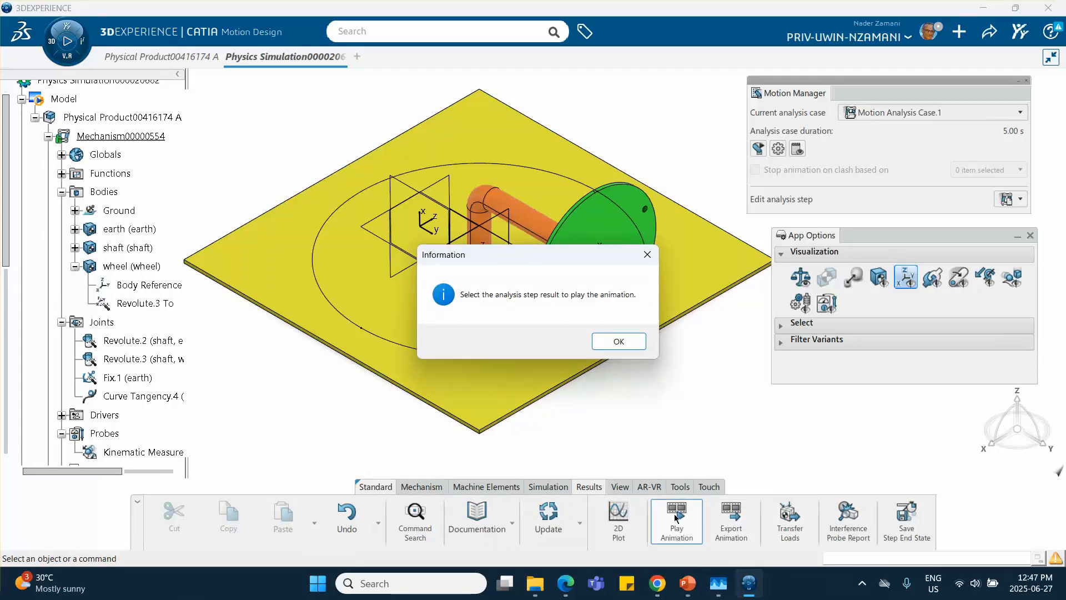
click(619, 347)
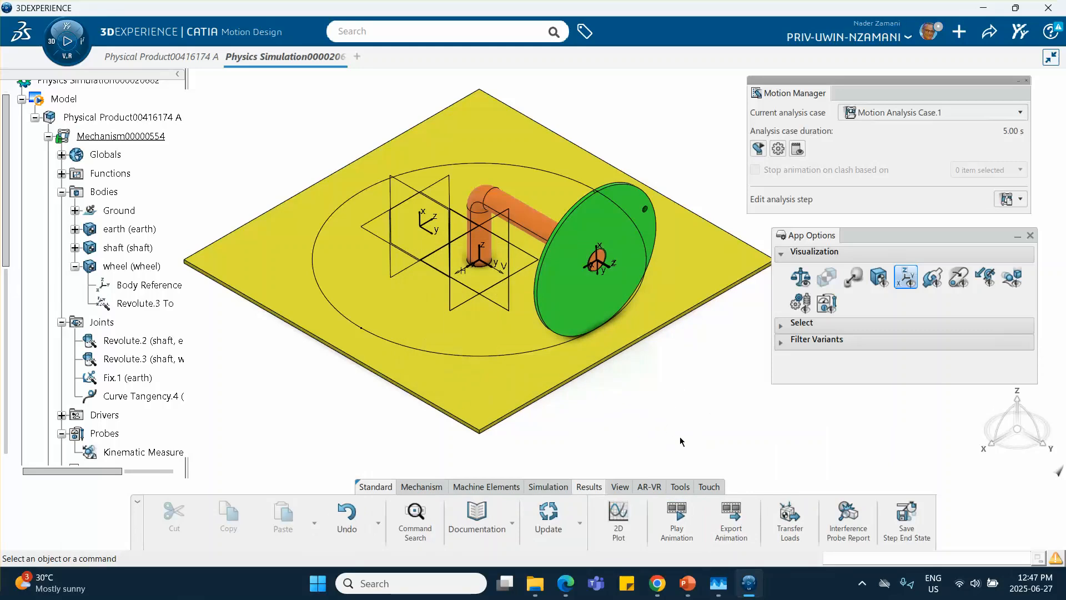
Rerun the motion analysis case with the new kinematic measurement and close the computation window.
click(548, 487)
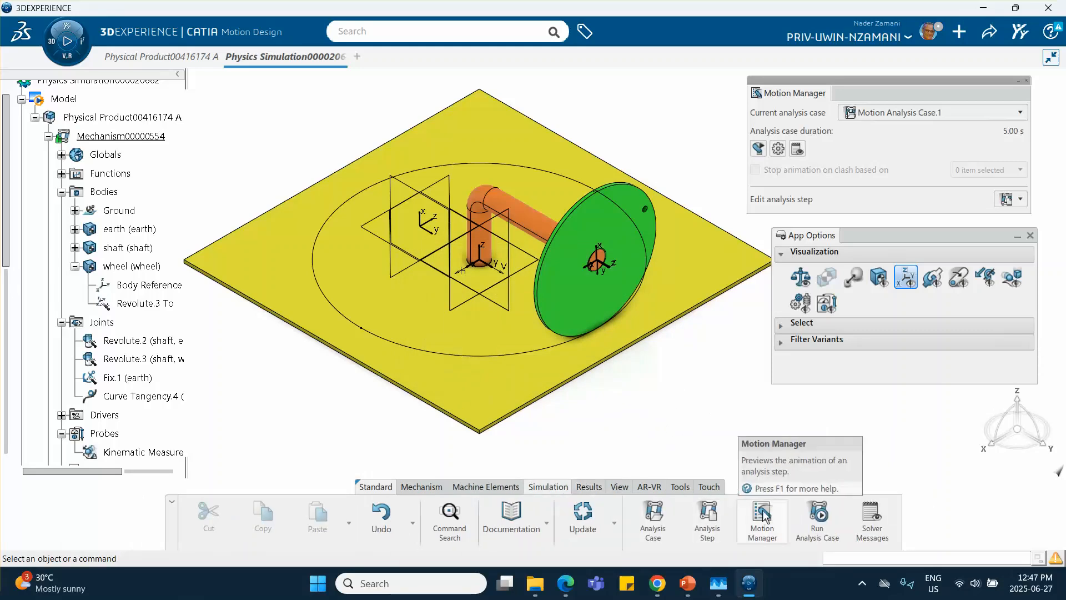
click(814, 515)
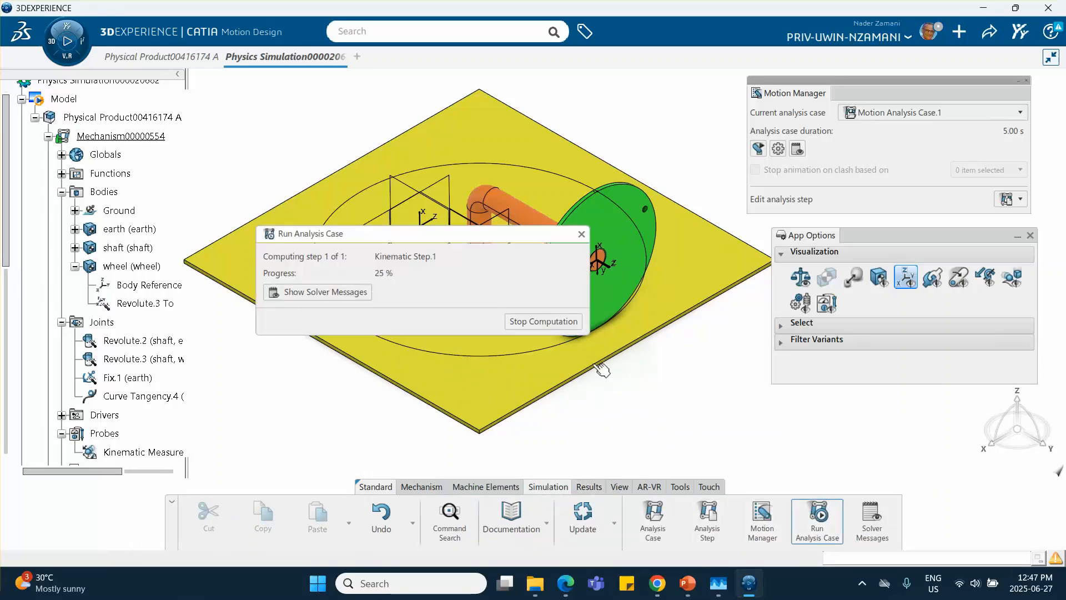
click(581, 235)
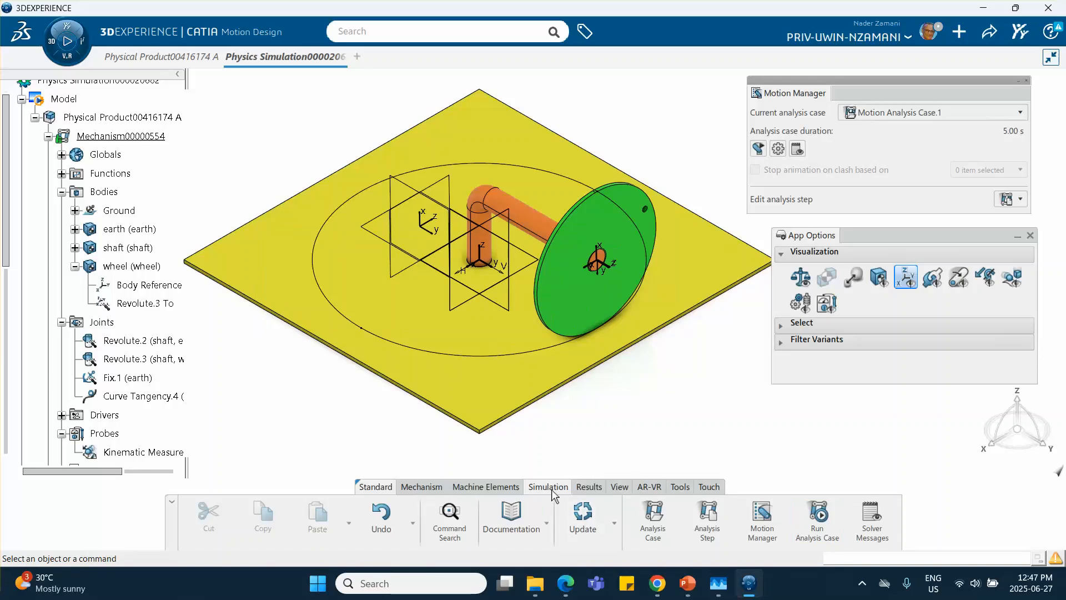
Create a 2D plot of the kinematic measurement's angular velocity magnitude for Kinematic Step.1.
click(589, 488)
click(618, 515)
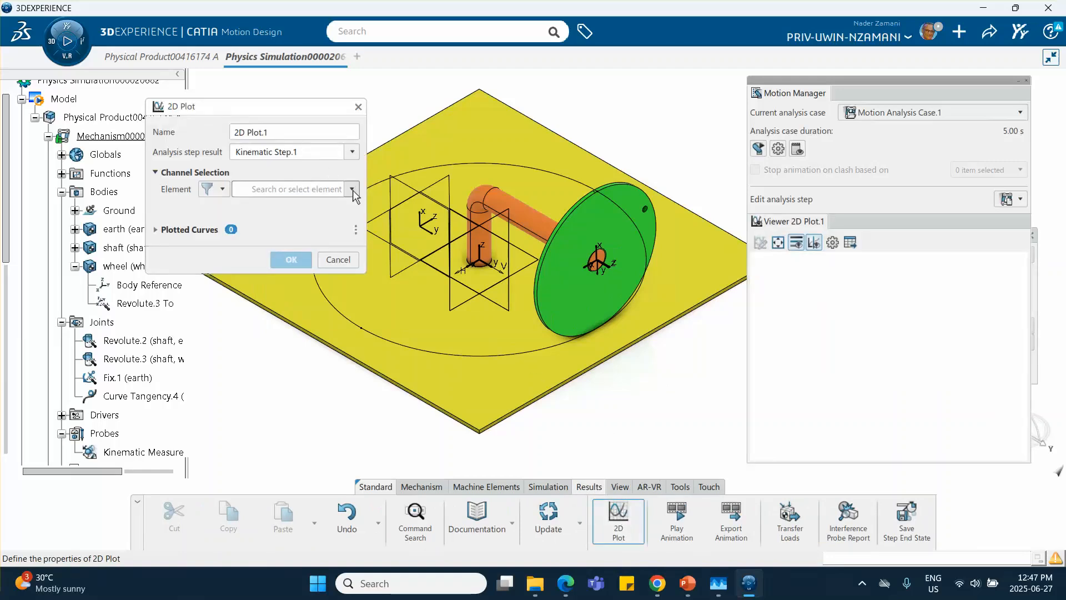
click(353, 189)
click(276, 322)
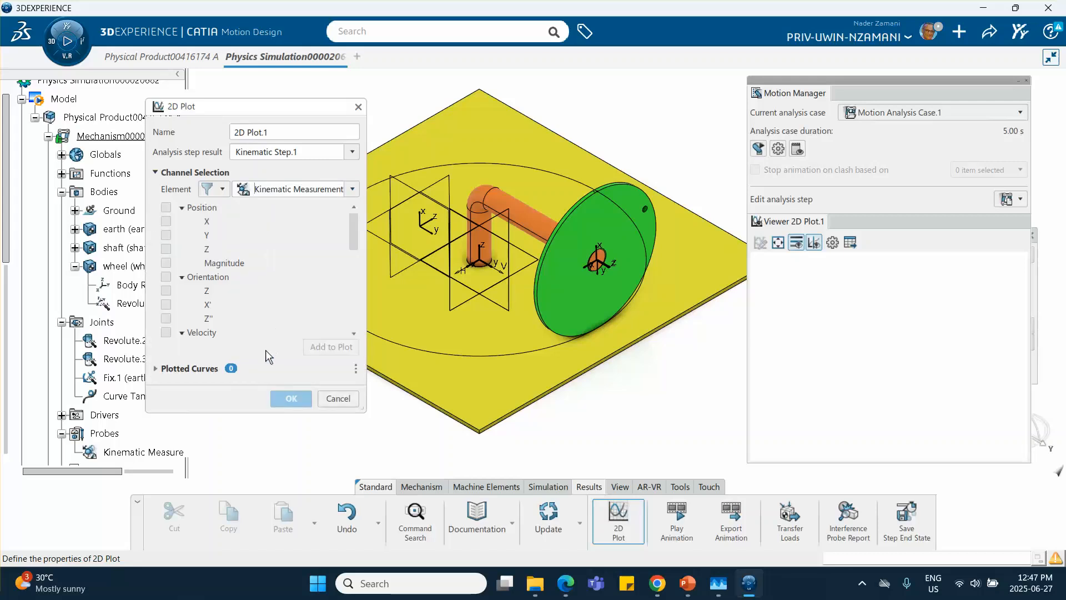
scroll(220, 322, down, 3)
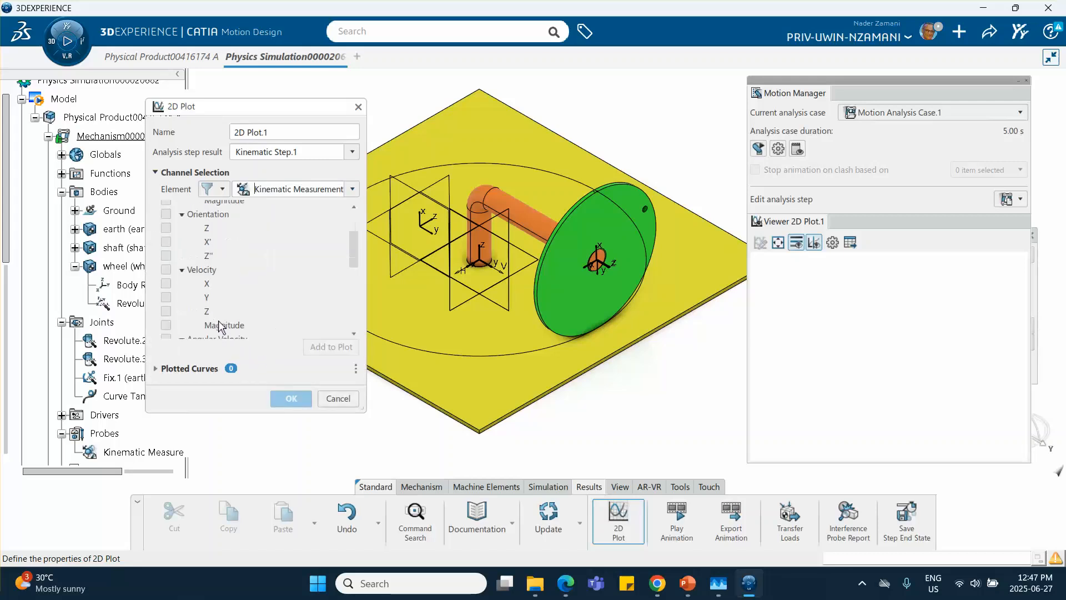
scroll(175, 303, down, 1)
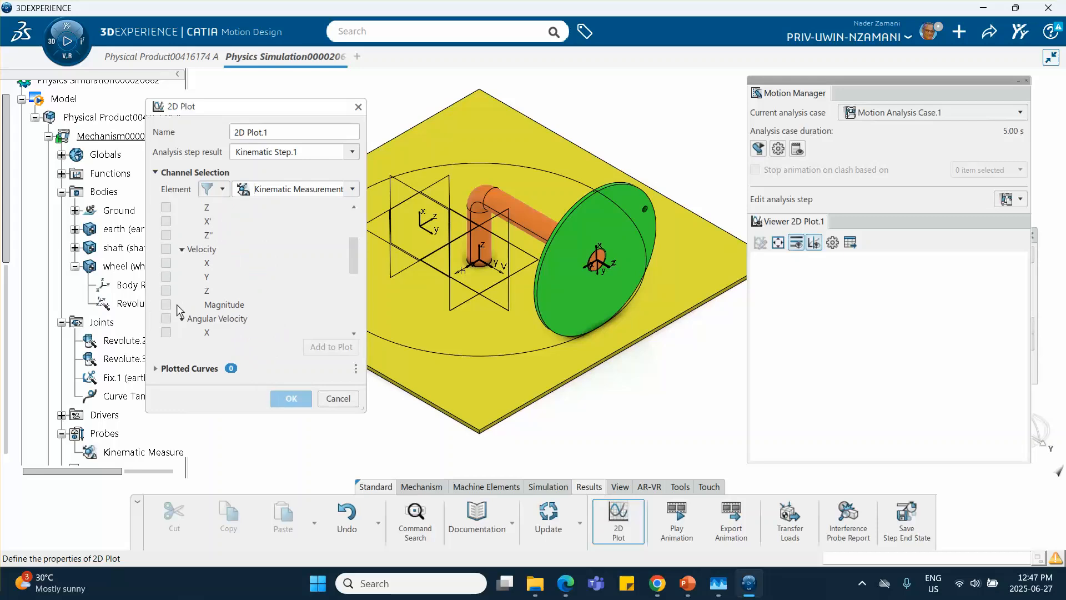
scroll(167, 305, down, 3)
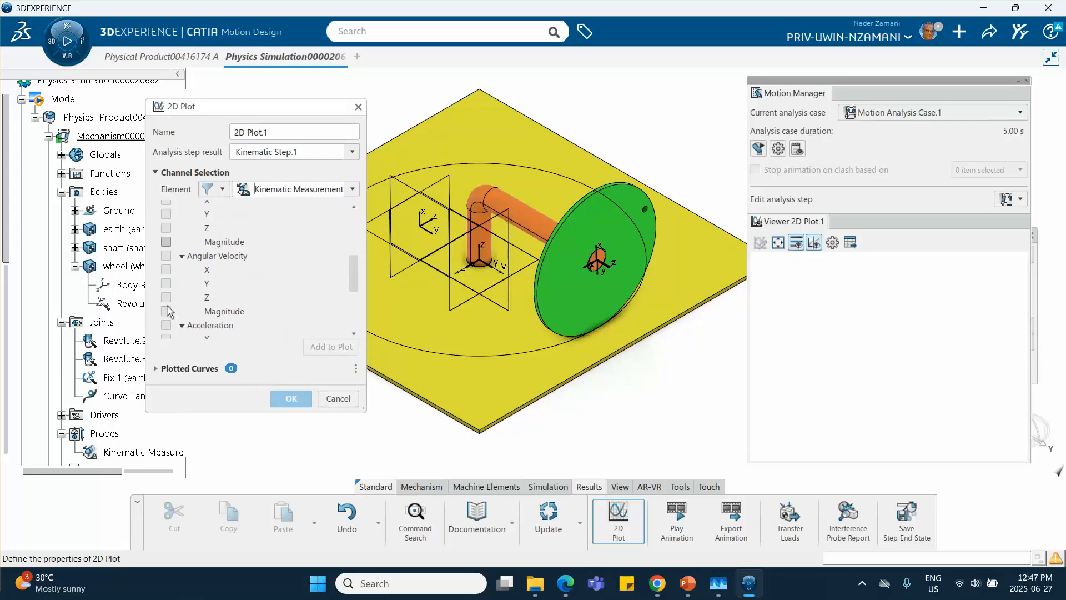
click(167, 311)
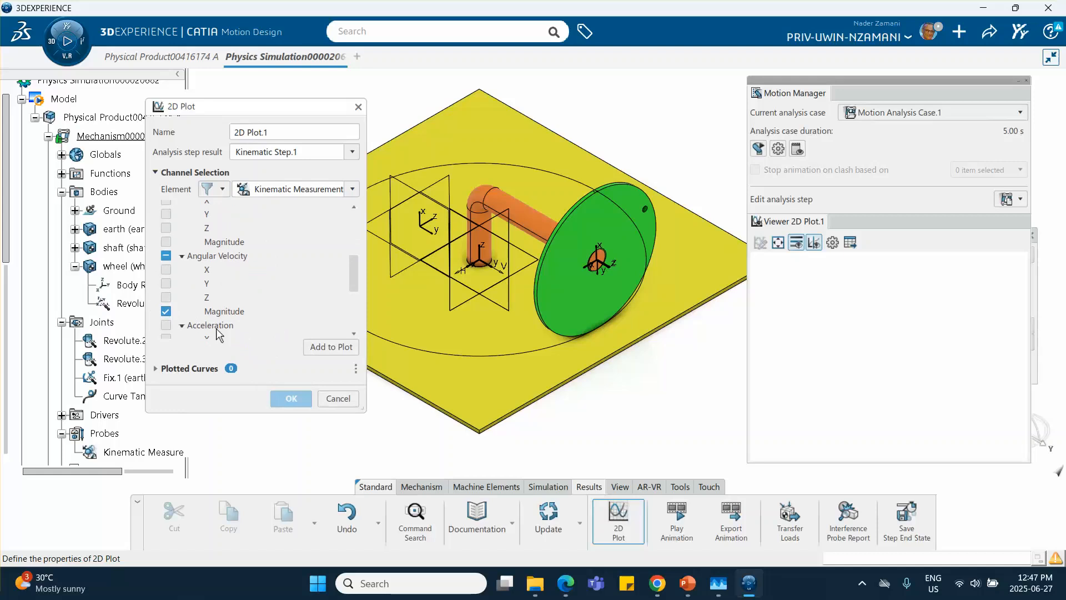
click(331, 348)
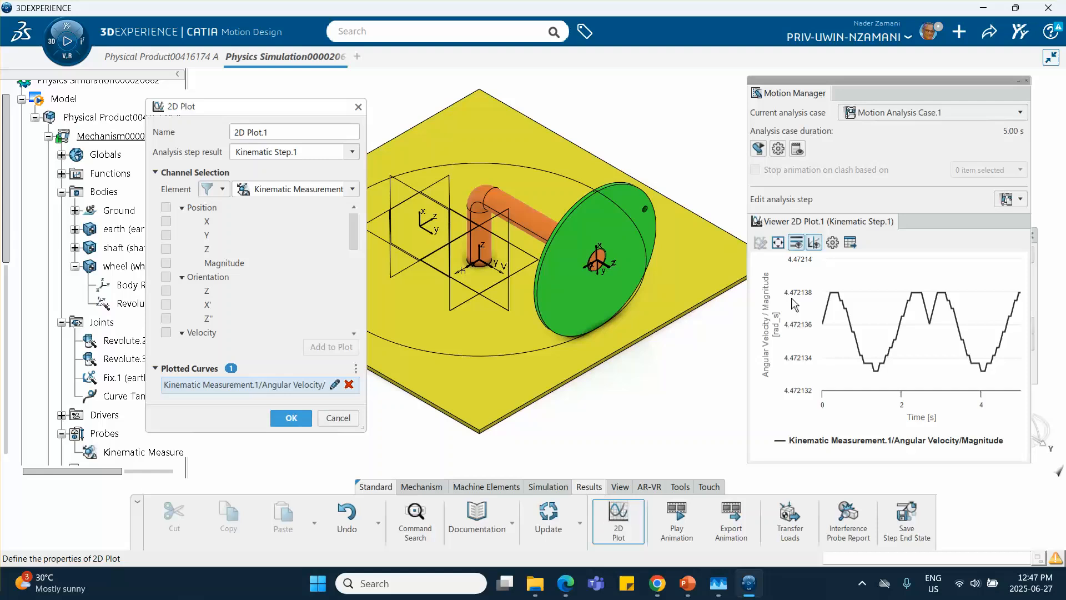
Switch to the PowerPoint presentation and compare the plotted magnitude with the hand-calculated total angular velocity on slide 1.
click(687, 583)
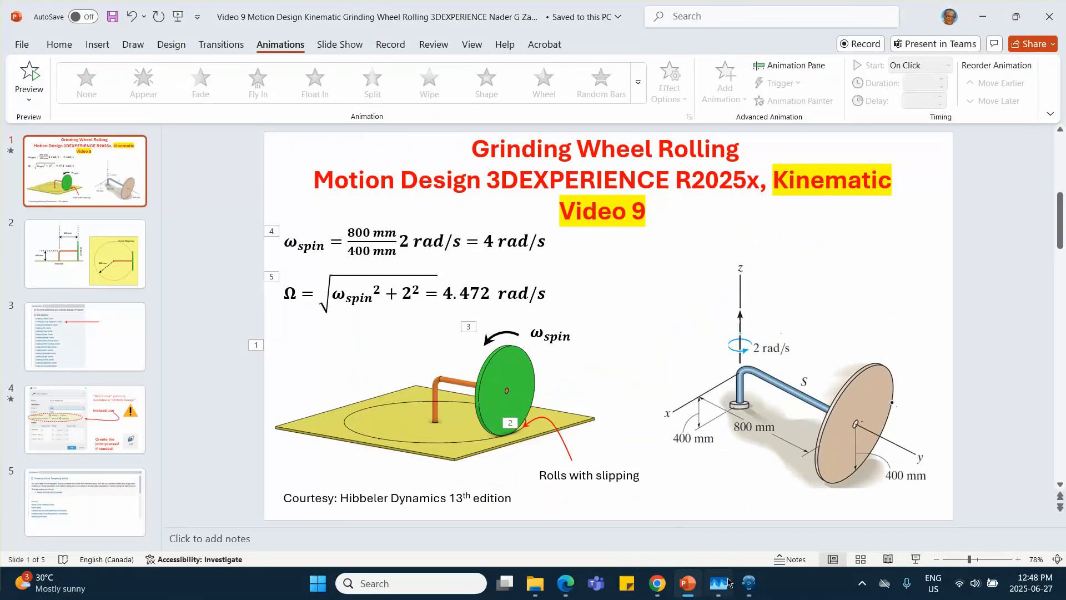
mouse_move(750, 584)
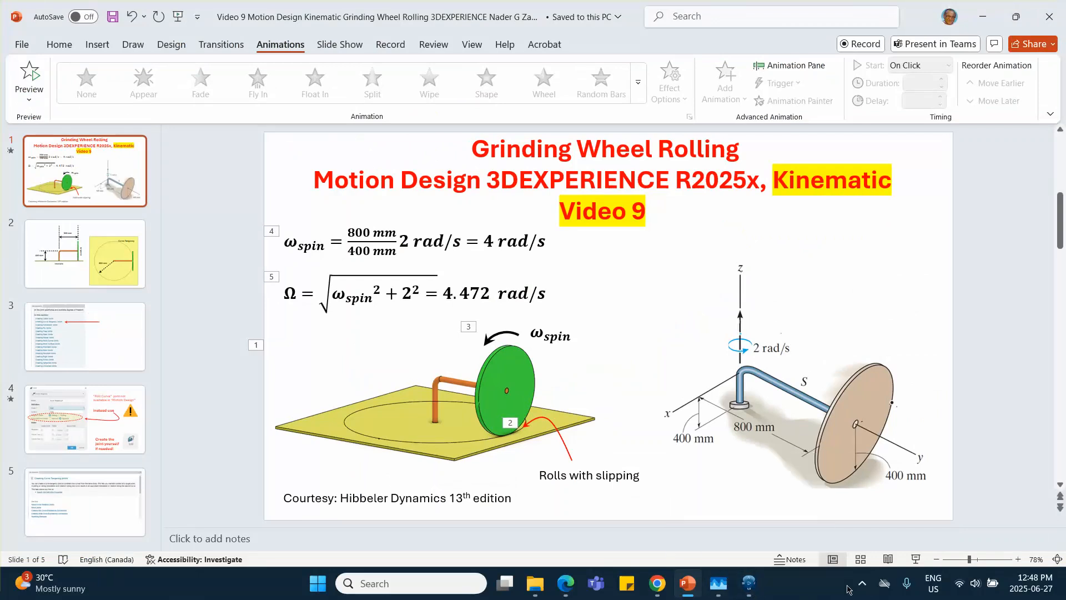